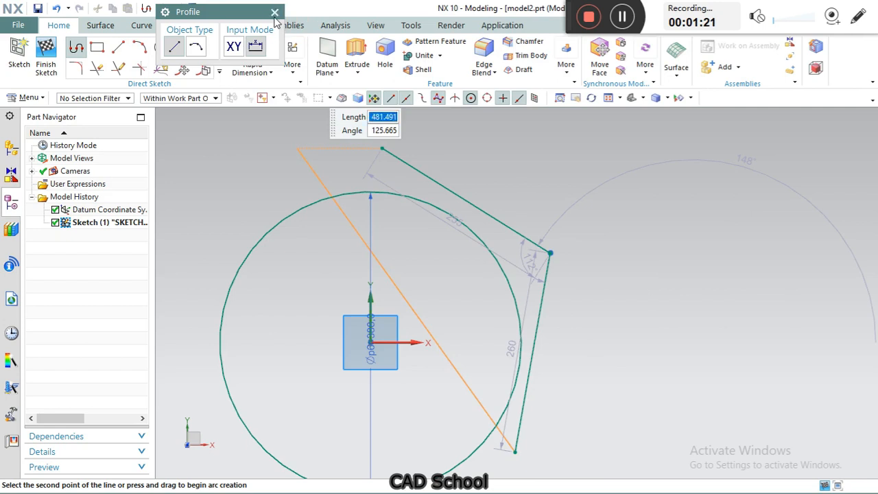
Step: Leave the Profile command and make the upper slanted line tangent to the circle
click(432, 180)
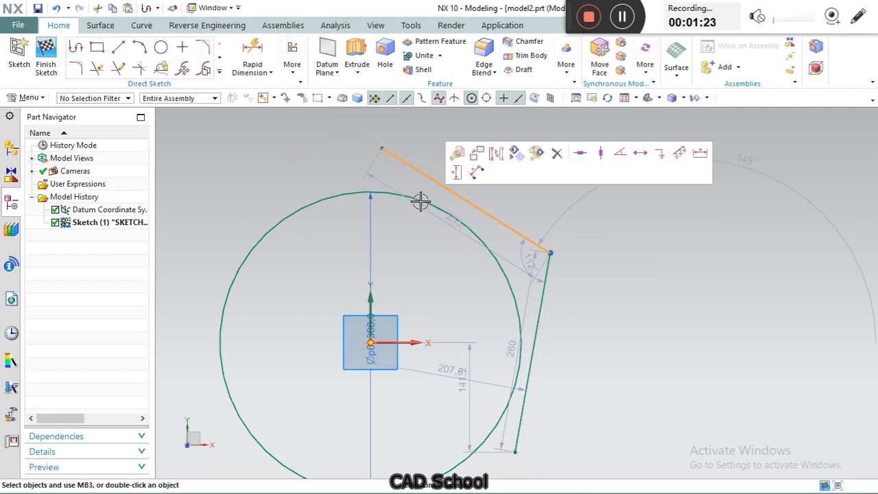
click(421, 198)
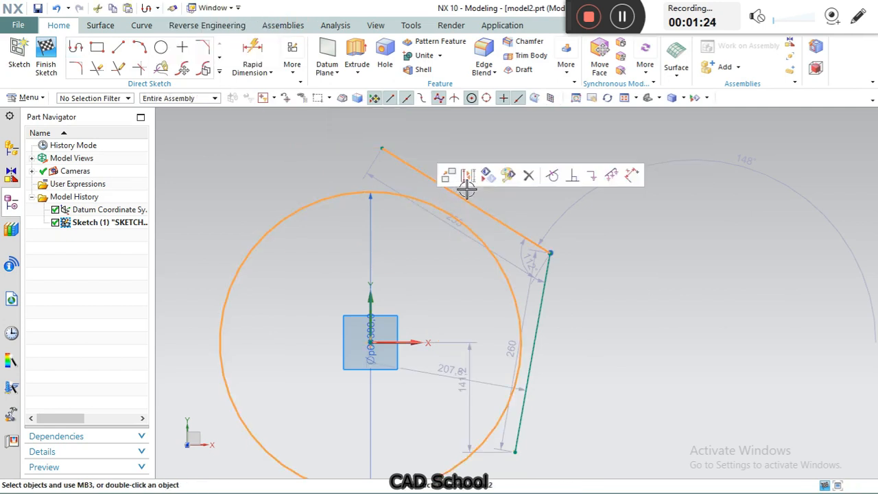
click(553, 175)
click(515, 441)
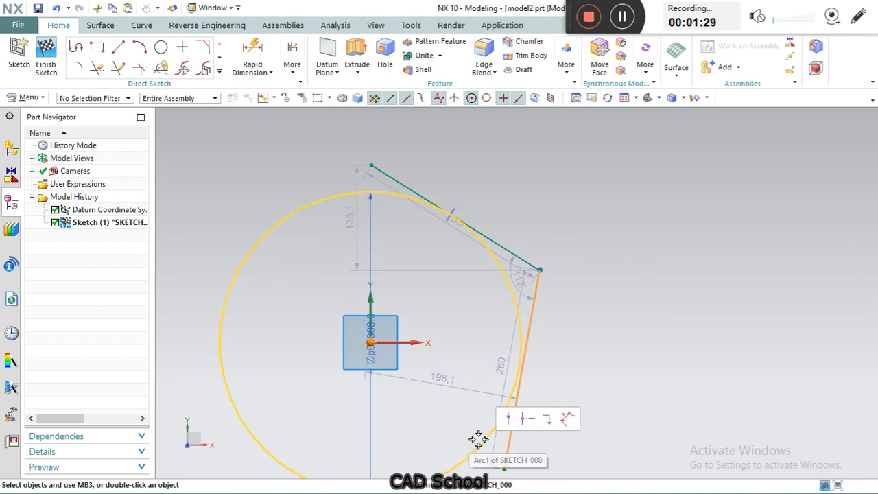
click(482, 447)
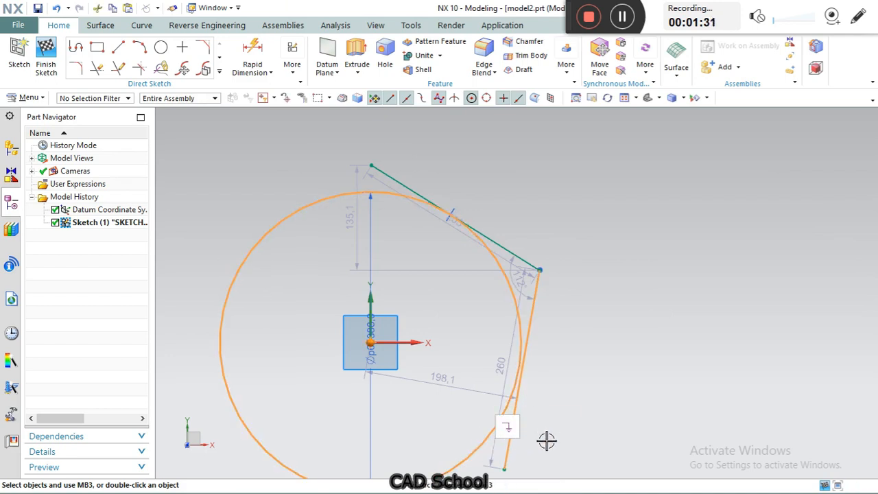
key(Escape)
Step: Make the steep line beside the circle tangent to the circle
scroll(609, 253, down, 2)
scroll(545, 384, up, 5)
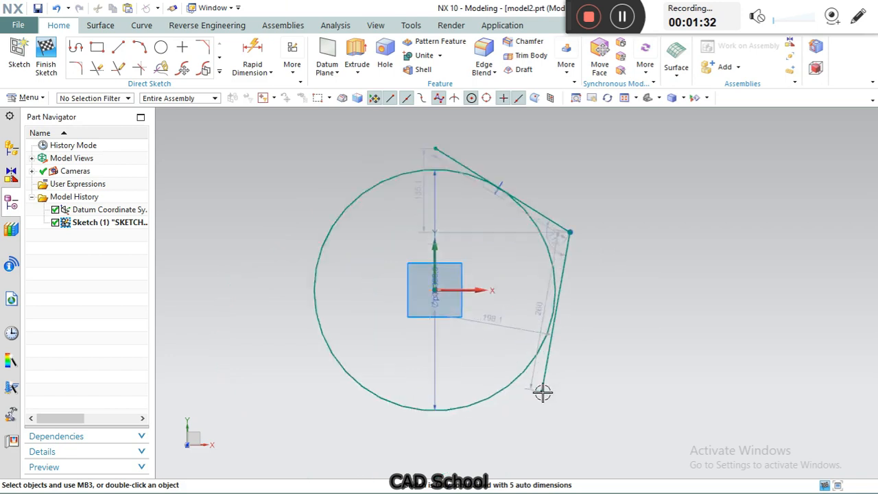
click(554, 356)
click(529, 313)
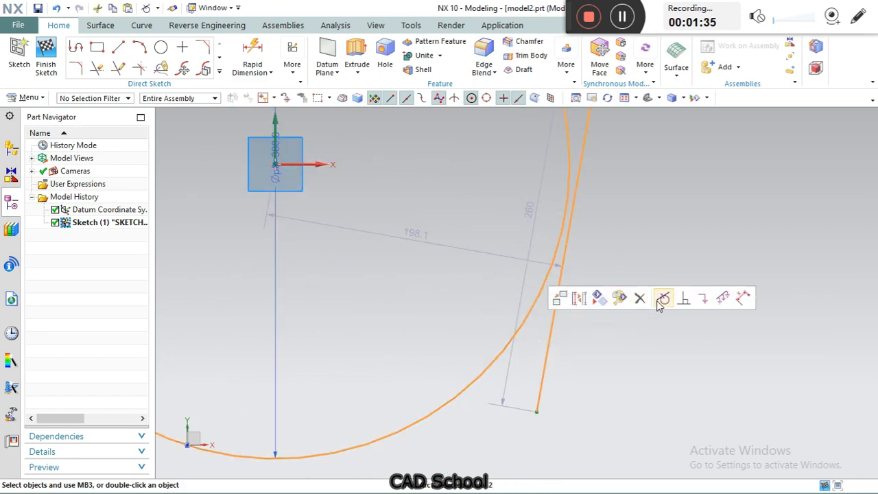
click(663, 299)
scroll(603, 356, down, 2)
scroll(662, 251, up, 3)
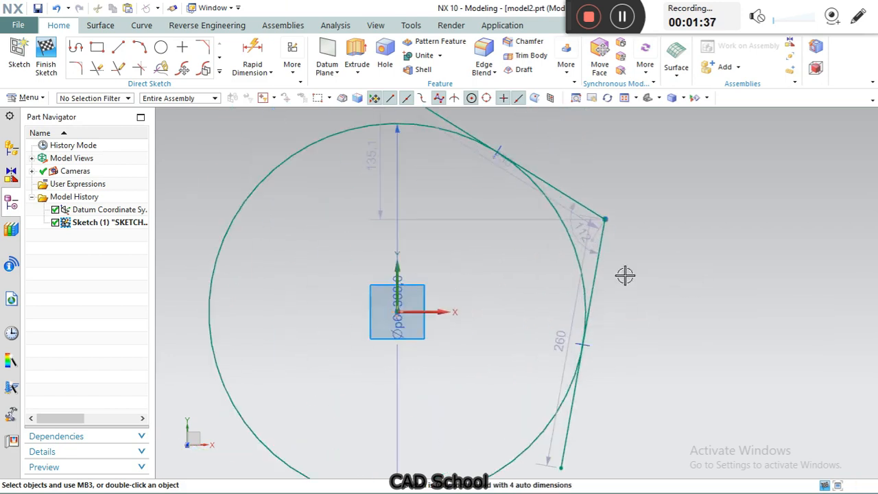
Step: Draw a line from the circle's centre to the corner where the tangent lines meet, and move the diameter dimension aside
scroll(613, 222, up, 2)
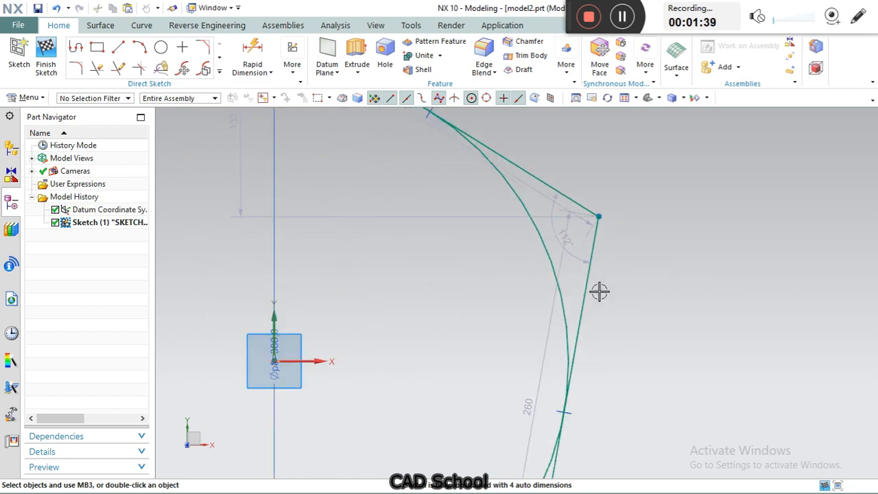
click(119, 50)
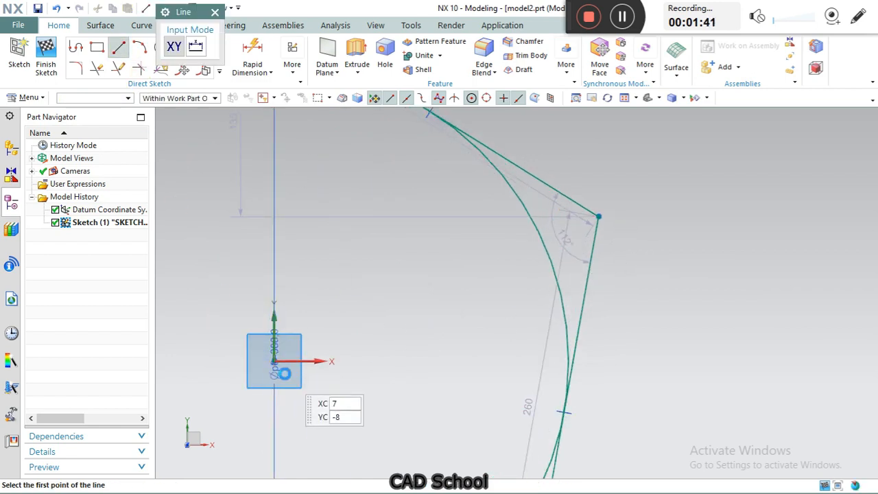
click(274, 360)
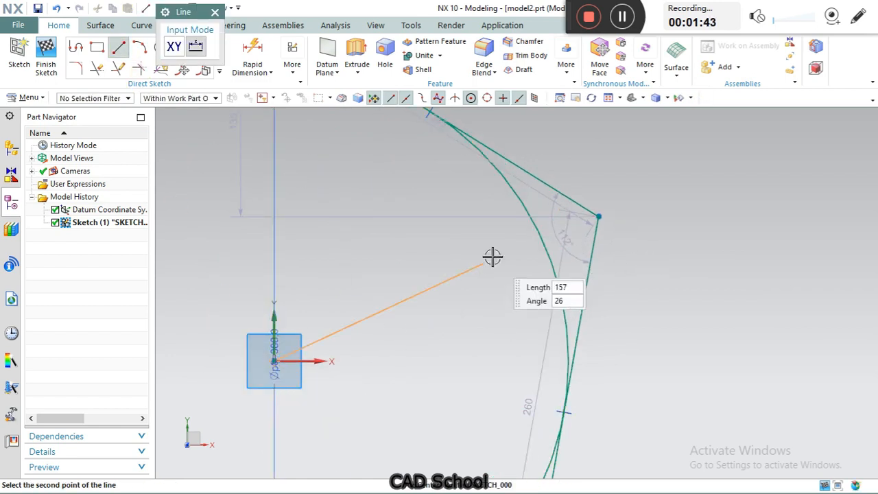
click(598, 216)
key(Escape)
scroll(308, 373, up, 2)
drag(306, 332, 306, 198)
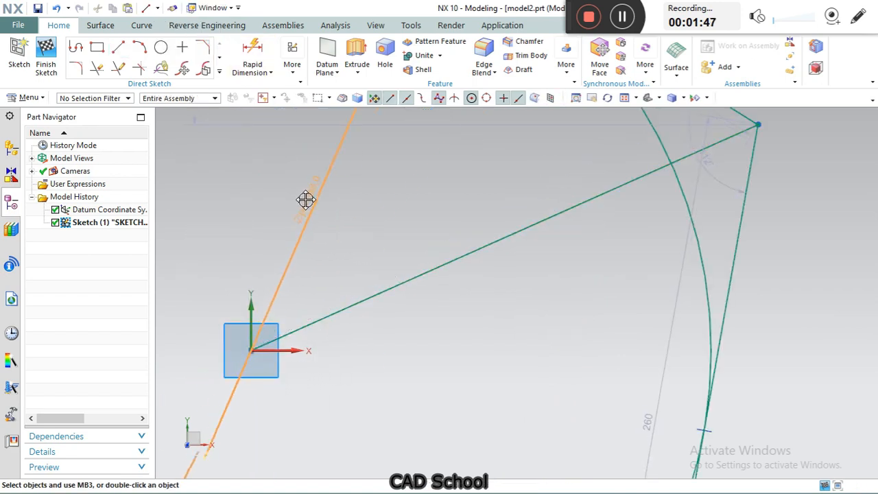
Step: Add an angular dimension of 45° between the new diagonal line and the X axis
click(262, 72)
click(274, 135)
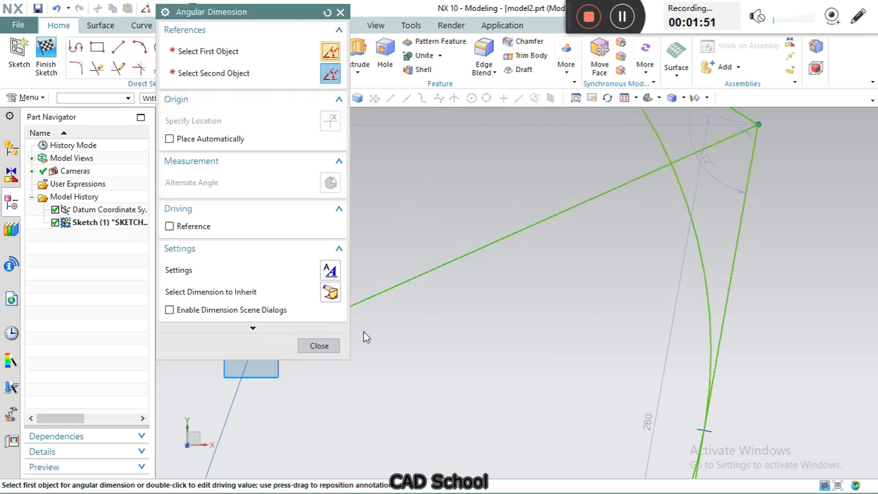
scroll(690, 299, down, 3)
scroll(514, 292, up, 3)
click(510, 286)
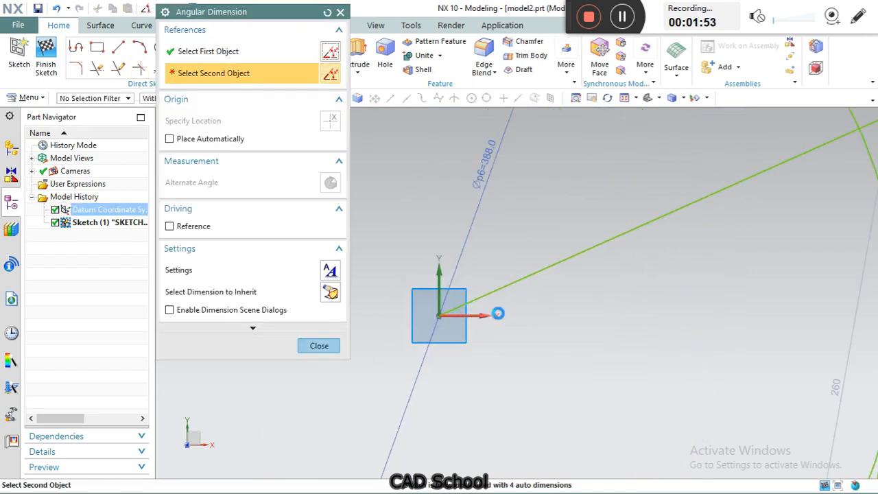
click(498, 314)
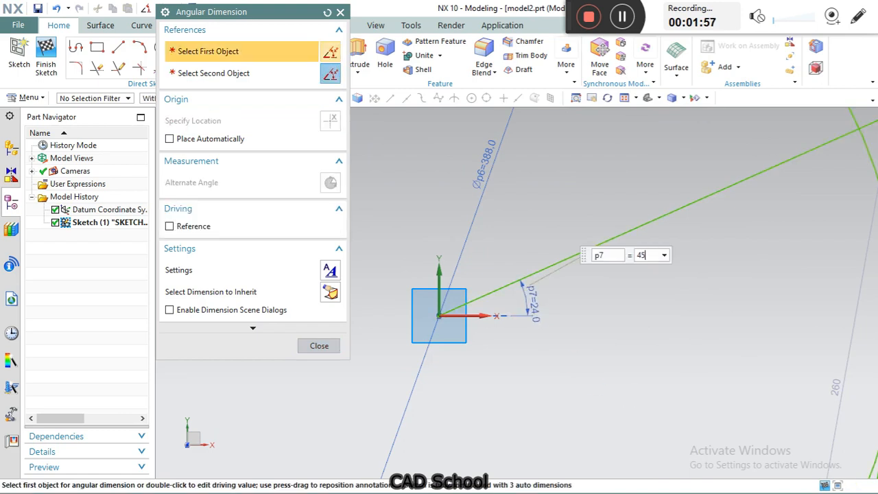
key(Return)
scroll(621, 391, up, 1)
click(327, 355)
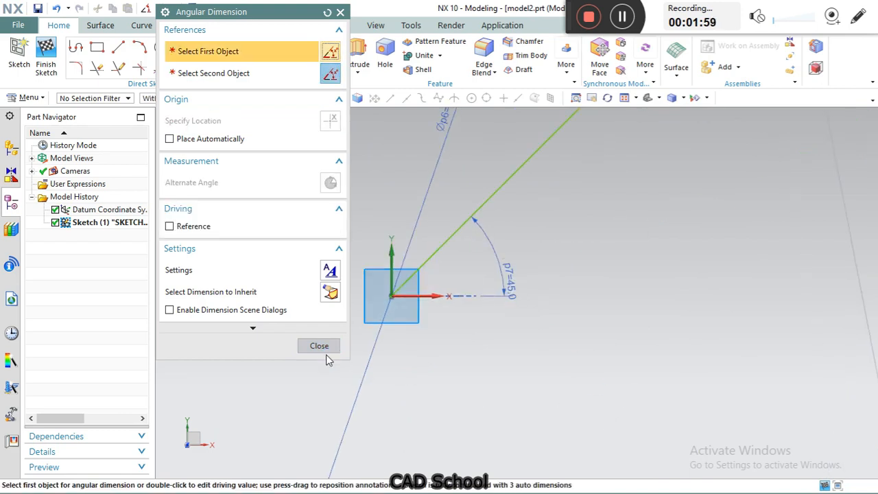
click(319, 345)
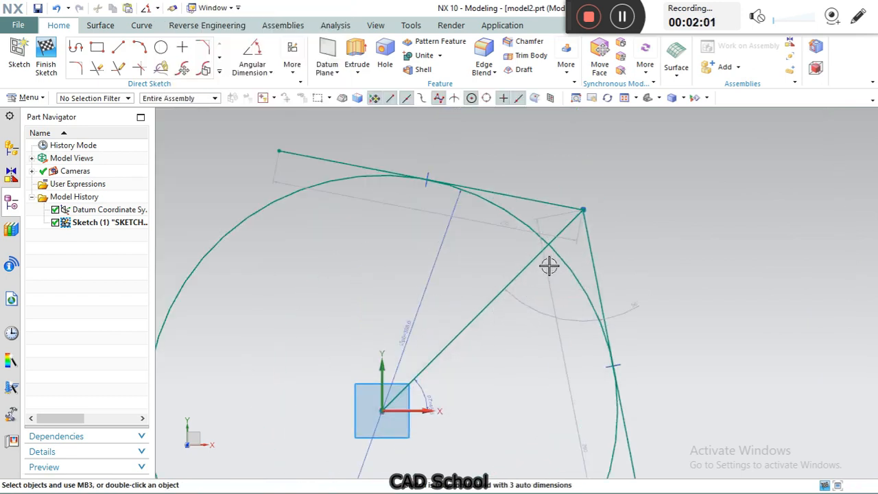
Step: Add an outer angular dimension of 126.5° between the diagonal line and the upper tangent line
scroll(586, 251, up, 2)
click(252, 58)
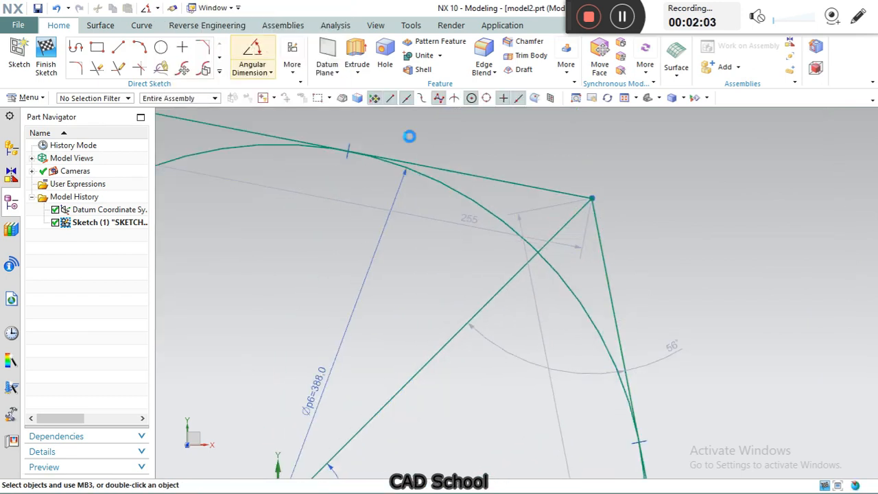
scroll(774, 306, down, 3)
scroll(656, 250, up, 2)
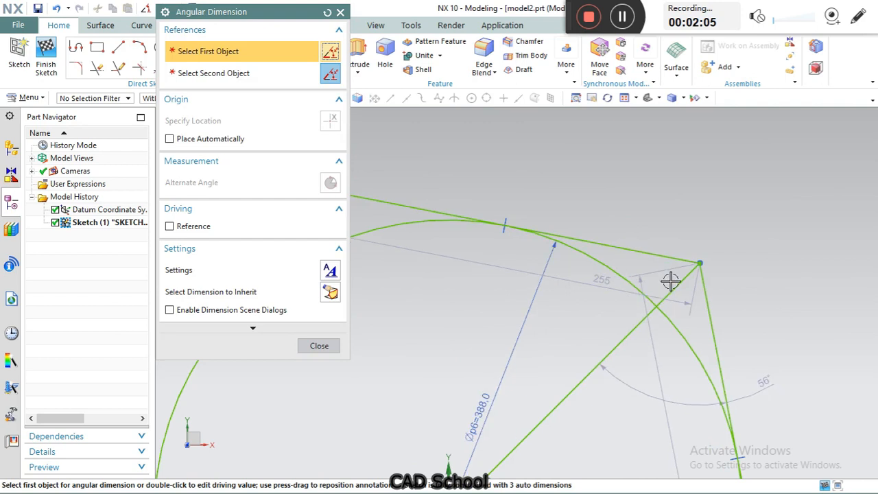
click(673, 282)
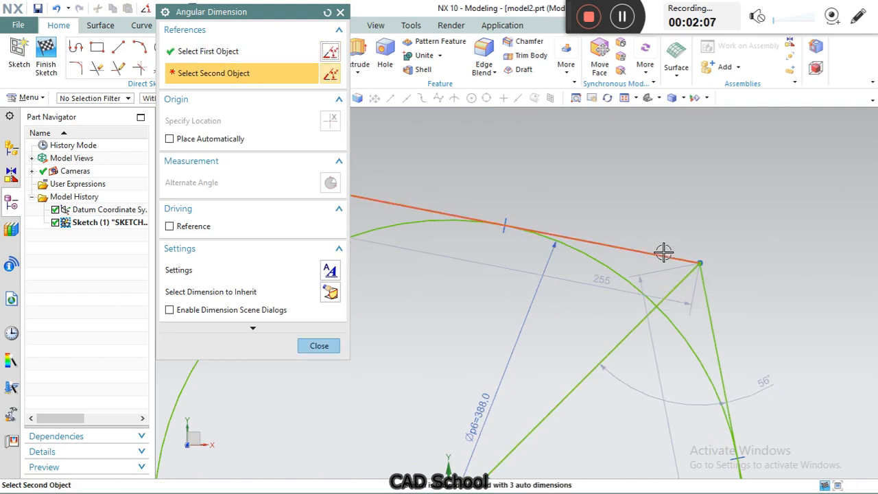
click(663, 252)
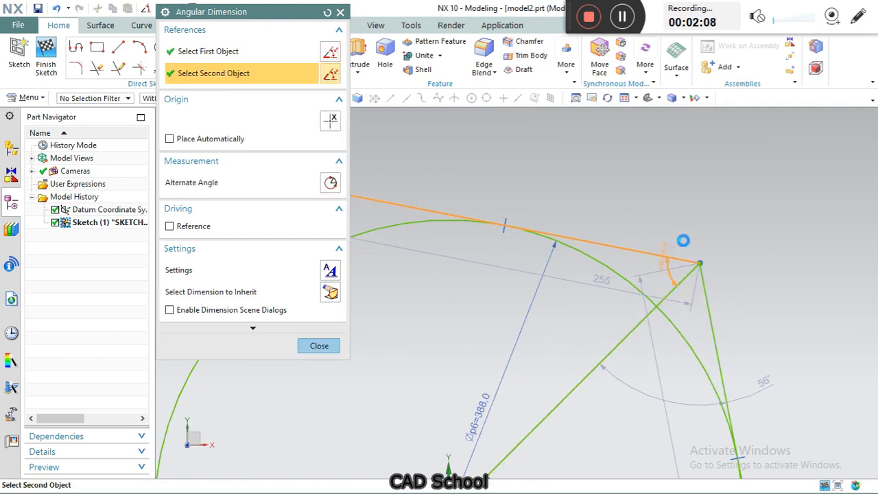
click(774, 290)
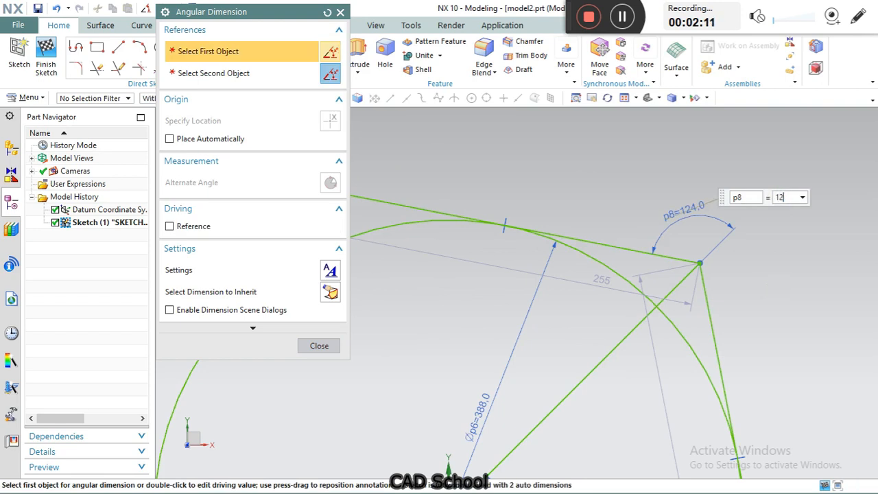
key(Return)
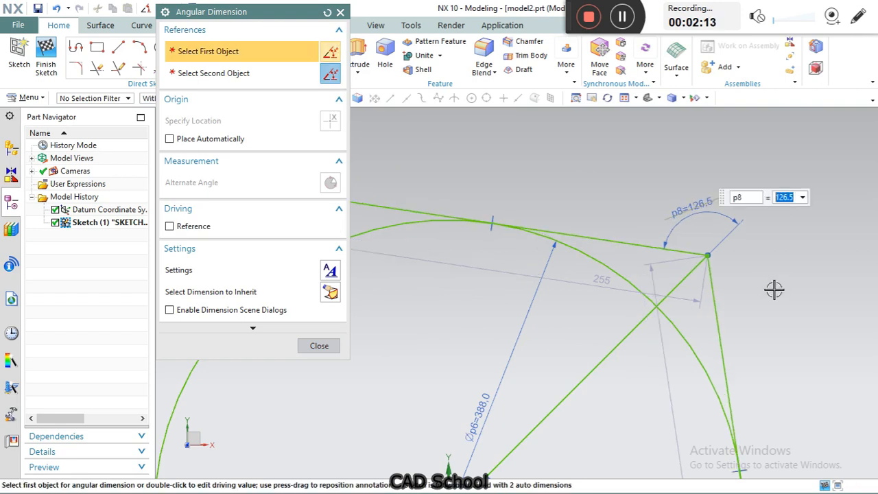
click(319, 346)
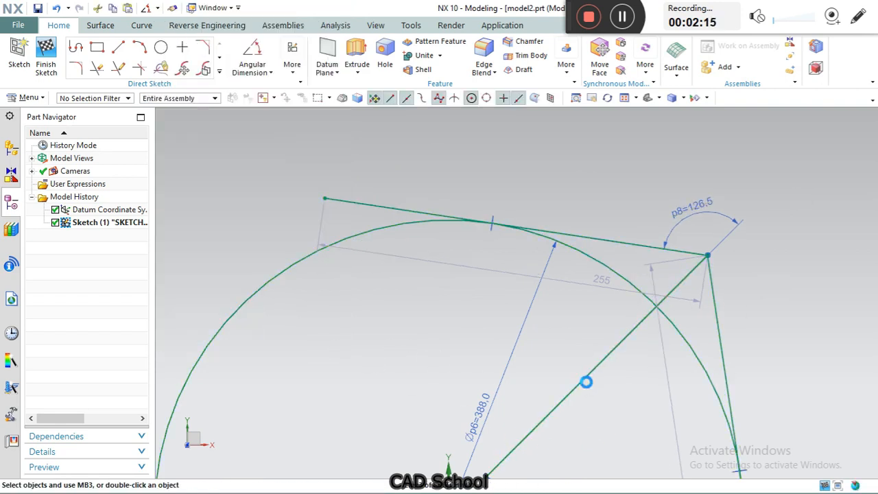
Step: Convert the diagonal line from the circle's centre to a reference line
click(587, 383)
click(648, 346)
scroll(609, 213, down, 2)
scroll(488, 174, down, 1)
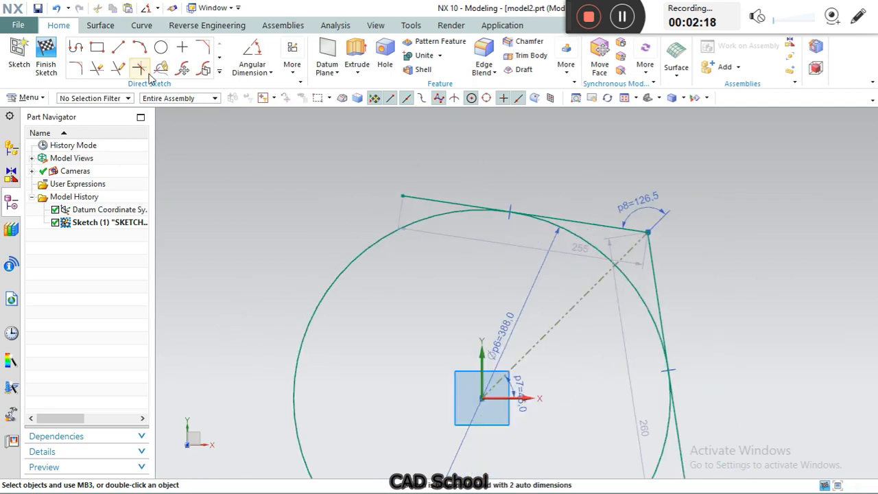
Step: Trim the ends of both tangent lines that extend beyond their tangent points on the circle
click(97, 70)
click(408, 190)
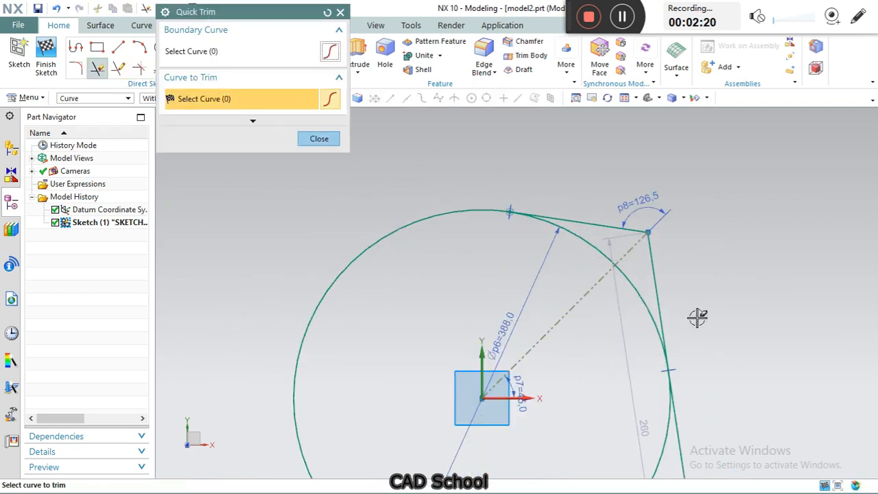
click(686, 439)
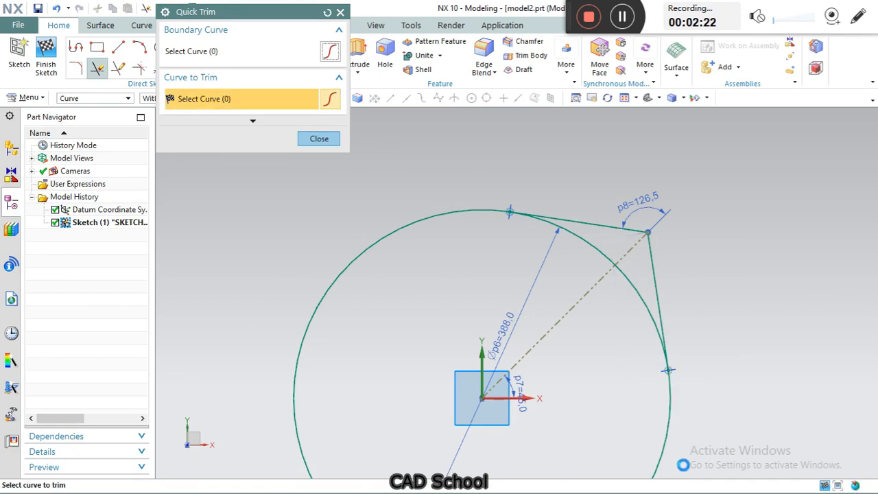
click(340, 12)
Step: Fillet the corner between the two tangent lines with a radius of 10
scroll(687, 242, up, 3)
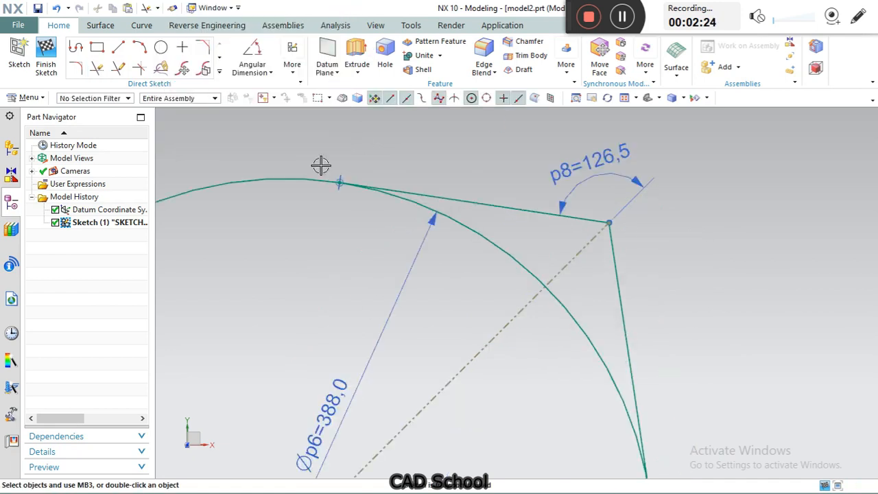
click(83, 69)
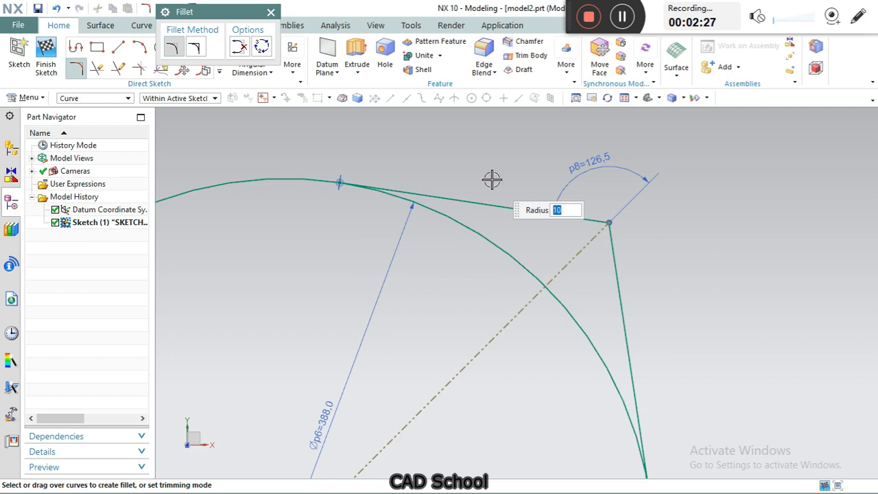
click(617, 282)
click(588, 221)
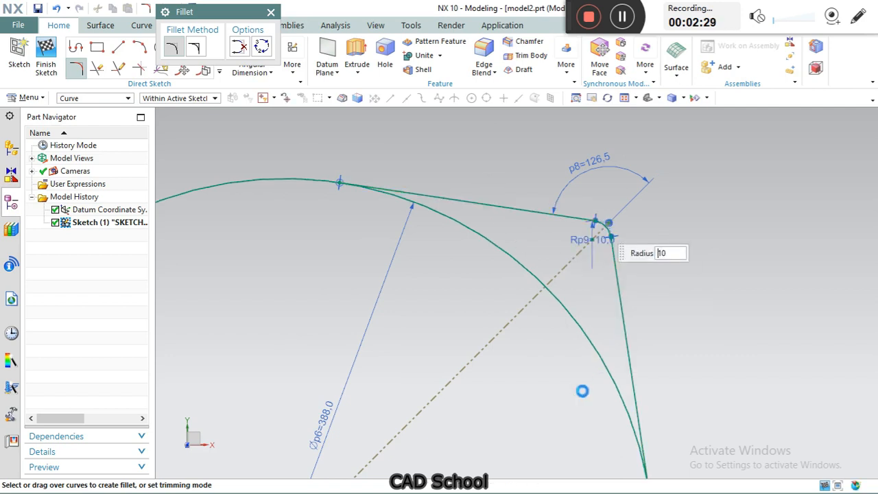
click(270, 14)
Step: Mirror the filleted corner's three connected curves about the Y axis
scroll(507, 322, down, 3)
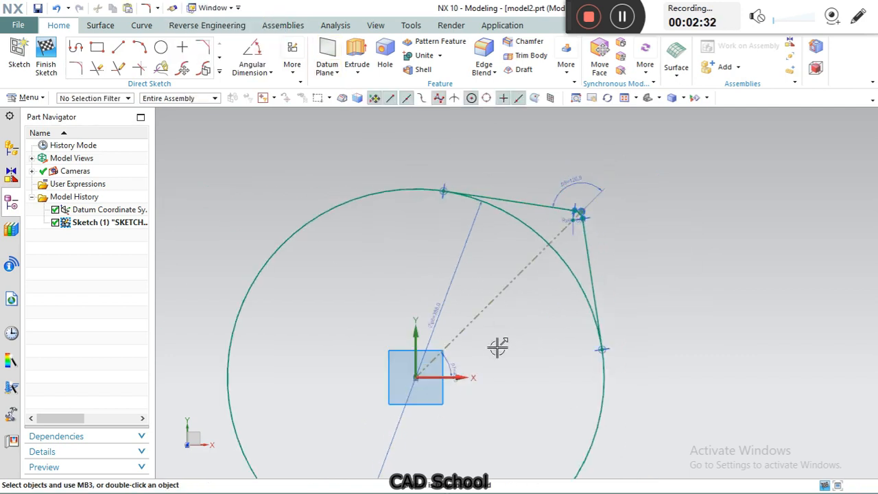
click(220, 72)
click(81, 174)
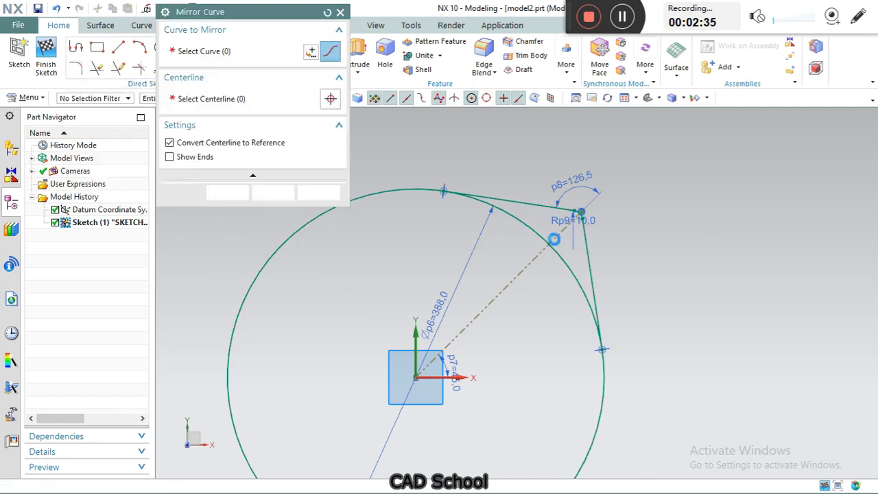
click(590, 264)
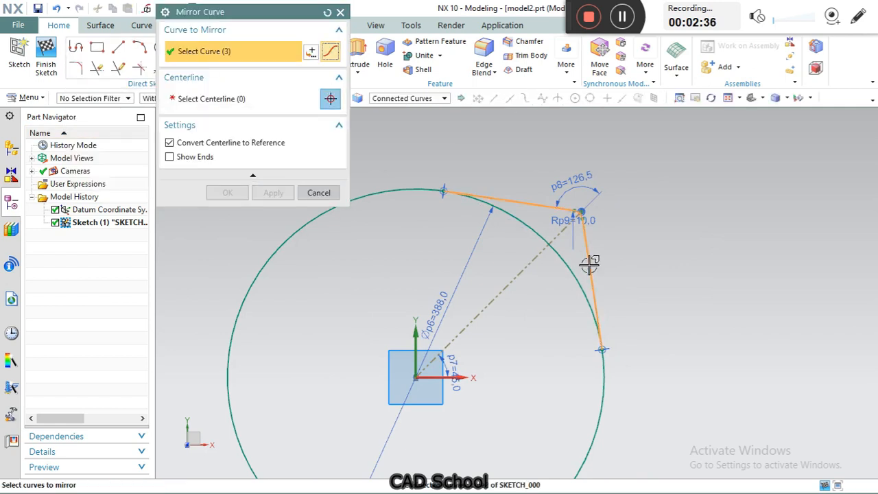
click(274, 100)
click(415, 343)
click(274, 192)
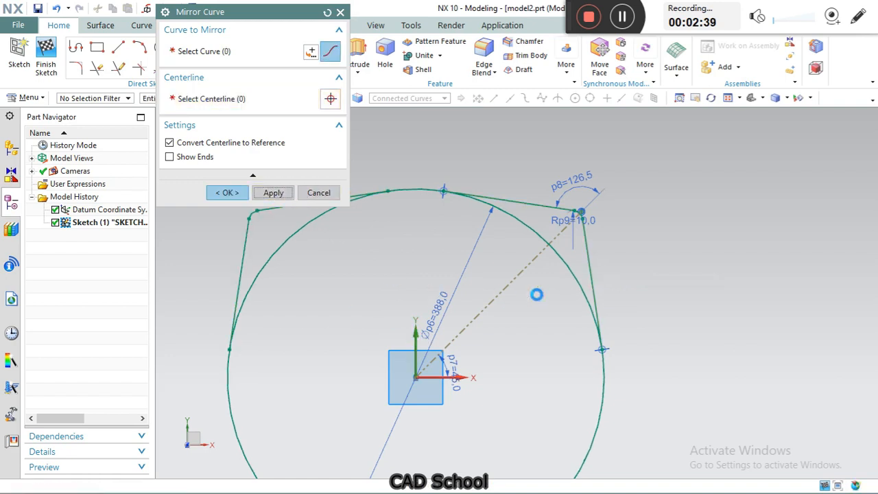
Step: Mirror the six curves of both upper corners about the X axis
scroll(764, 288, down, 2)
click(494, 228)
middle_click(469, 346)
click(597, 344)
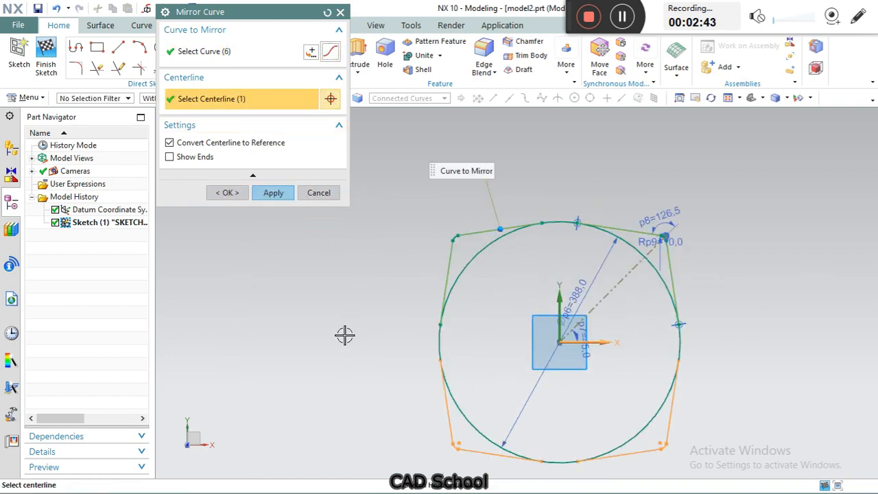
click(230, 193)
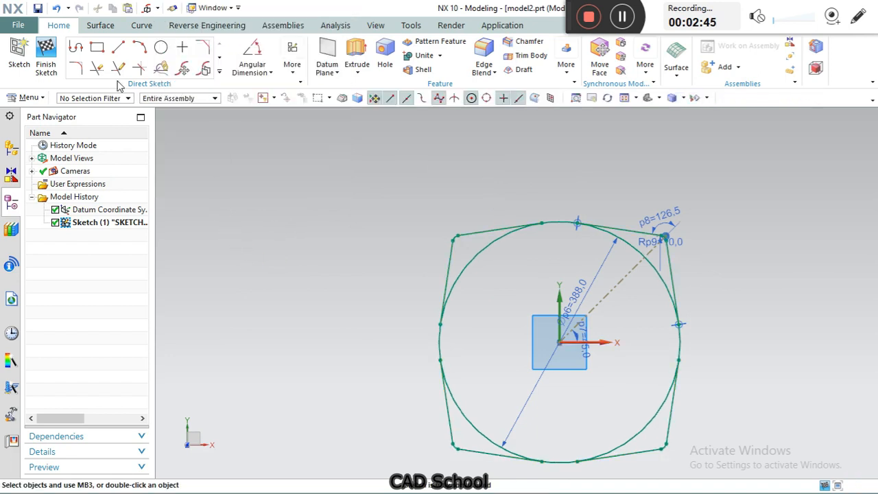
Step: Trim away the four circle arcs lying inside the filleted corners, leaving one closed outer profile
click(97, 70)
click(474, 260)
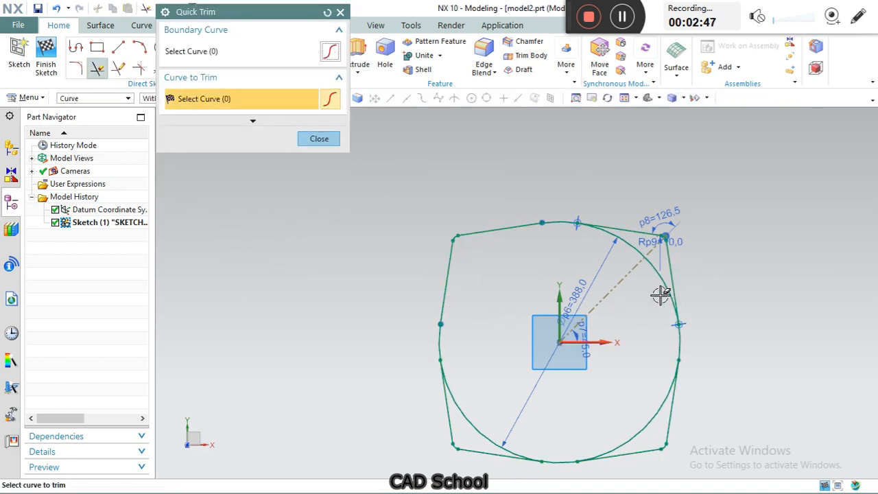
click(657, 283)
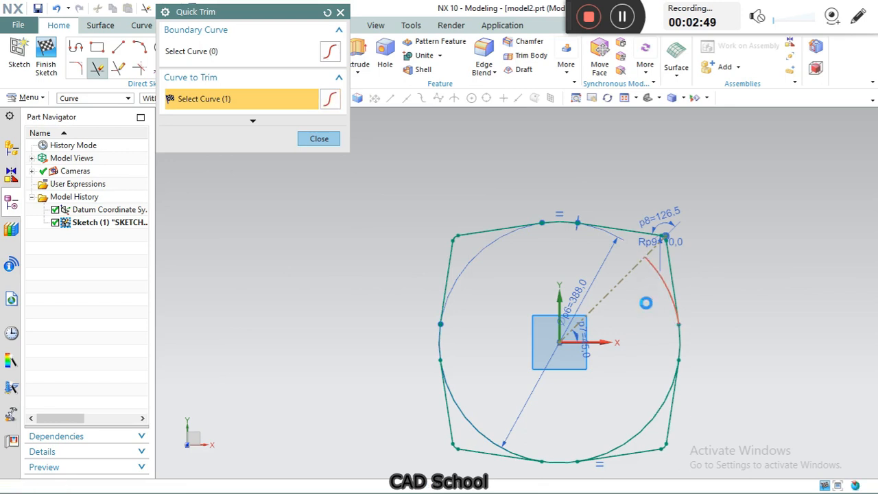
click(648, 425)
click(486, 444)
click(319, 139)
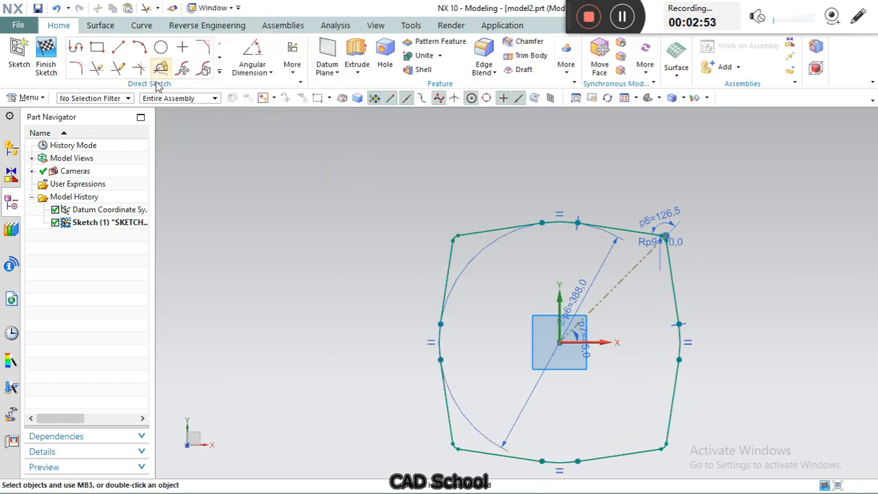
Step: Sketch a circle of diameter 340 centred on the sketch origin
click(560, 342)
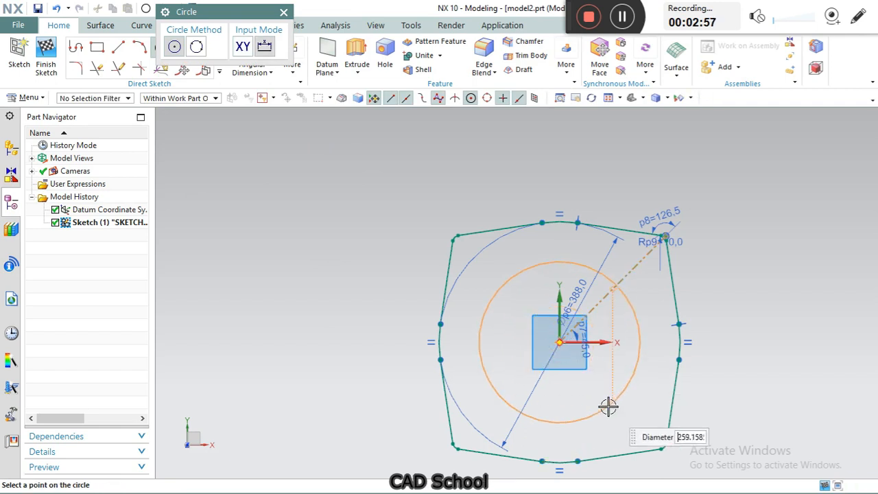
text(340)
key(Return)
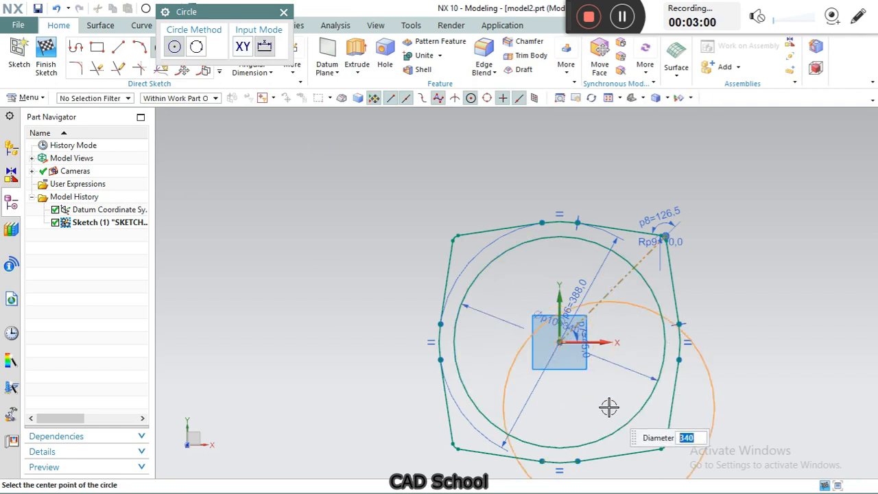
click(284, 13)
Step: Reposition the diameter dimensions of the 388 and 340 circles so their labels are easier to read
scroll(633, 271, up, 2)
scroll(647, 368, down, 1)
scroll(603, 315, up, 1)
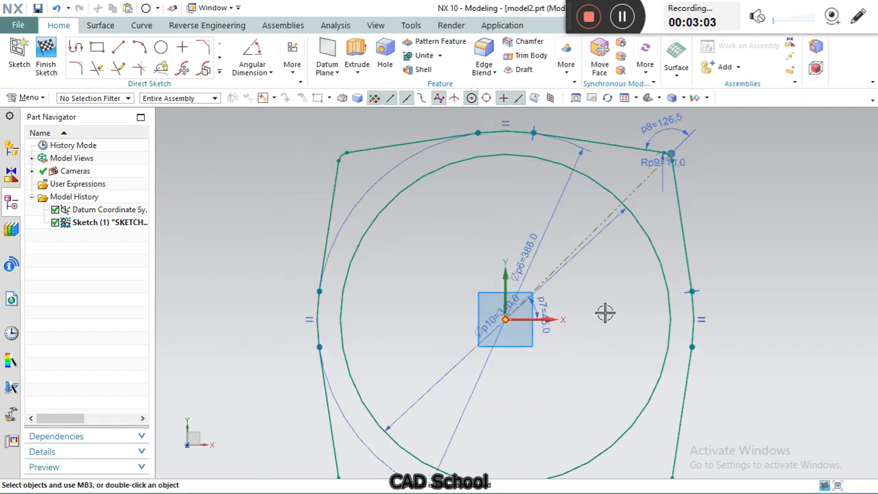
scroll(603, 315, down, 2)
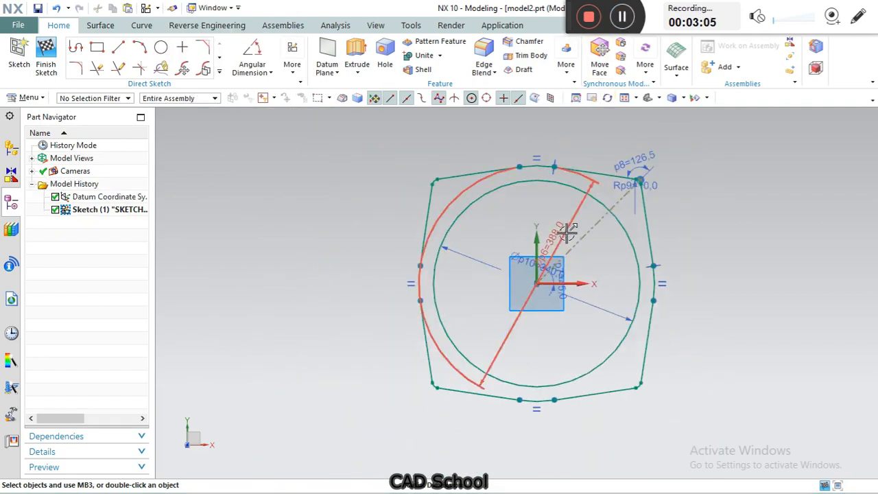
drag(475, 213, 525, 130)
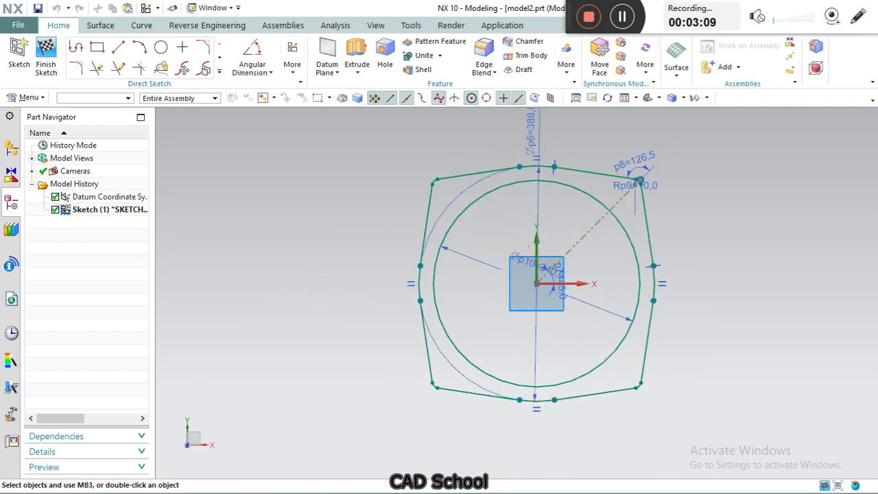
mouse_move(598, 323)
mouse_down()
mouse_move(583, 309)
mouse_move(575, 373)
mouse_up()
scroll(633, 398, up, 3)
scroll(601, 254, down, 1)
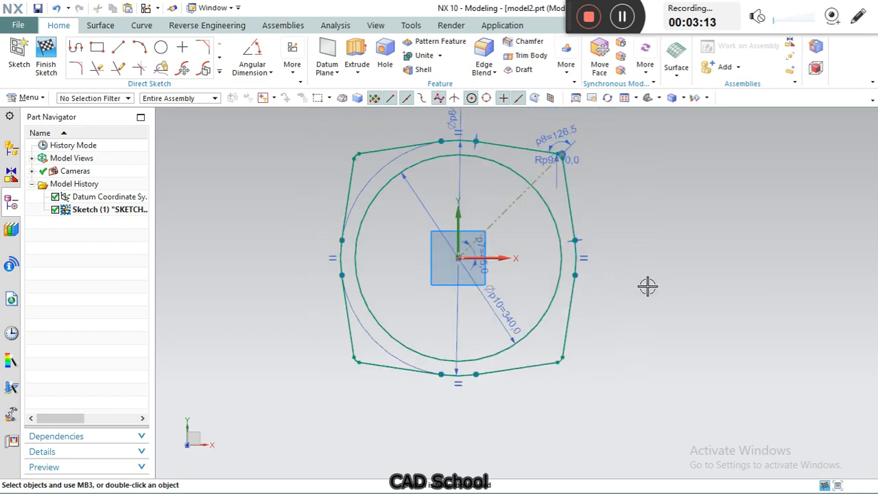
Step: Finish the sketch and switch to the Sheet Metal application
scroll(423, 273, down, 2)
click(47, 57)
middle_drag(464, 373, 504, 301)
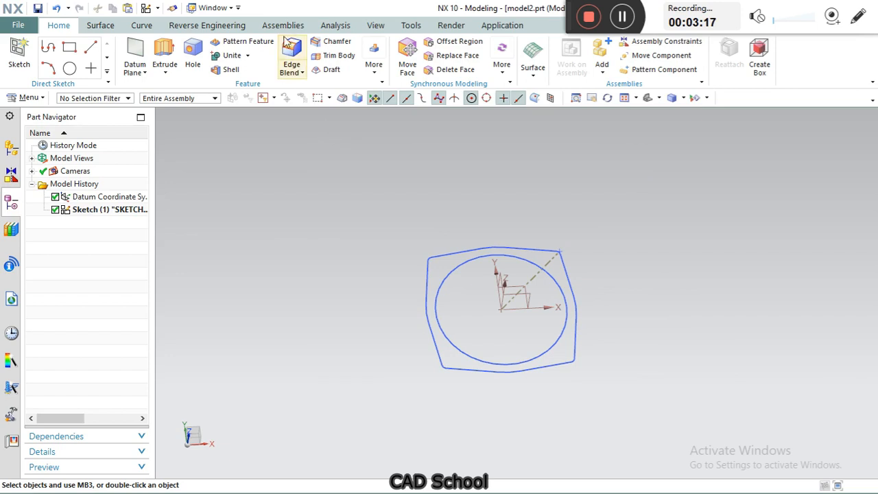
click(502, 25)
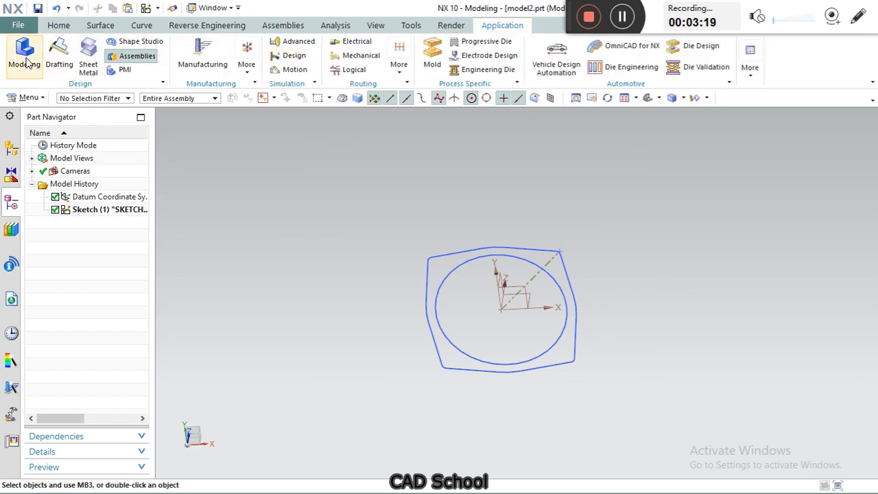
click(82, 72)
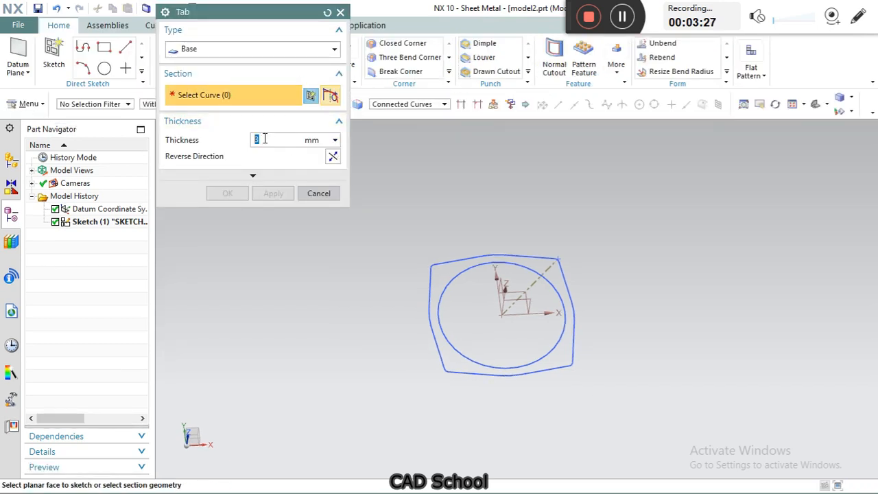
Step: Create a base Tab 3 mm thick from the sketch's closed outer profile
scroll(457, 373, down, 5)
click(422, 338)
scroll(543, 424, up, 2)
middle_drag(609, 423, 613, 402)
scroll(519, 362, down, 4)
middle_drag(519, 363, 532, 355)
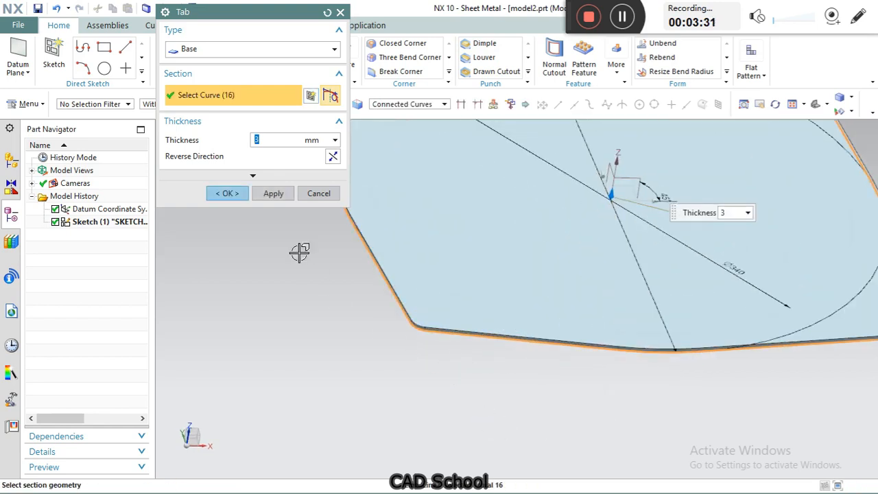
click(274, 198)
scroll(421, 267, up, 3)
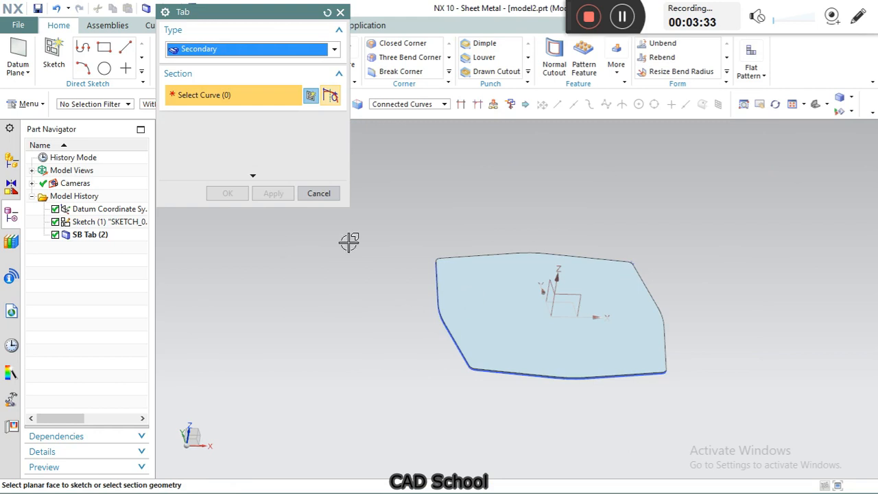
click(330, 191)
Step: Make a Normal Cutout through the tab from the inner circle, using the Thickness cut method and 5 mm depth
click(555, 65)
mouse_move(653, 363)
middle_down()
mouse_move(552, 345)
mouse_move(509, 222)
middle_up()
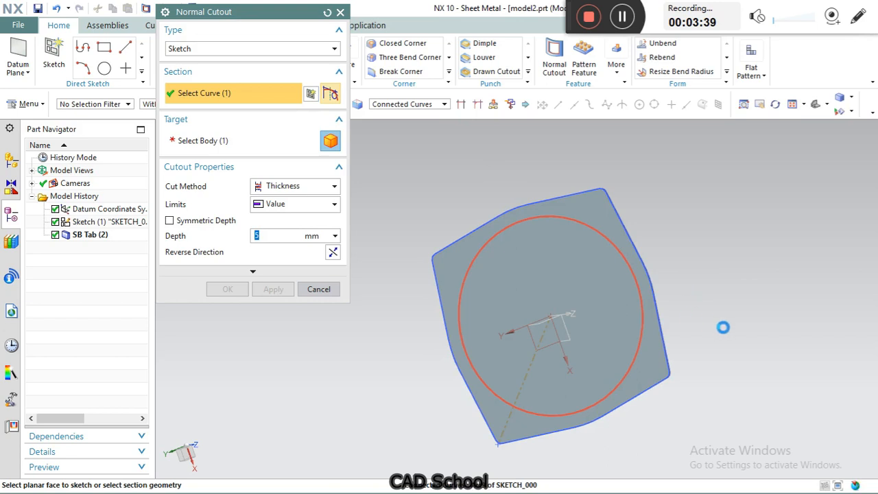
middle_drag(727, 297, 671, 303)
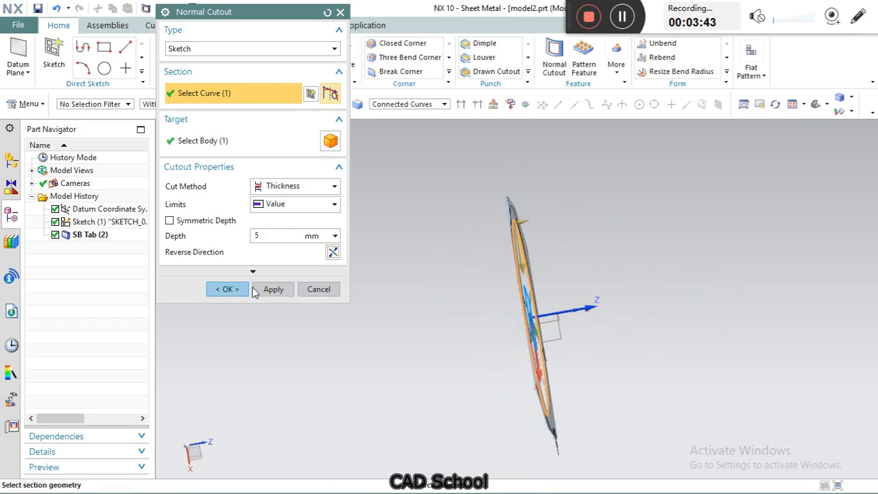
click(269, 289)
click(318, 288)
Step: Hide the profile sketch so only the sheet metal plate is displayed
middle_drag(656, 304, 564, 285)
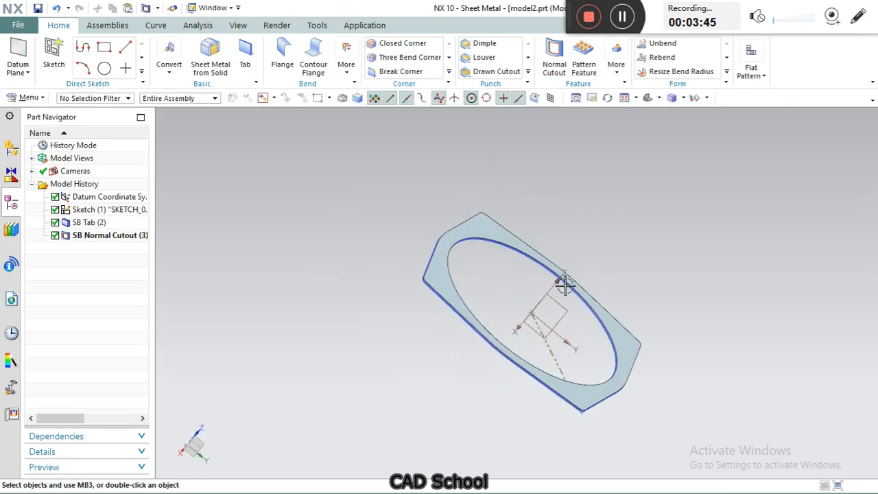
click(527, 259)
click(616, 245)
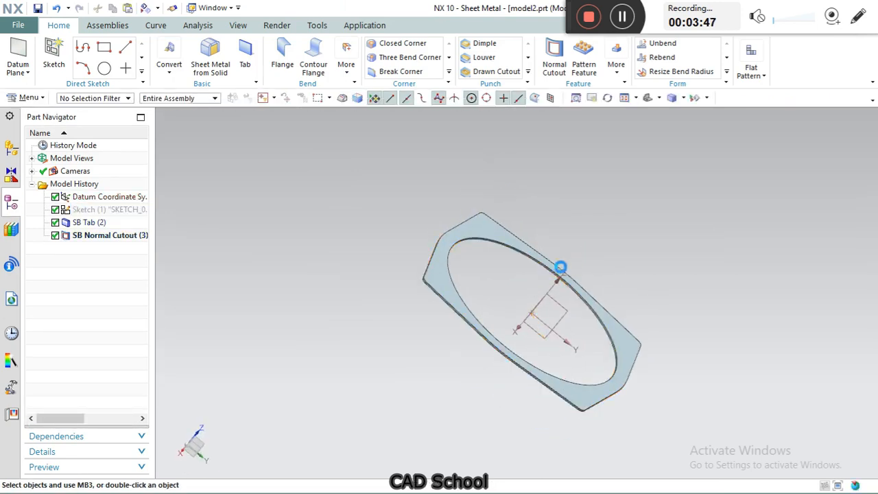
scroll(537, 250, up, 1)
scroll(657, 255, down, 1)
click(648, 99)
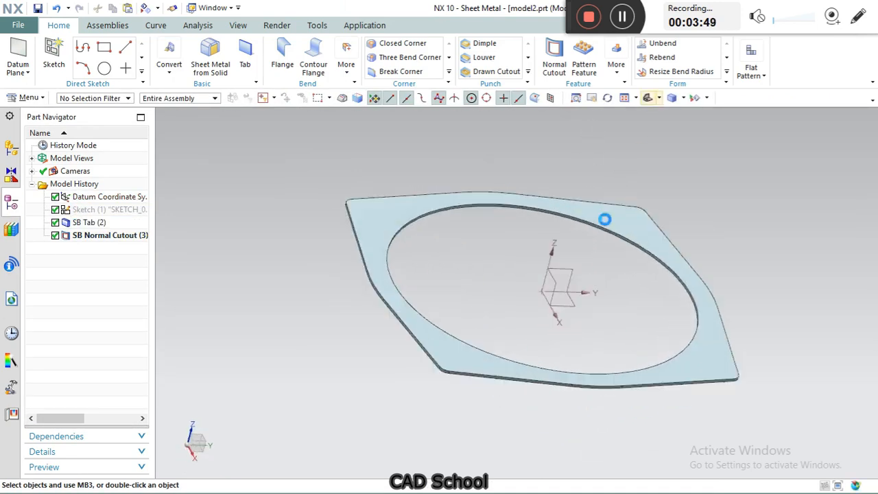
Step: Add an Advanced Flange by value along the circular cutout edge, with 7 mm length, 90° angle and 3 mm bend radius
scroll(368, 270, up, 1)
scroll(521, 298, down, 1)
scroll(357, 242, up, 2)
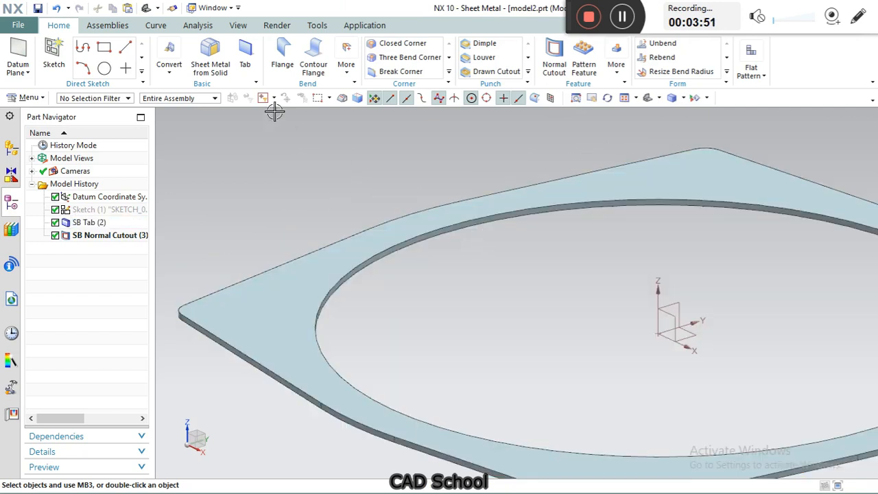
click(347, 71)
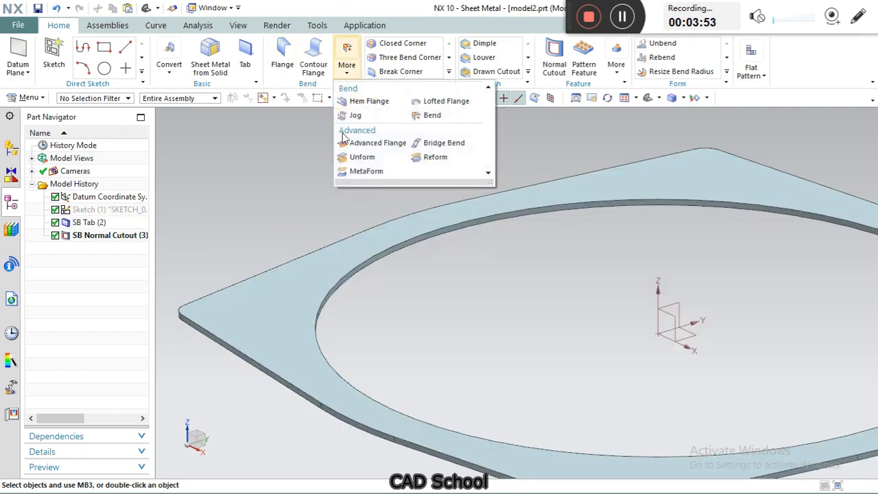
click(378, 143)
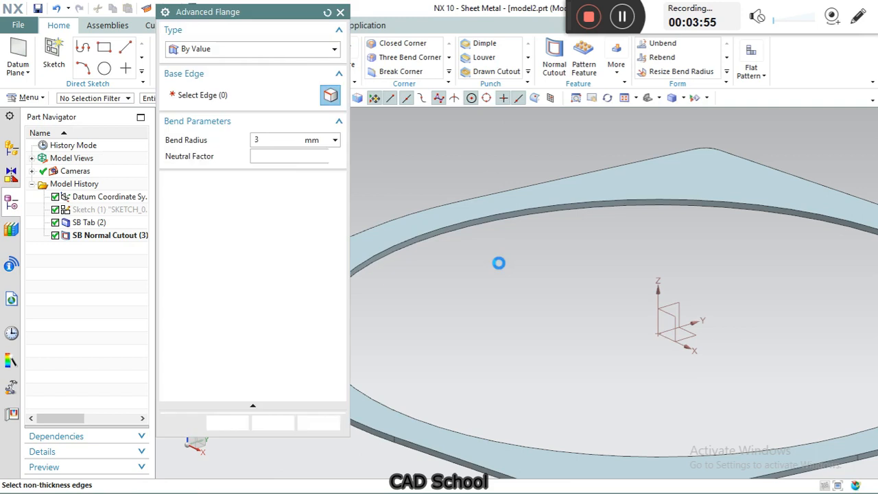
scroll(594, 276, down, 2)
scroll(459, 293, up, 1)
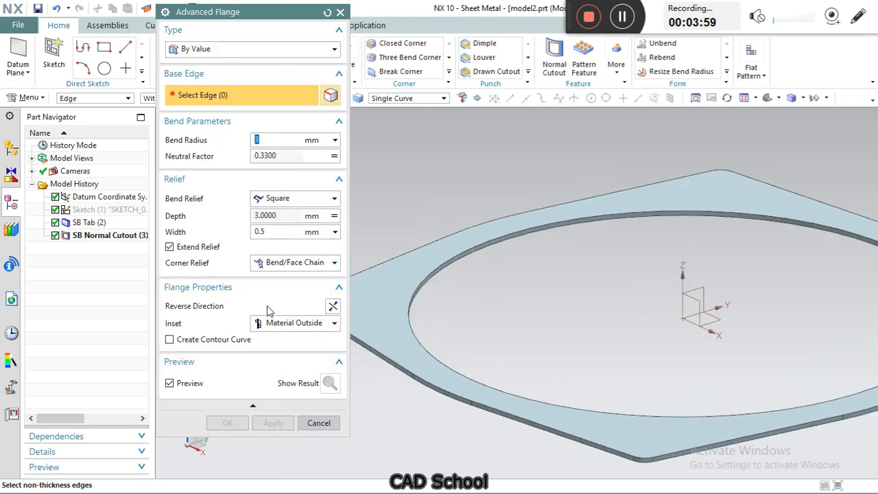
scroll(425, 267, up, 1)
click(430, 268)
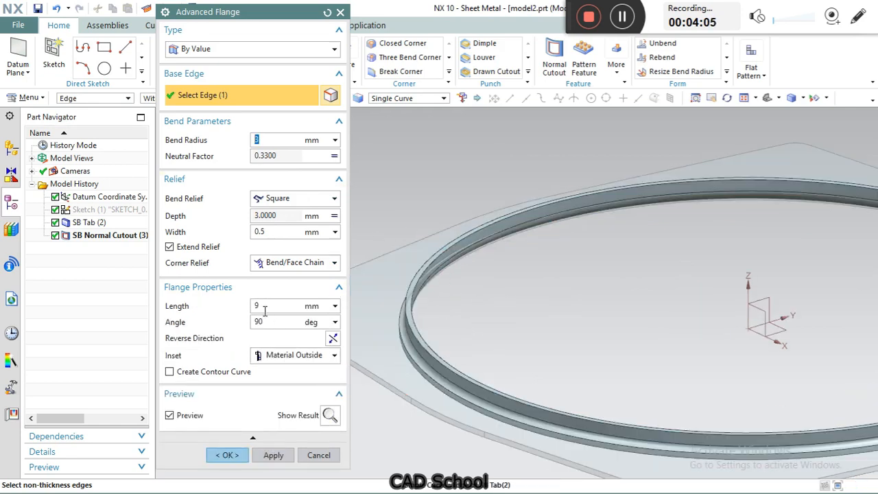
click(265, 306)
text(7)
key(Return)
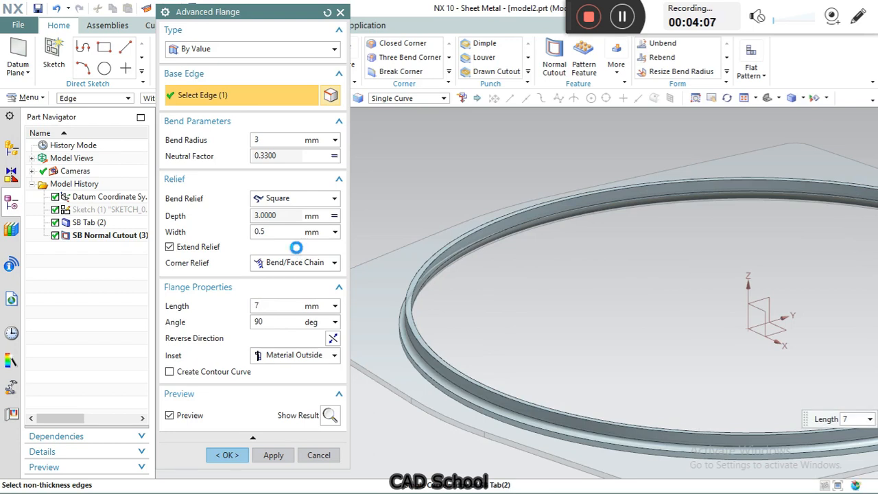
scroll(488, 332, down, 3)
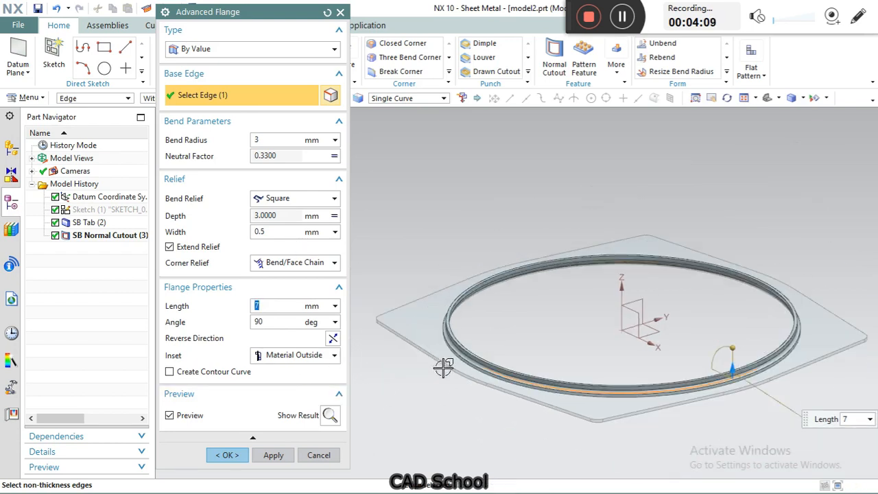
click(273, 456)
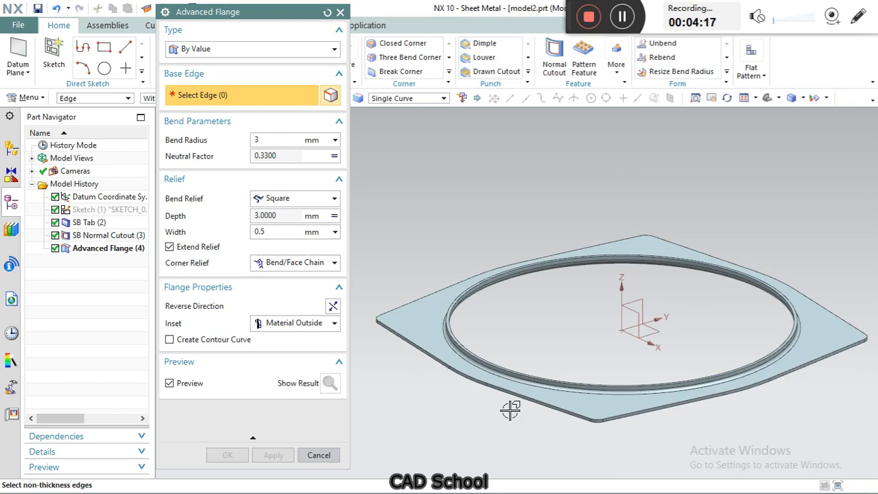
Step: Add an Advanced Flange to a straight outer edge beside a rounded corner, with 9 mm length, 90° angle and 3 mm bend radius
scroll(473, 384, up, 2)
scroll(498, 351, up, 2)
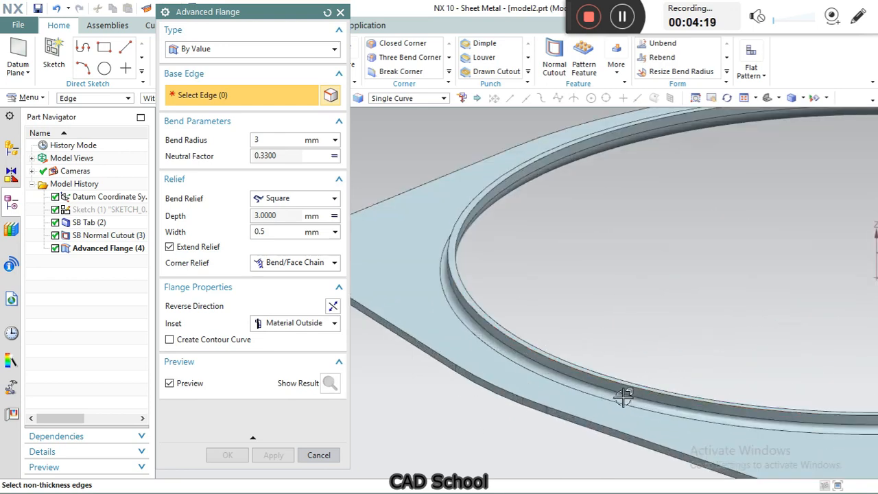
scroll(476, 359, down, 3)
scroll(476, 358, up, 3)
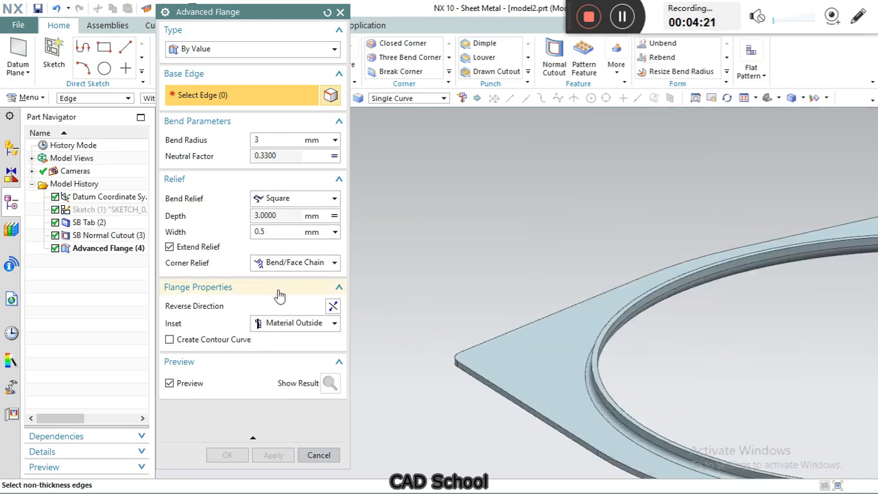
middle_drag(449, 343, 648, 364)
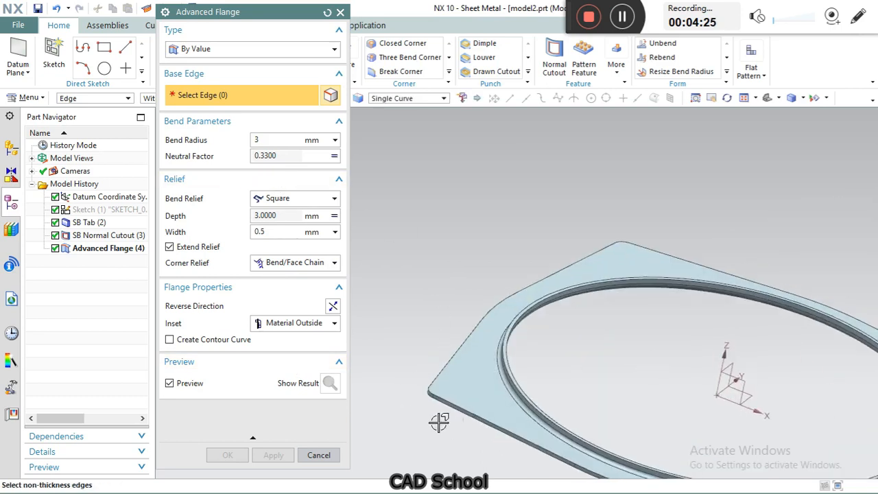
scroll(439, 320, up, 4)
click(446, 308)
scroll(431, 412, down, 5)
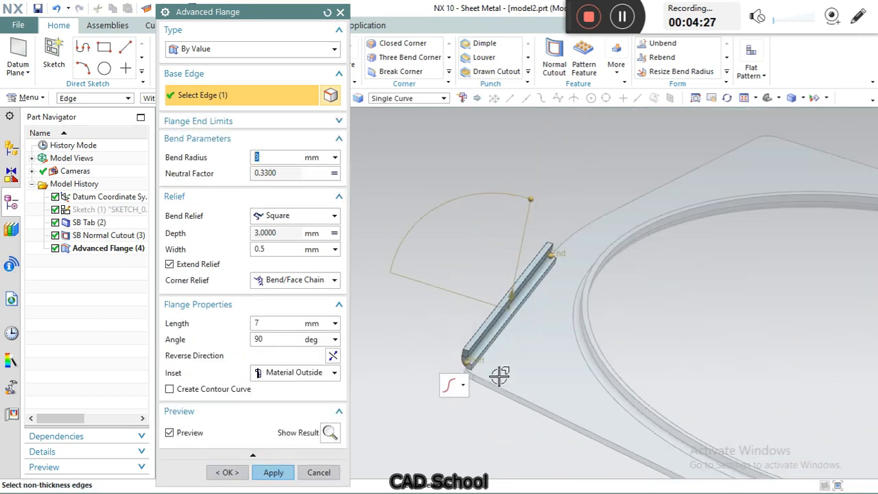
click(267, 322)
text(9)
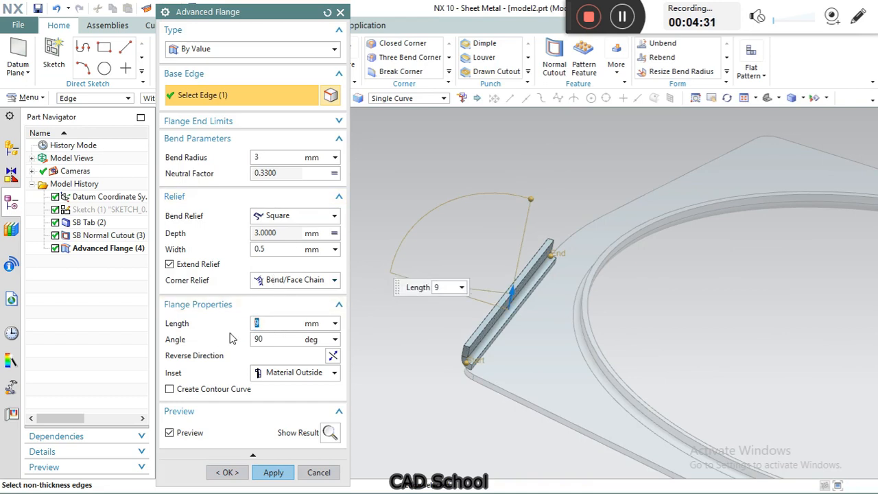
middle_drag(450, 293, 435, 362)
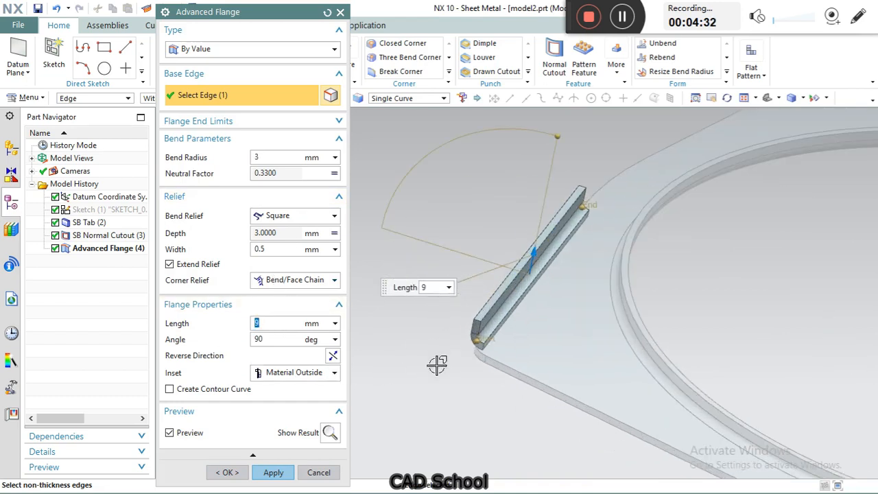
click(273, 472)
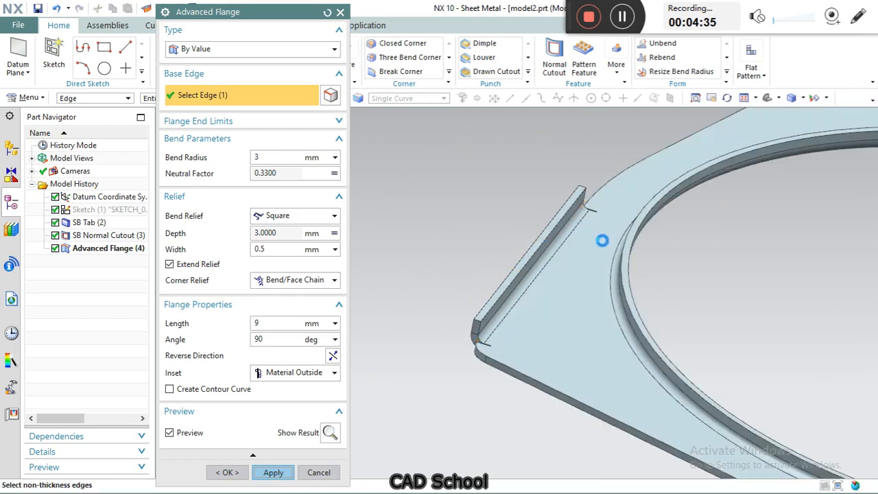
Step: Add 9 mm, 90° Advanced Flanges with 3 mm bend radius to the curved edge adjoining the first outer flange and the straight edge beyond it
scroll(614, 198, down, 2)
scroll(633, 162, up, 3)
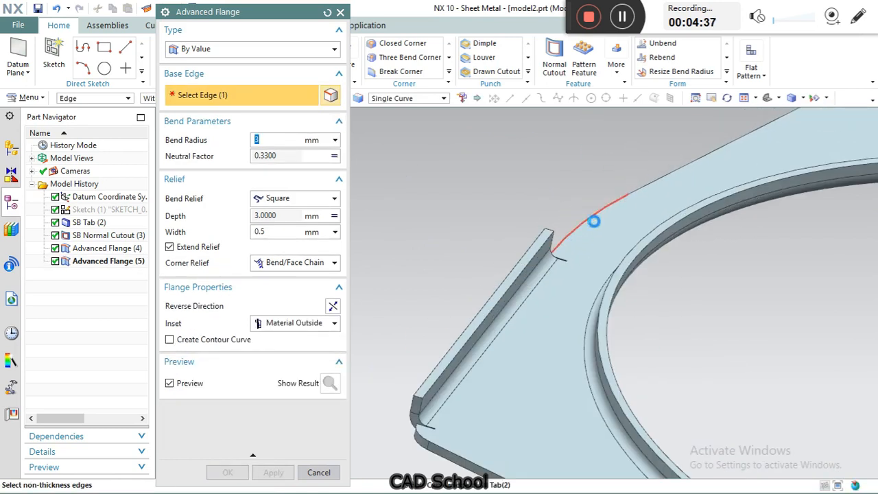
click(617, 200)
scroll(466, 309, down, 3)
click(273, 472)
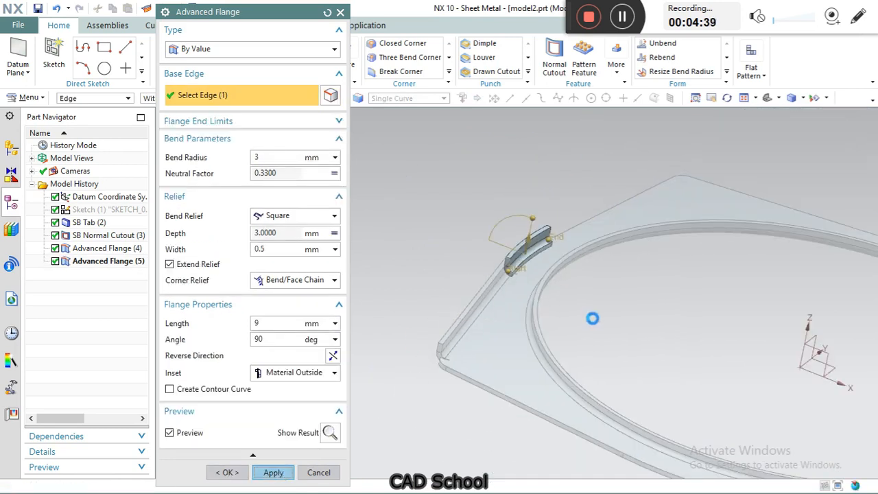
middle_click(595, 221)
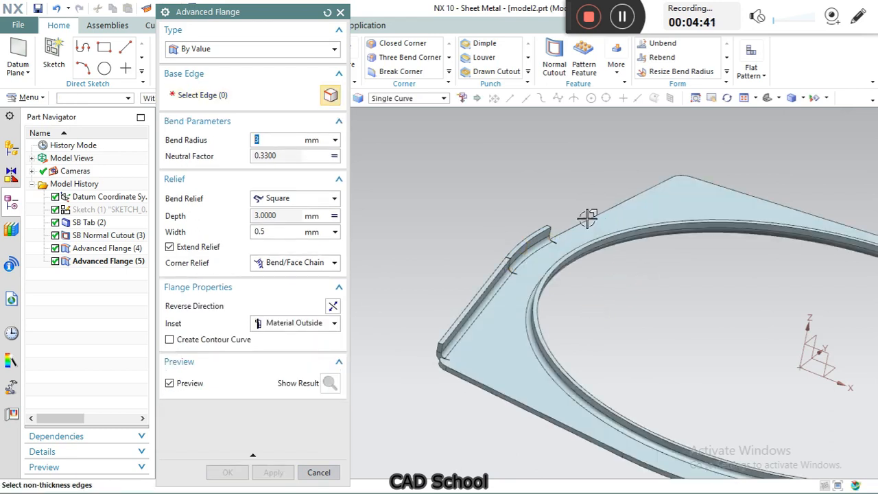
click(584, 223)
click(272, 472)
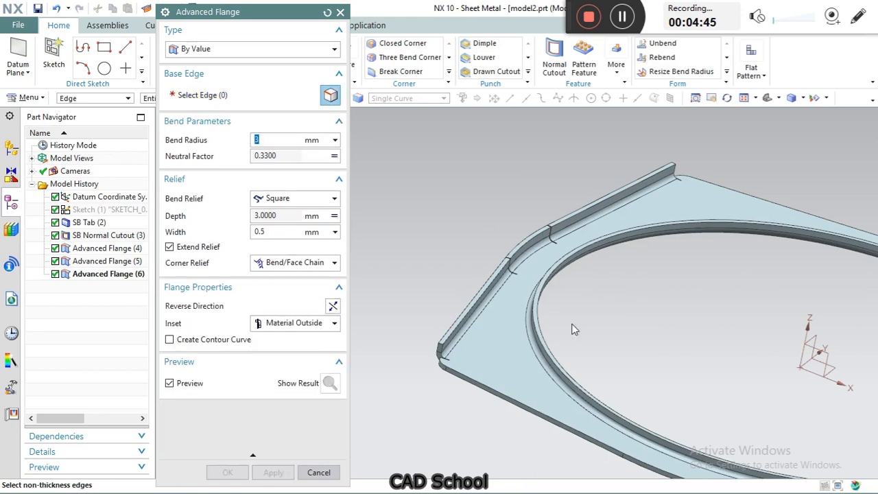
Step: Add 9 mm, 90° Advanced Flanges to the rounded corner at the first outer flange's other end and the straight edge following it
scroll(455, 354, down, 5)
click(453, 343)
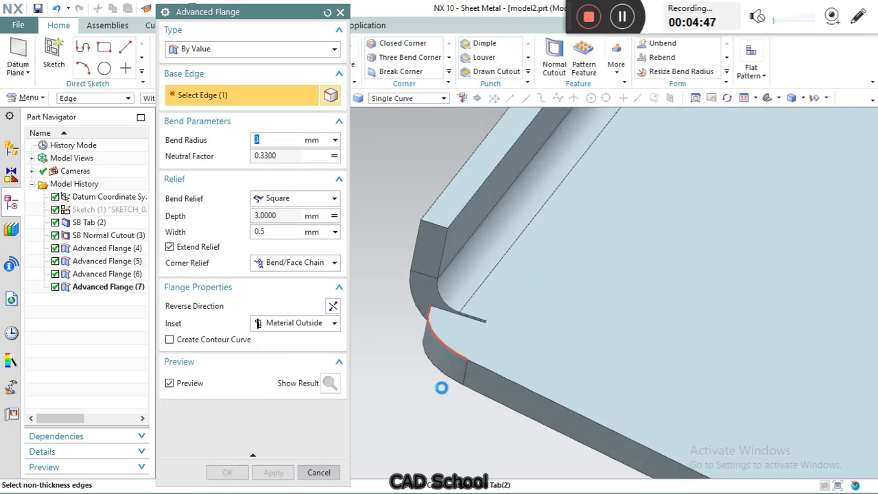
scroll(416, 417, up, 4)
click(290, 472)
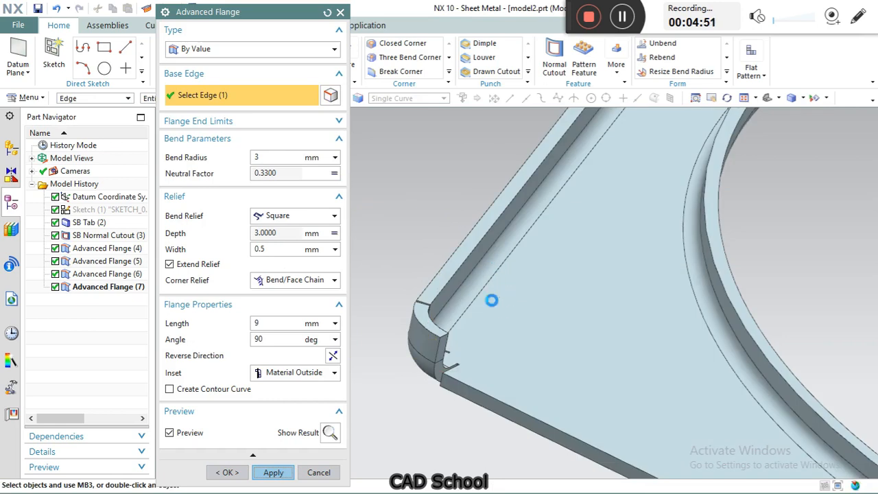
scroll(515, 367, up, 3)
scroll(500, 327, down, 6)
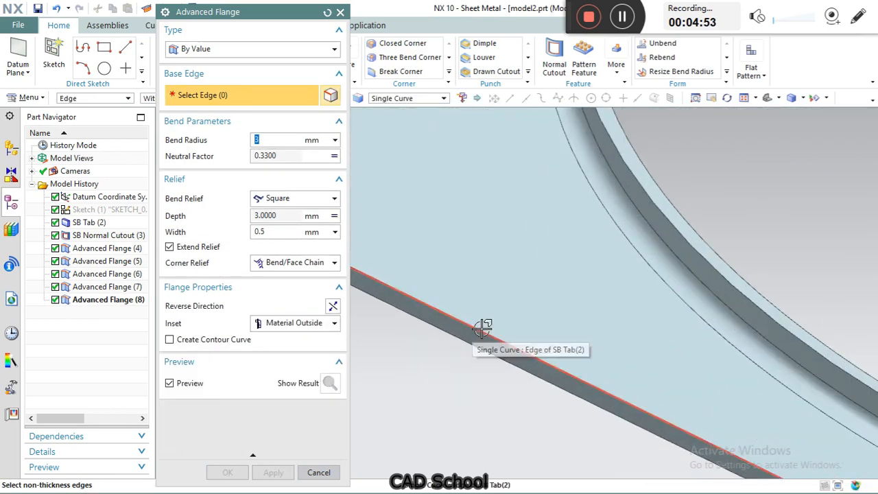
click(482, 328)
scroll(415, 335, up, 3)
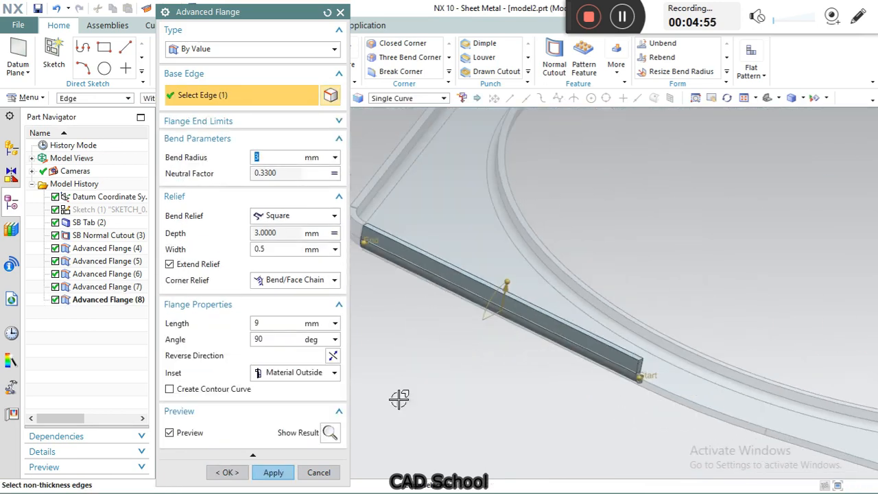
click(274, 476)
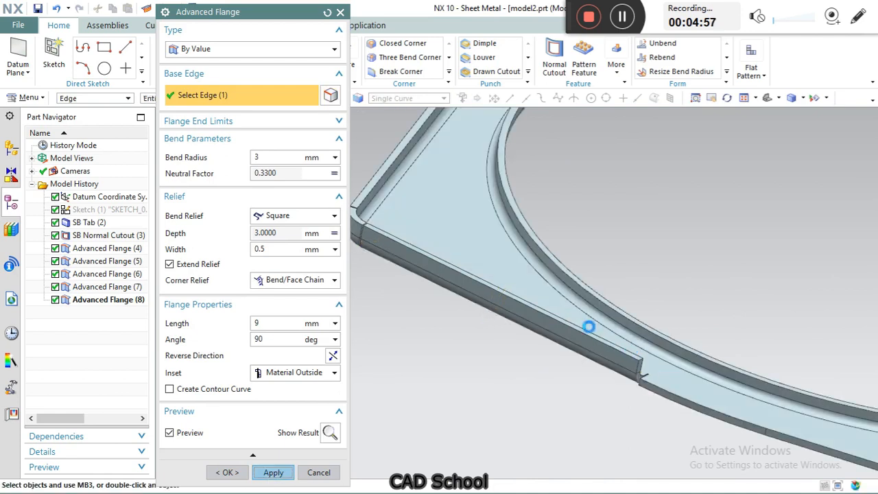
Step: Continue the 9 mm, 90° Advanced Flanges along the curved middle edge of that side and its remaining straight edge
scroll(404, 330, up, 3)
scroll(672, 378, down, 3)
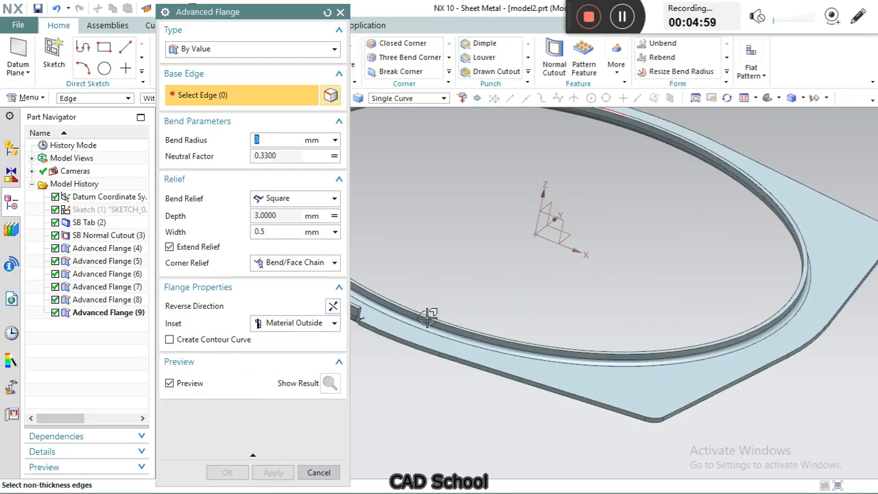
click(439, 388)
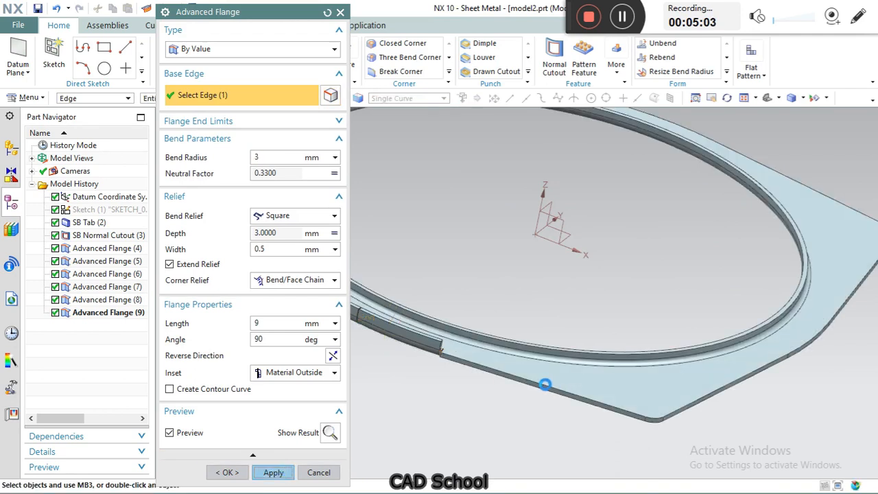
click(504, 372)
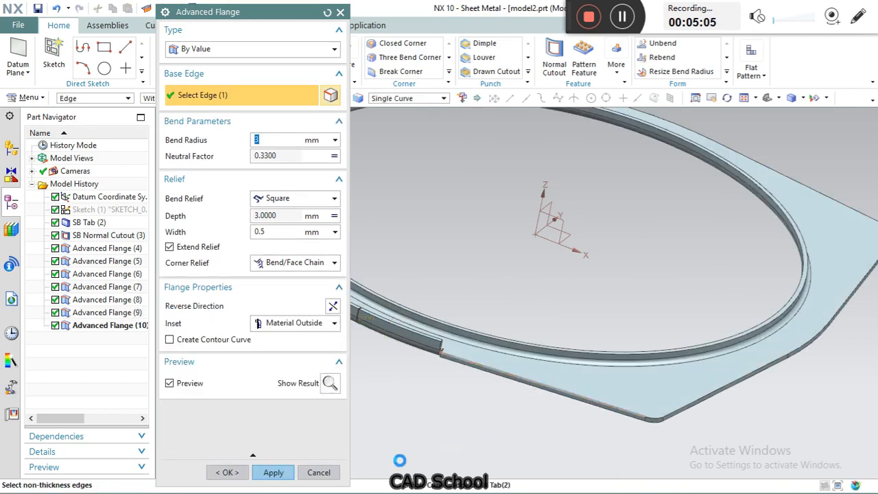
click(273, 473)
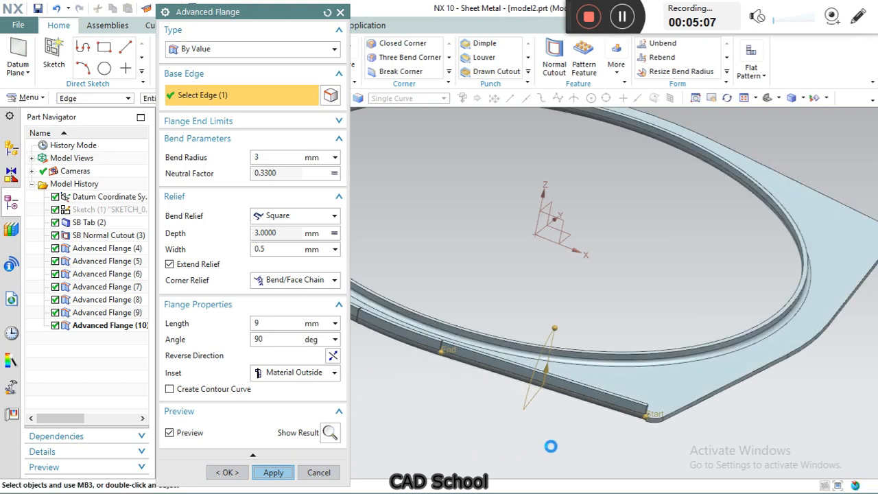
Step: Add 9 mm, 90° Advanced Flanges around the next rounded corner and along the straight edge starting the adjacent side
scroll(706, 424, up, 3)
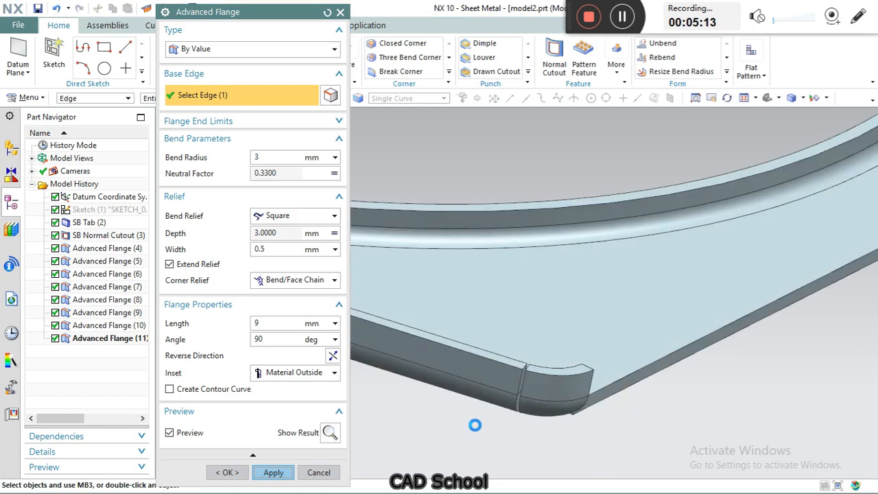
scroll(605, 395, down, 3)
scroll(629, 376, up, 3)
click(578, 380)
scroll(584, 396, down, 3)
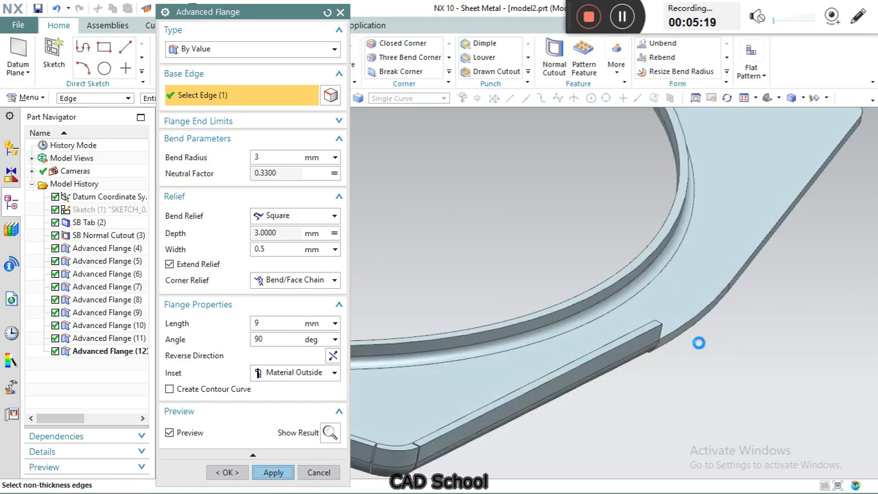
Step: Extend the 9 mm, 90° Advanced Flanges over the curved middle edge of this side and the straight edge leading to its far corner
scroll(603, 351, up, 5)
click(593, 358)
scroll(669, 364, down, 4)
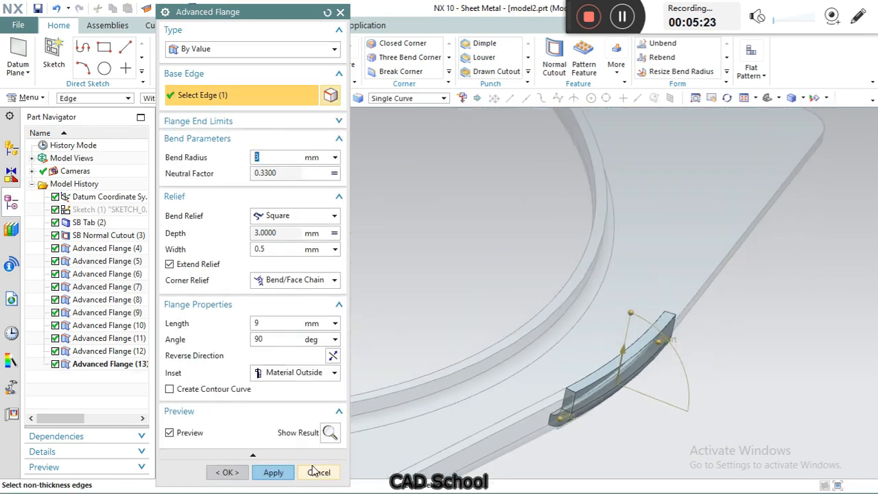
key(Return)
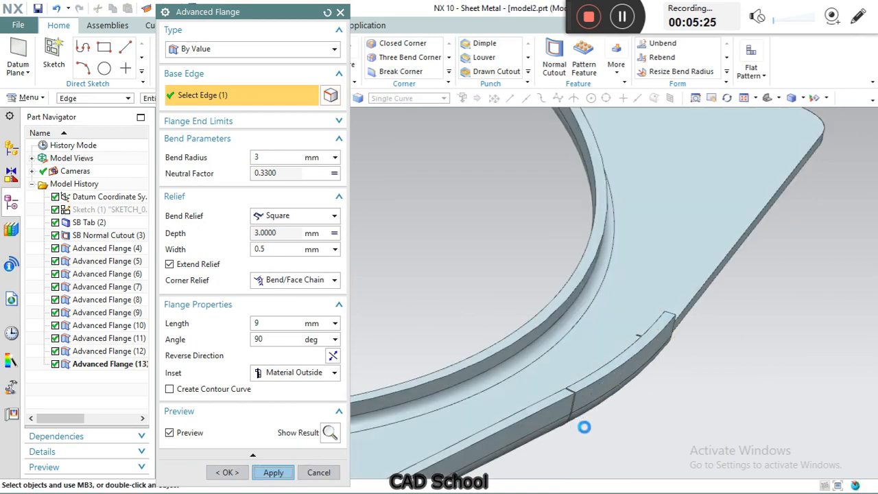
scroll(640, 379, down, 8)
scroll(706, 330, up, 6)
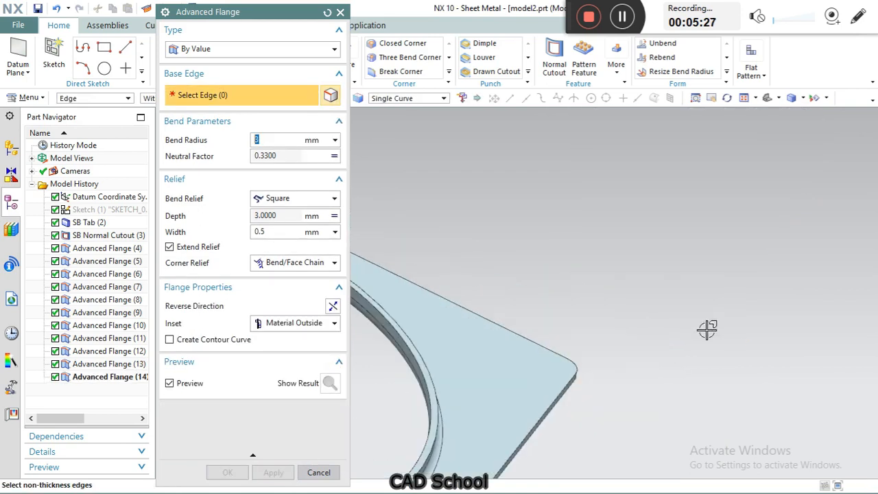
click(535, 414)
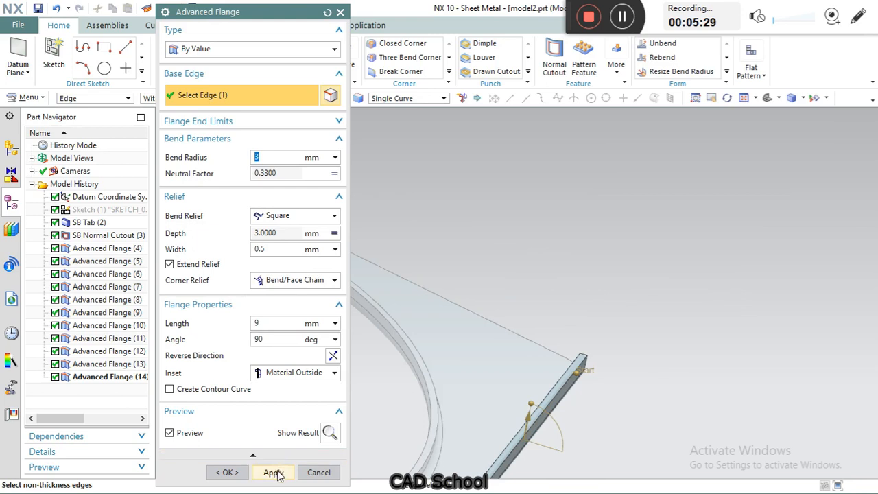
click(273, 472)
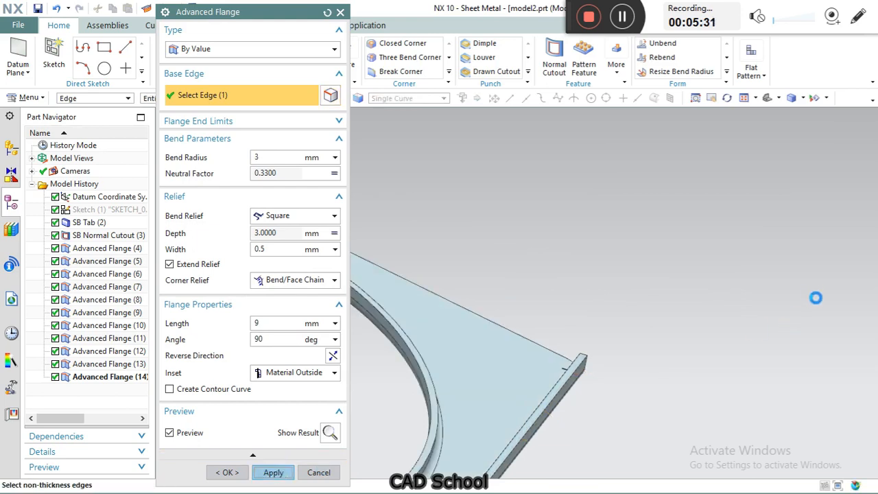
Step: Add 9 mm, 90° Advanced Flanges to the far rounded corner and the first straight edge of the last unflanged side
scroll(808, 299, down, 5)
middle_drag(804, 300, 818, 337)
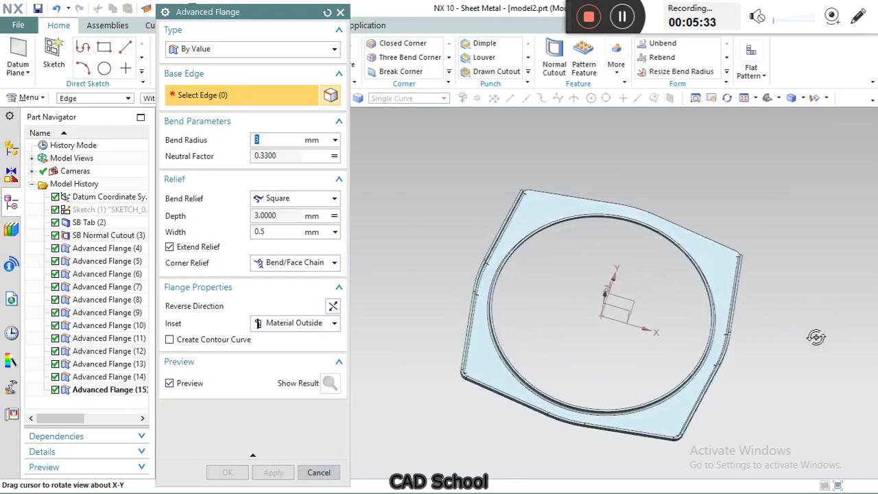
scroll(764, 263, up, 6)
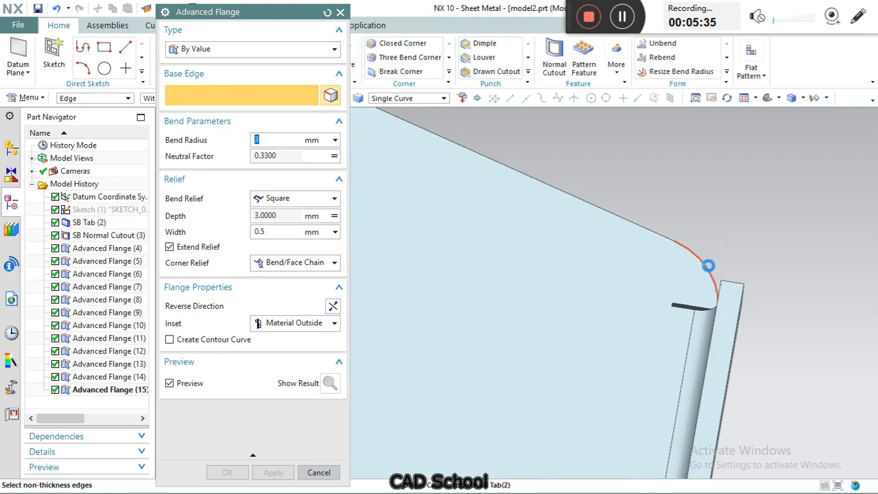
click(708, 266)
scroll(788, 343, down, 3)
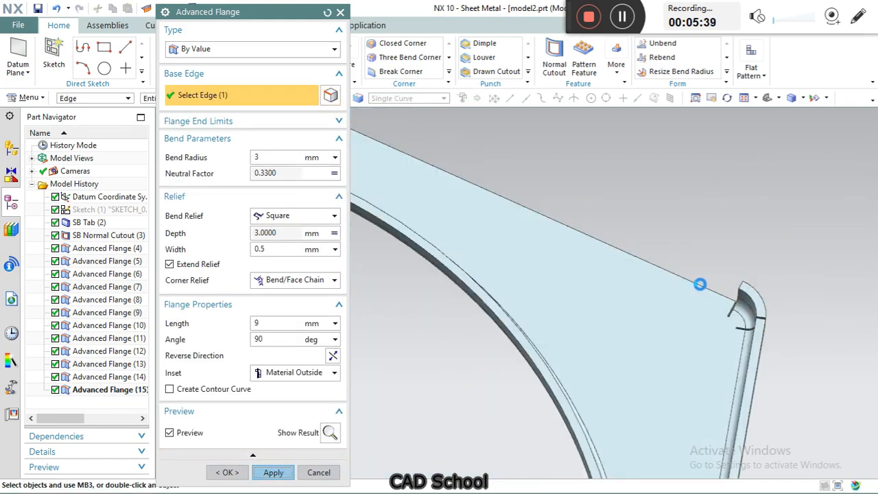
middle_click(698, 284)
click(707, 281)
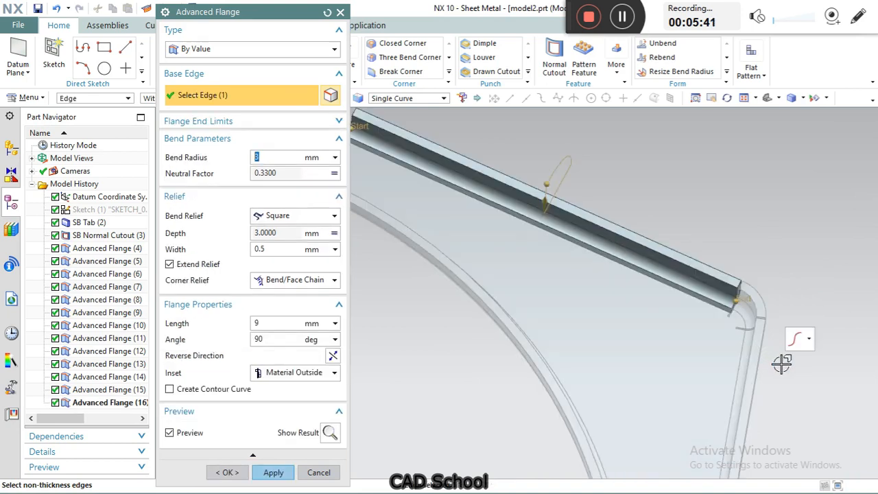
scroll(782, 364, down, 3)
click(273, 472)
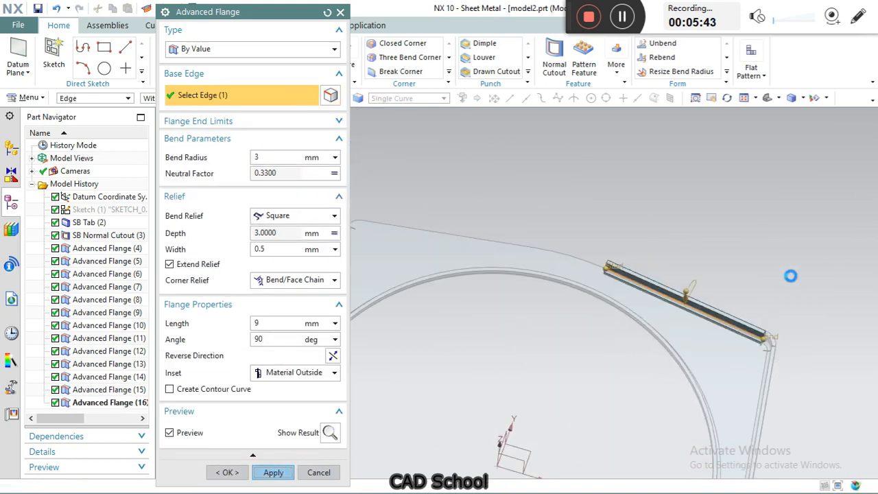
Step: Add 9 mm, 90° Advanced Flanges to the last side's curved middle edge and its remaining straight edge
scroll(686, 266, up, 5)
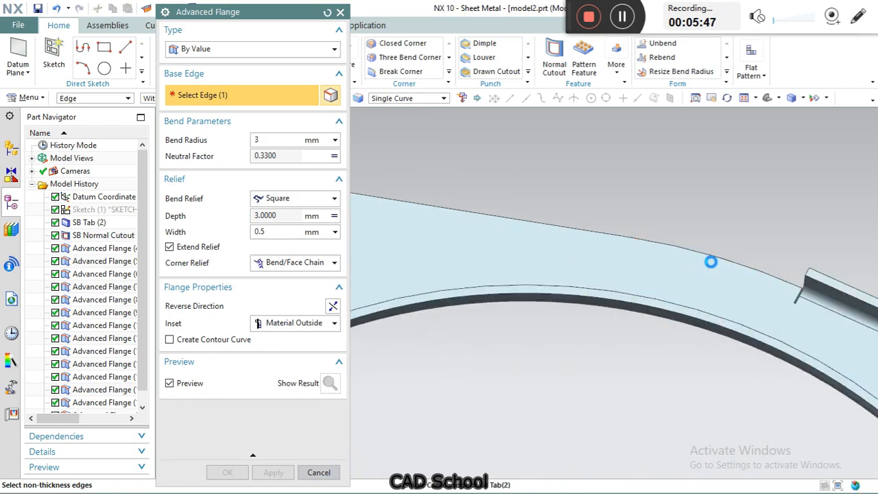
click(273, 472)
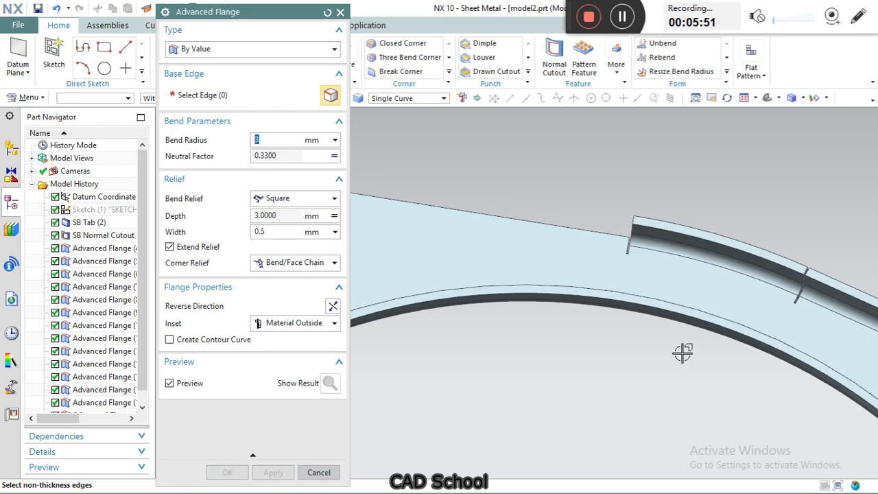
scroll(683, 353, down, 3)
scroll(515, 278, up, 3)
click(533, 267)
scroll(683, 324, down, 3)
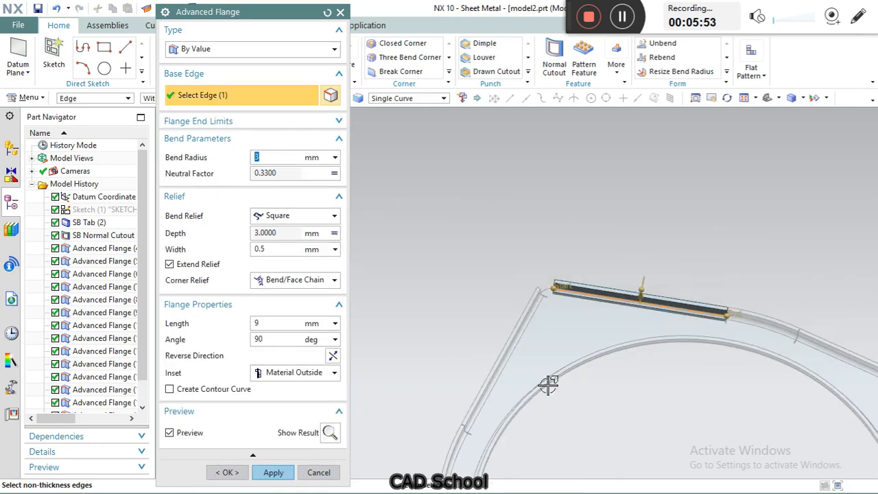
click(284, 471)
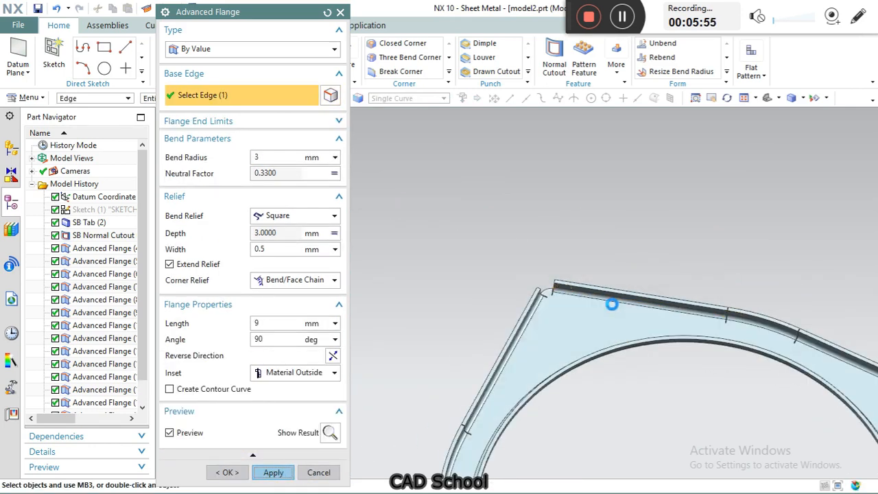
Step: Add a 9 mm, 90° Advanced Flange to the last rounded corner to close the outer rim, and finish the command
scroll(551, 296, up, 10)
click(559, 239)
scroll(565, 244, down, 5)
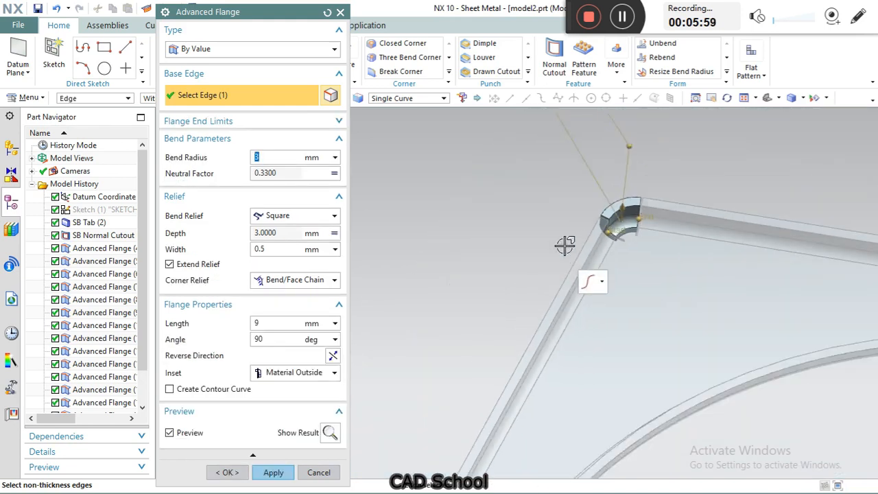
click(229, 472)
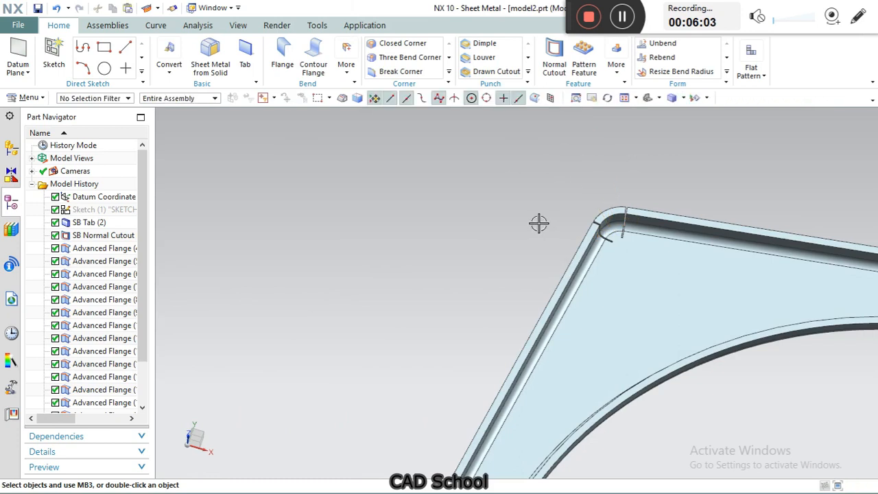
Step: Examine the plate's inner and outer flanges from several angles
scroll(542, 224, down, 5)
middle_drag(620, 310, 611, 356)
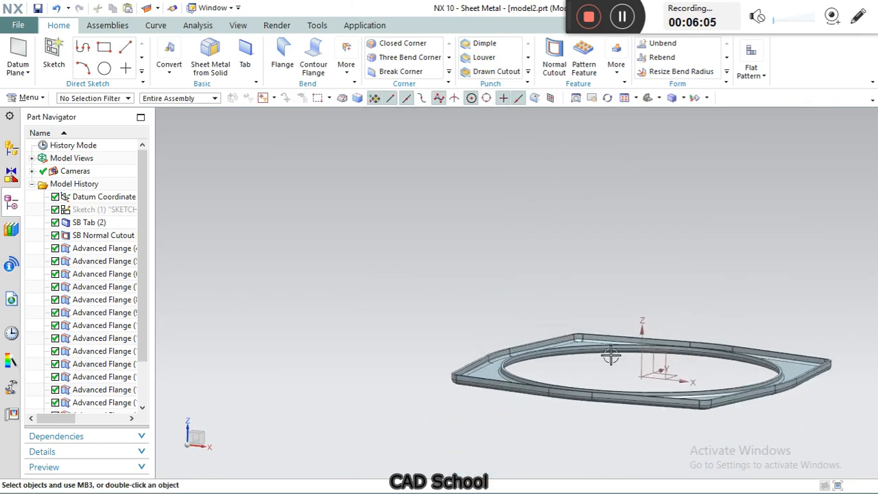
scroll(610, 356, up, 4)
mouse_move(557, 357)
middle_down()
mouse_move(594, 361)
mouse_move(554, 341)
middle_up()
scroll(554, 341, down, 3)
middle_drag(610, 359, 603, 387)
scroll(626, 355, down, 2)
middle_drag(625, 355, 591, 352)
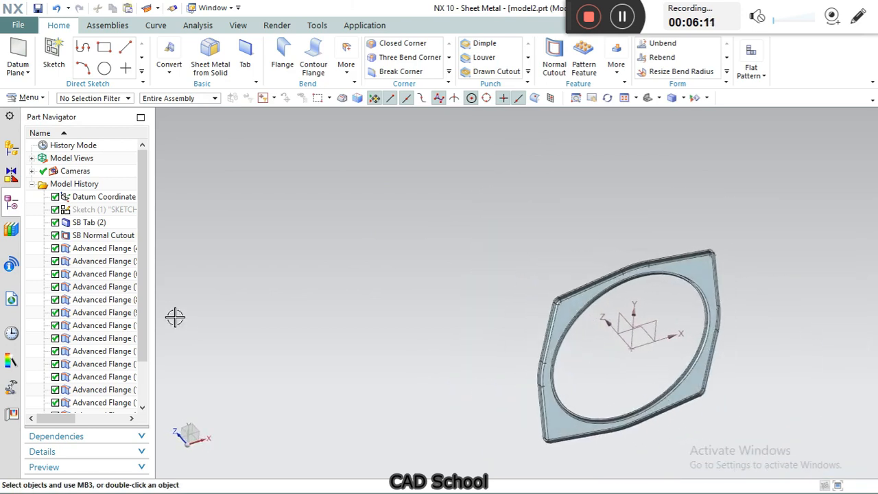
Step: Show the hidden profile sketch again on the flanged plate
scroll(86, 291, down, 2)
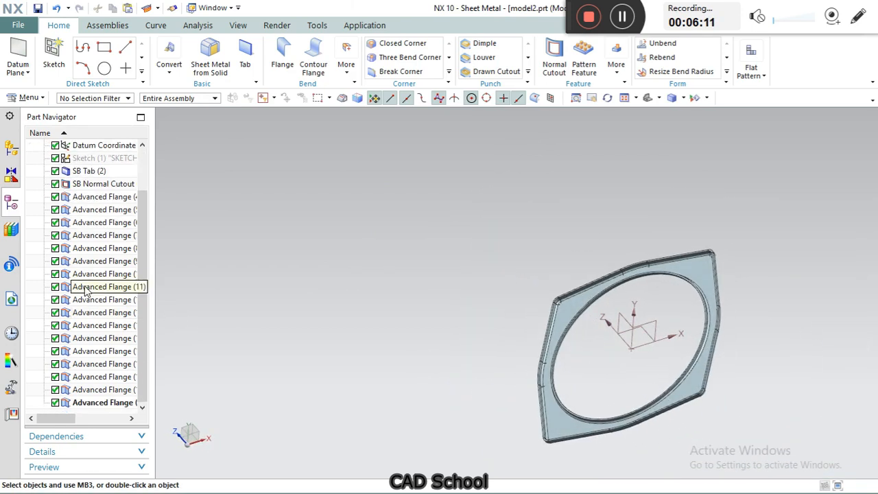
right_click(126, 160)
click(174, 130)
mouse_move(748, 282)
middle_down()
mouse_move(781, 304)
mouse_move(772, 292)
middle_up()
scroll(726, 281, up, 2)
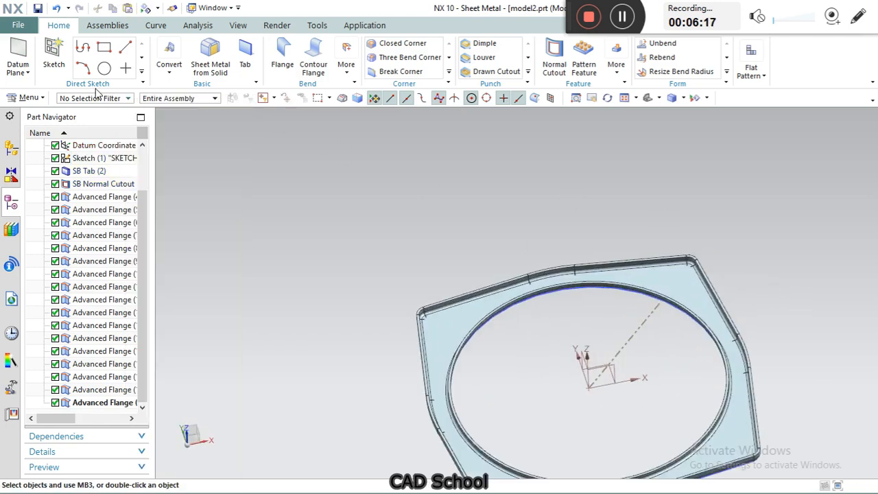
Step: Create a sketch on the plate's flat face and offset the diagonal reference line 11.5 mm symmetrically to both sides
click(666, 280)
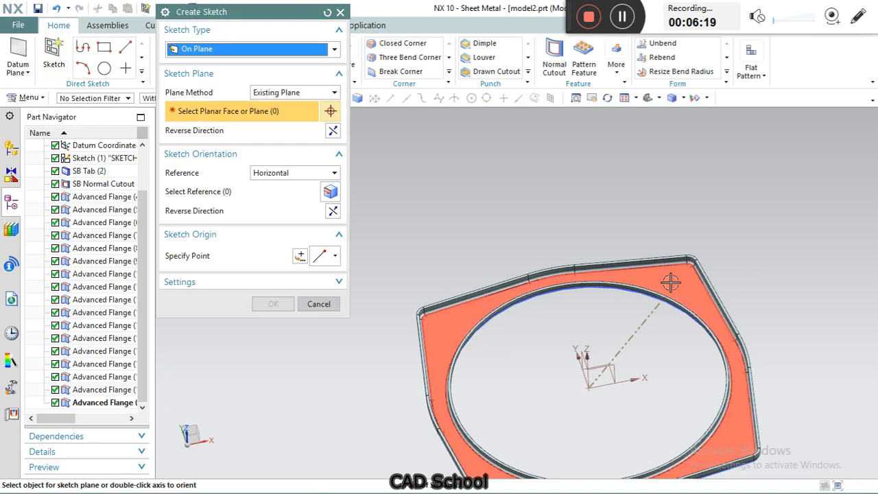
click(271, 304)
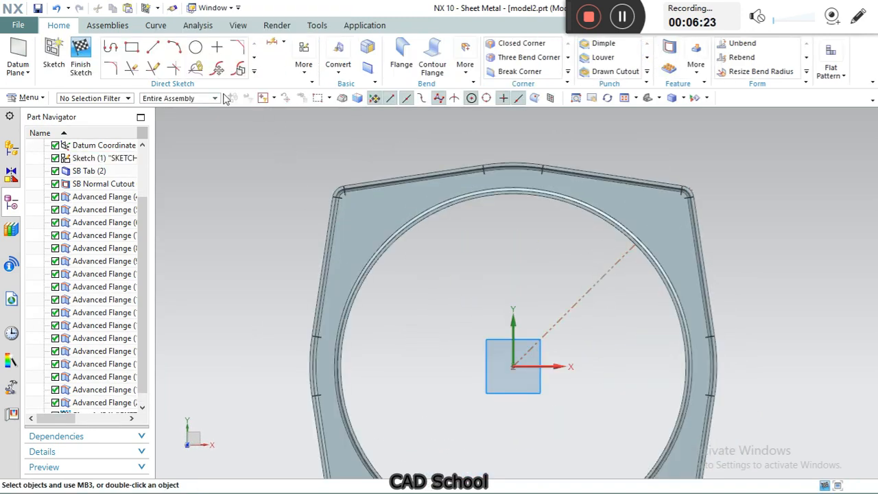
click(253, 72)
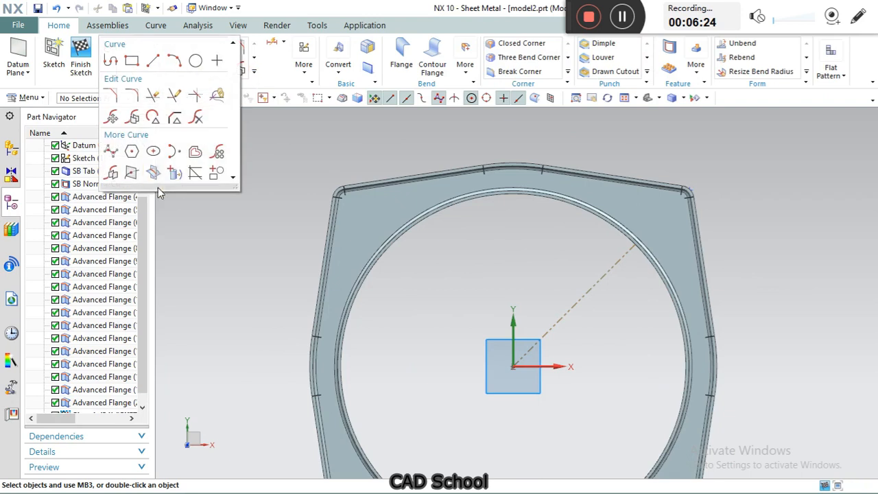
click(195, 152)
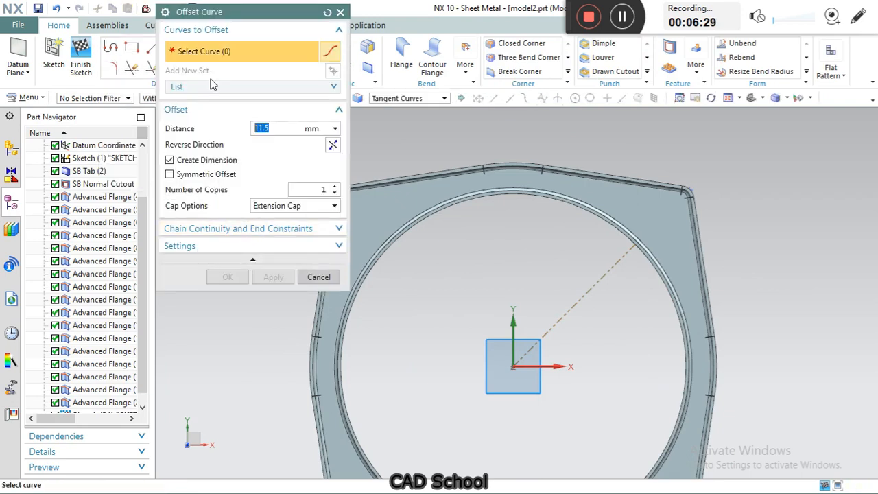
click(599, 278)
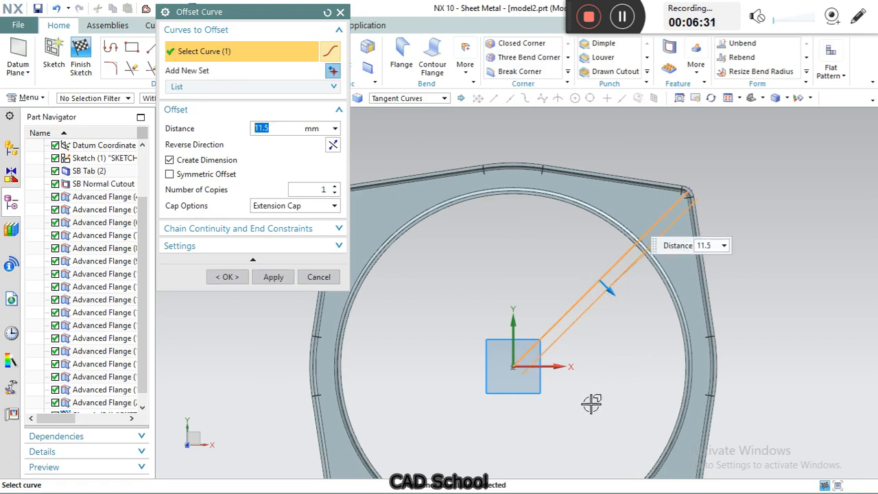
click(170, 174)
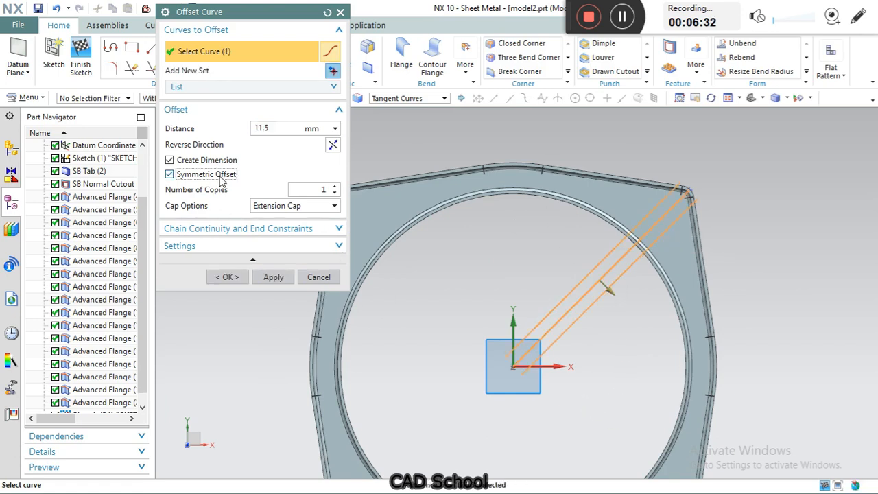
click(272, 277)
Step: Offset the plate's tangent outer edge loop 6.5 mm inward, with symmetric offset turned off
scroll(528, 267, down, 2)
scroll(532, 233, up, 4)
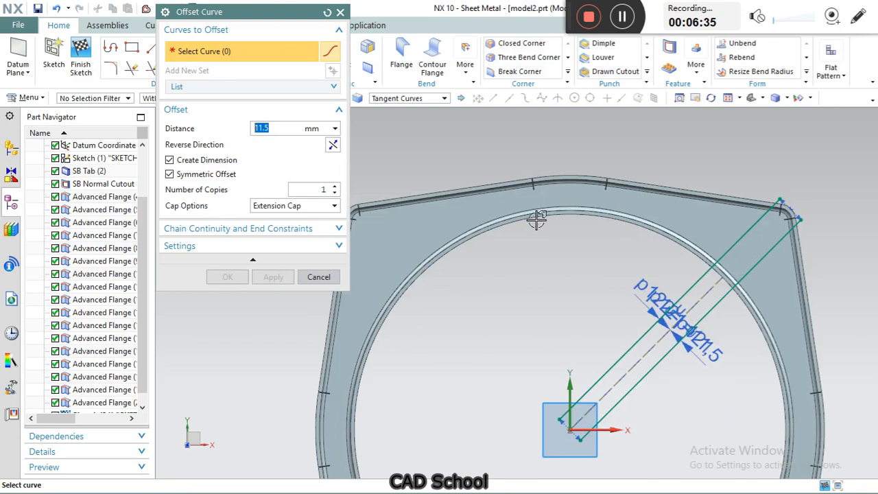
scroll(545, 205, up, 2)
scroll(527, 309, down, 3)
middle_drag(528, 309, 584, 318)
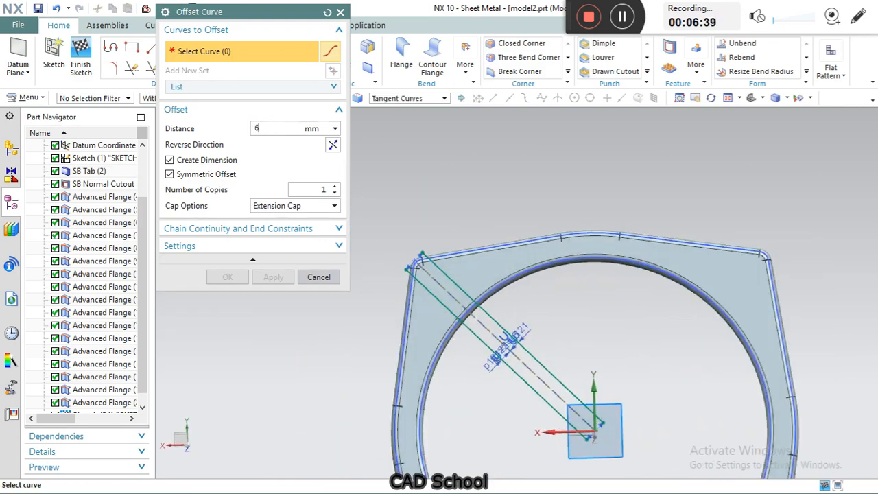
scroll(480, 237, up, 3)
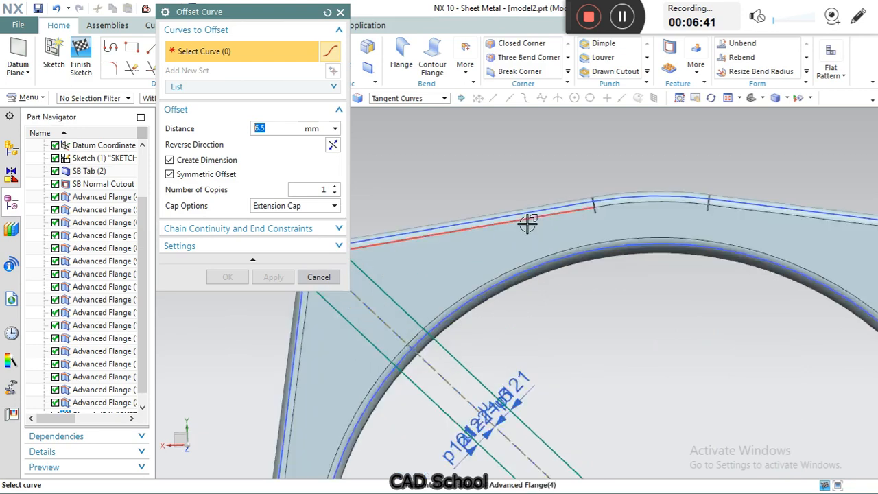
click(533, 199)
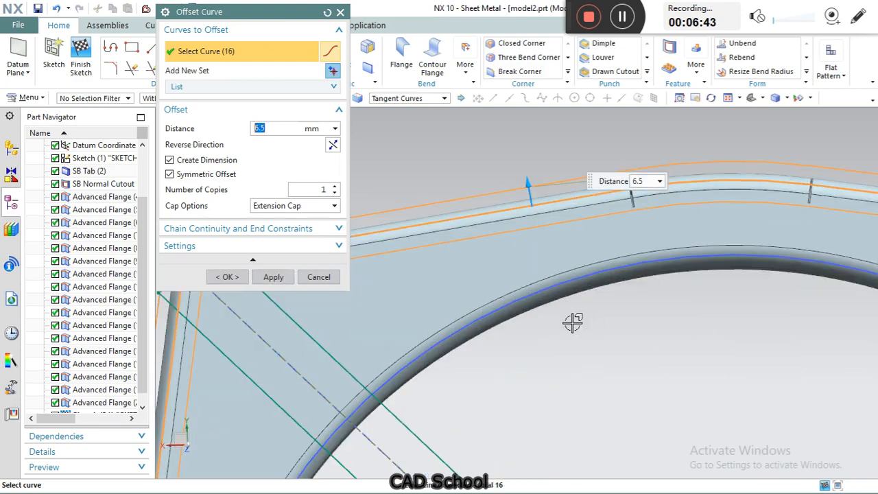
click(225, 175)
click(332, 146)
scroll(500, 230, down, 3)
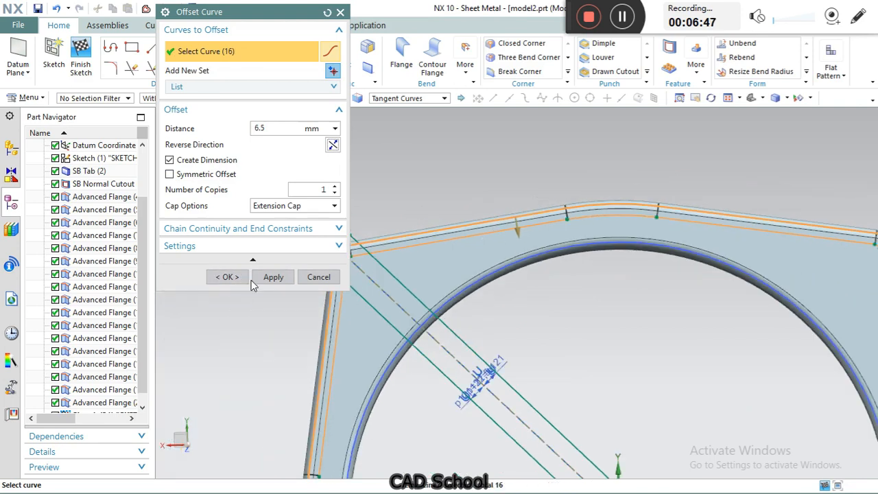
click(271, 278)
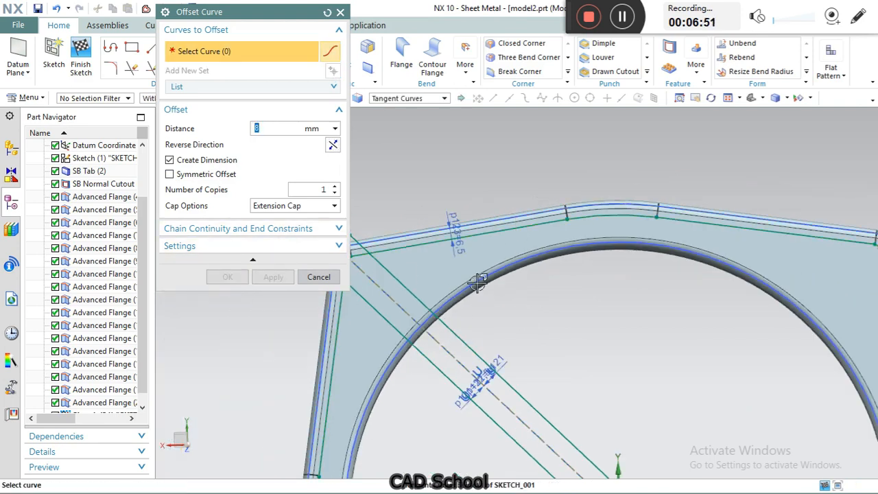
Step: Offset the circular cutout's edge 8 mm outward onto the plate face and finish offsetting
click(519, 264)
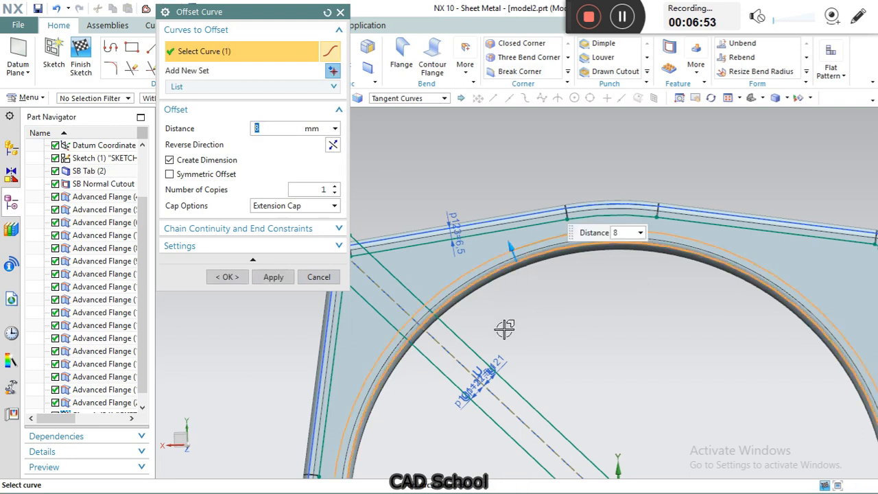
click(271, 279)
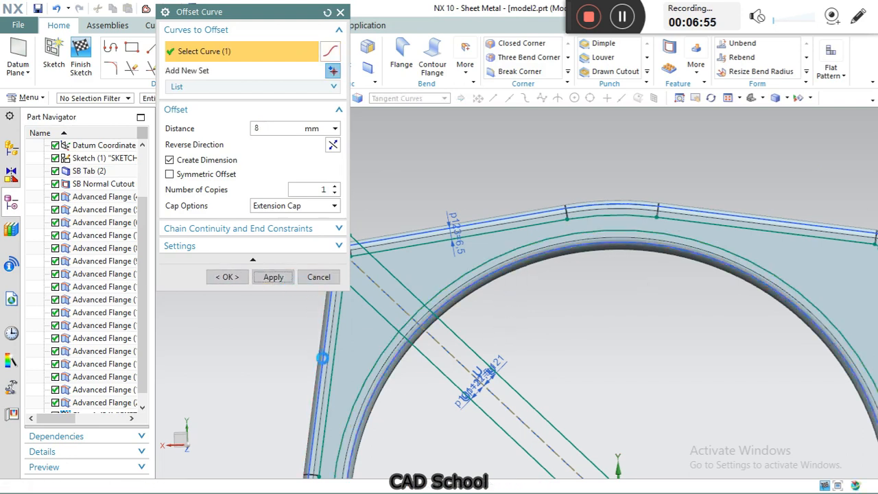
click(323, 284)
Step: Mirror the two lines beside the diagonal reference line about the sketch's Y axis
scroll(506, 214, down, 3)
mouse_move(604, 308)
middle_down()
mouse_move(474, 295)
mouse_move(488, 303)
middle_up()
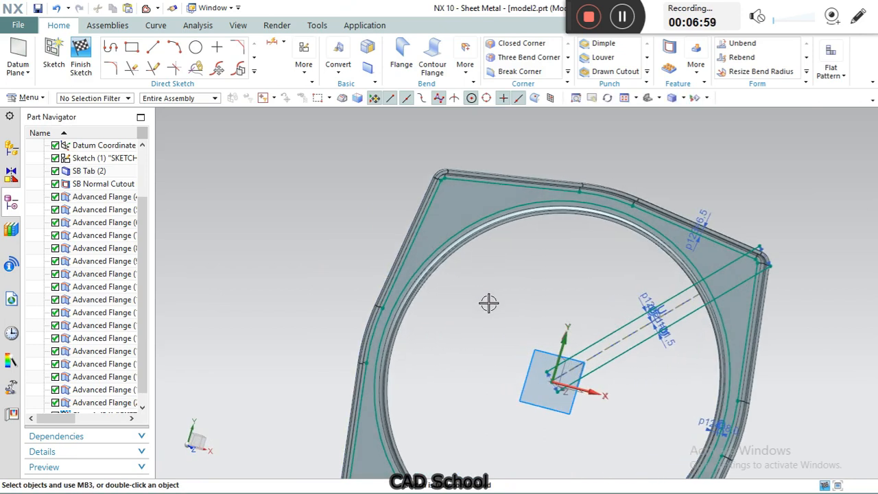
key(F8)
scroll(697, 230, up, 3)
scroll(627, 196, down, 3)
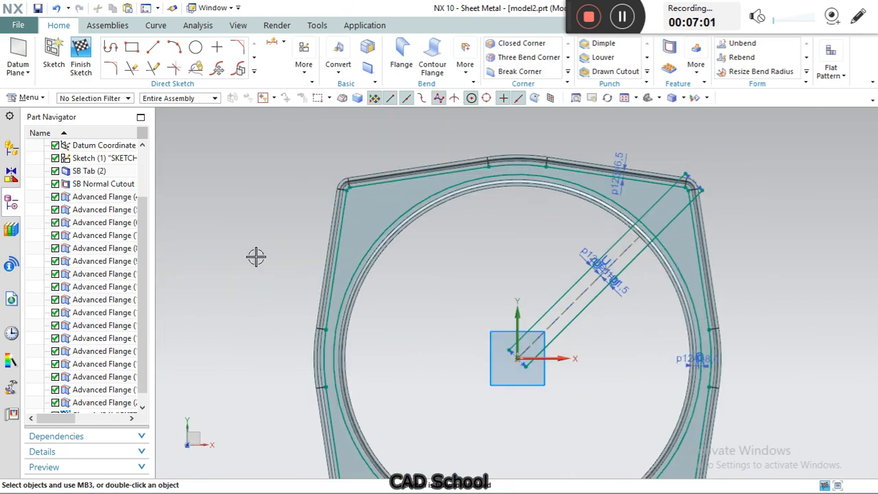
click(254, 73)
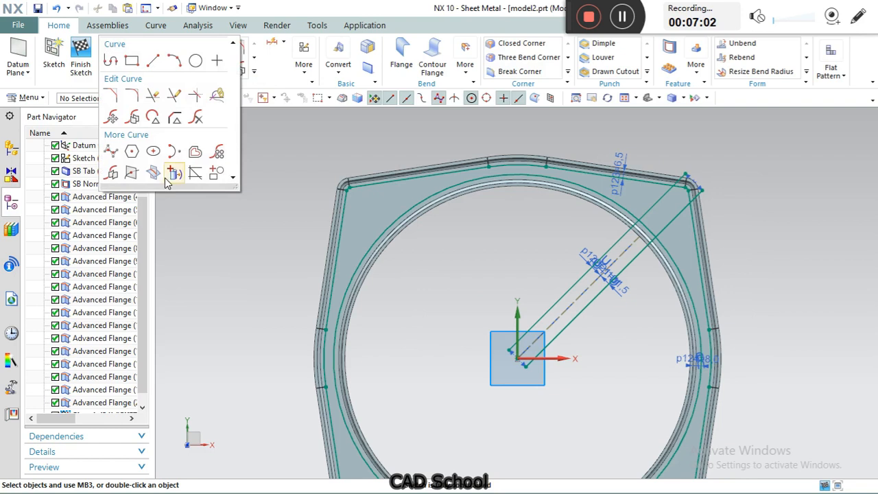
click(114, 173)
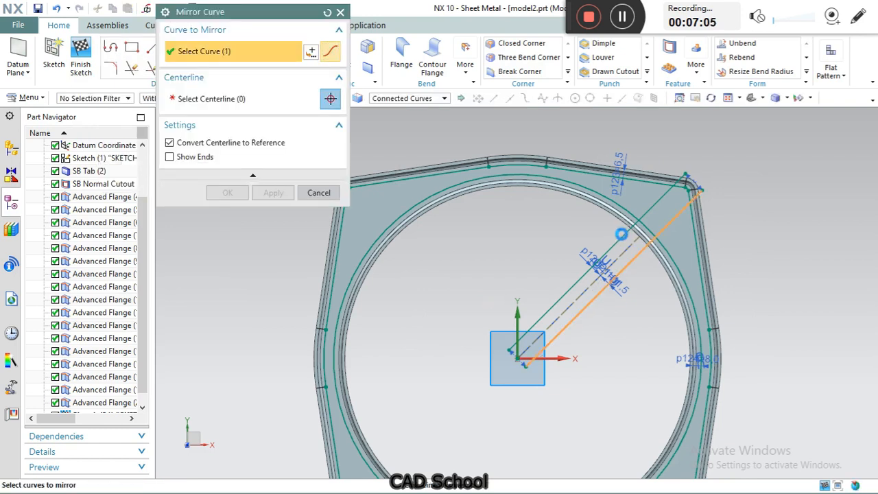
click(279, 94)
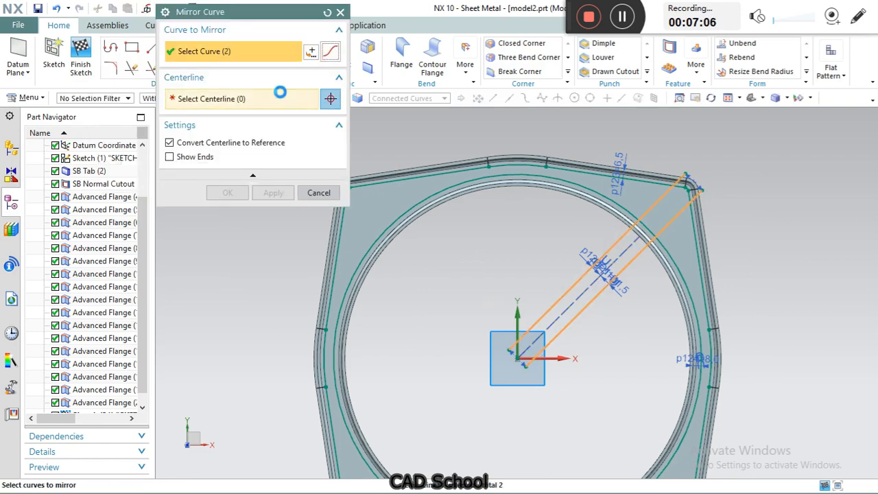
click(517, 316)
click(272, 193)
Step: Mirror the upper-left pair of diagonal lines about the sketch's X axis and finish mirroring
click(465, 312)
middle_click(357, 275)
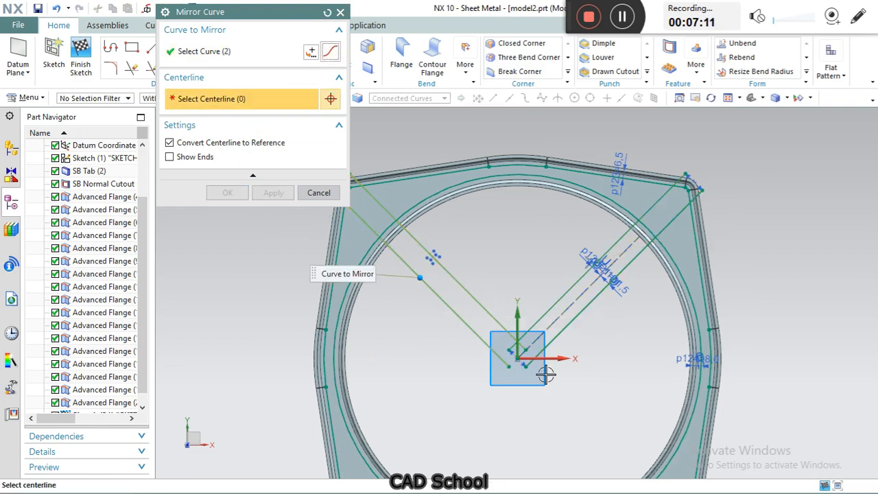
middle_click(467, 241)
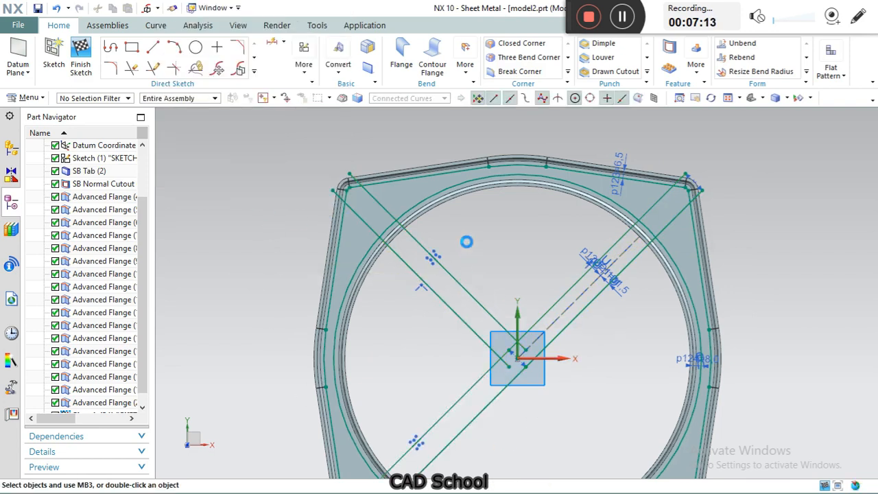
Step: Use Quick Trim to remove the offset circle's section between the two upper-left diagonal lines
scroll(506, 237, down, 2)
scroll(505, 247, up, 5)
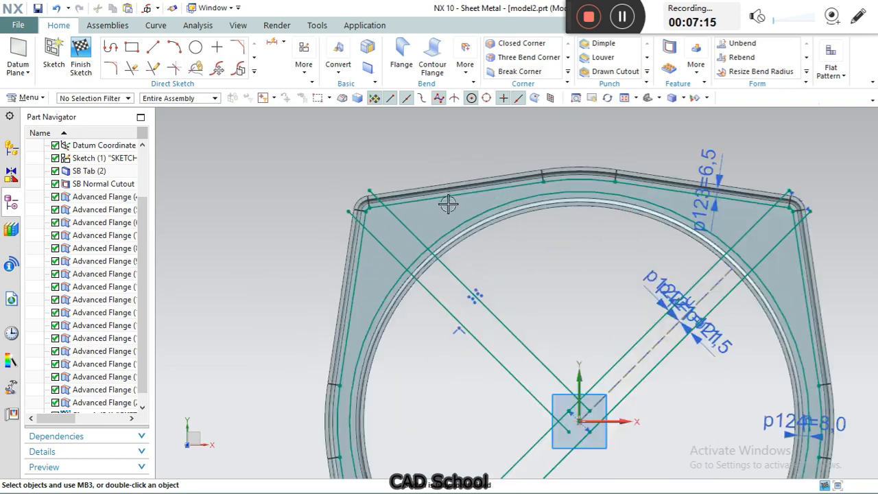
scroll(505, 260, down, 3)
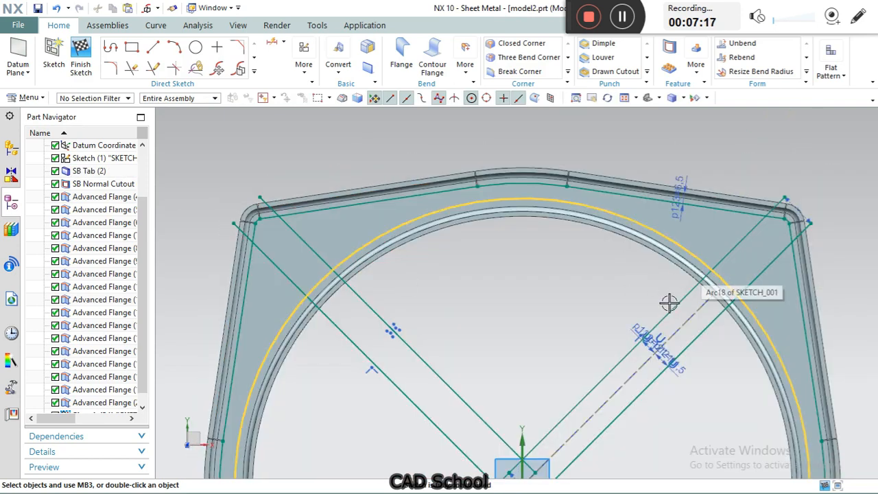
scroll(759, 252, down, 1)
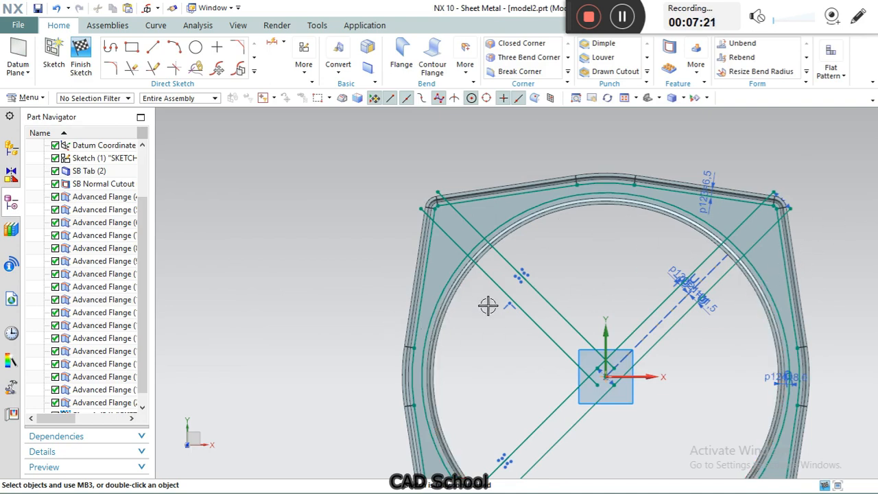
scroll(483, 241, up, 3)
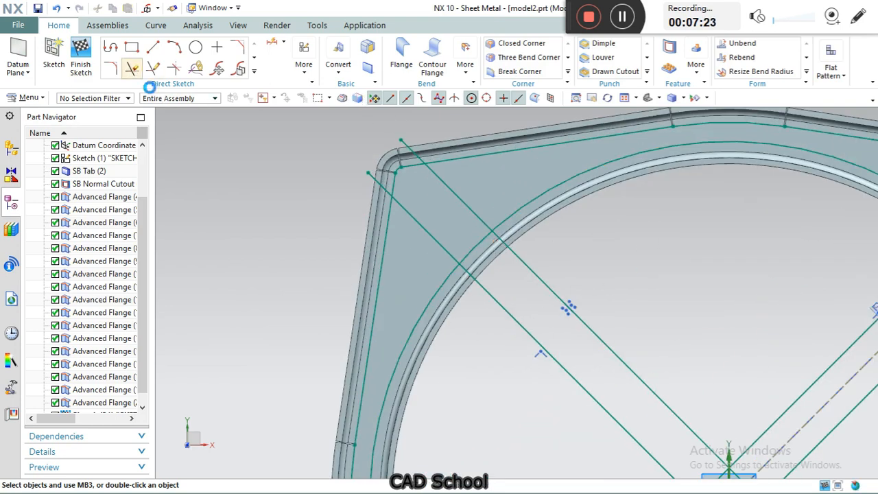
scroll(458, 211, down, 3)
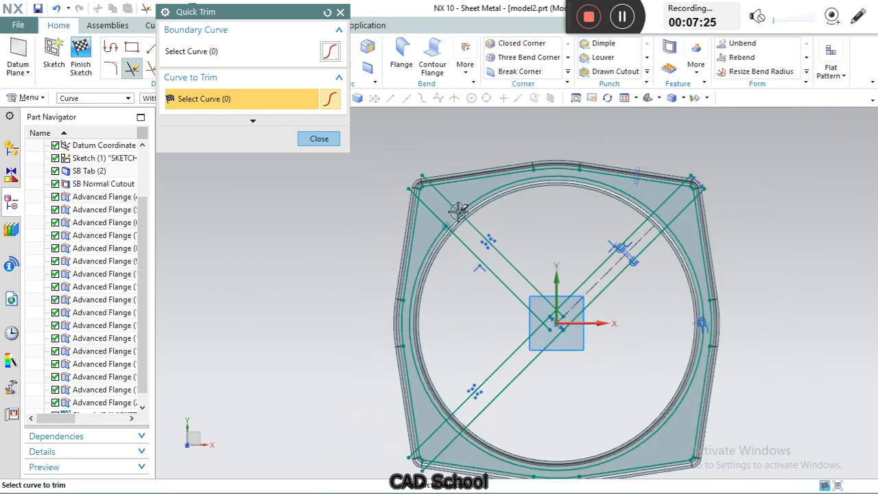
Step: Try to trim the offset circle's sections between the lower-left and upper-right pairs of diagonal lines
scroll(447, 439, up, 4)
click(459, 406)
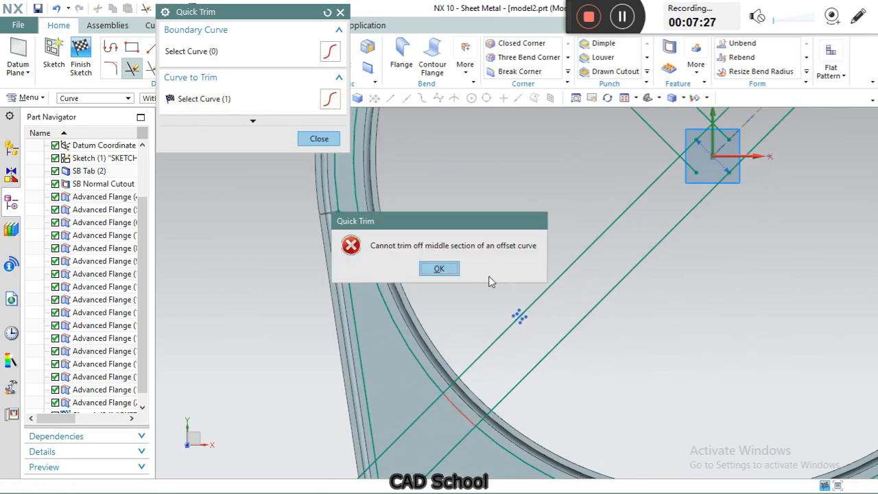
click(446, 270)
scroll(454, 278, down, 4)
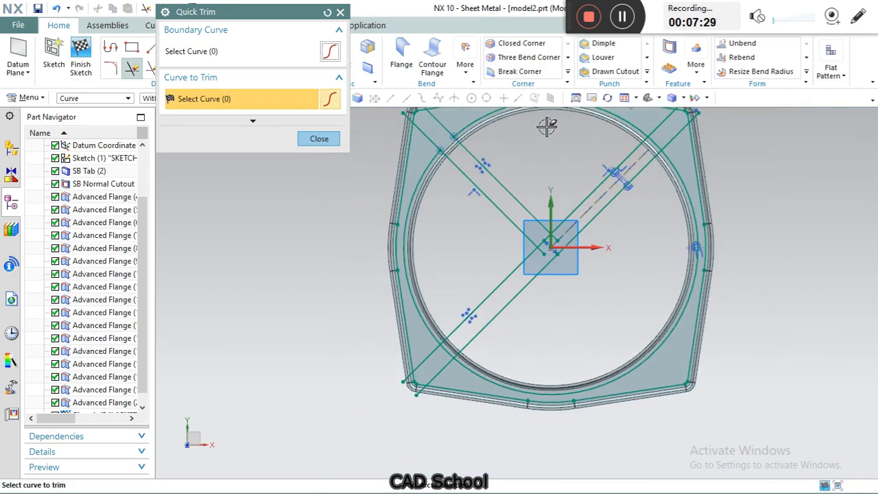
scroll(588, 324, up, 4)
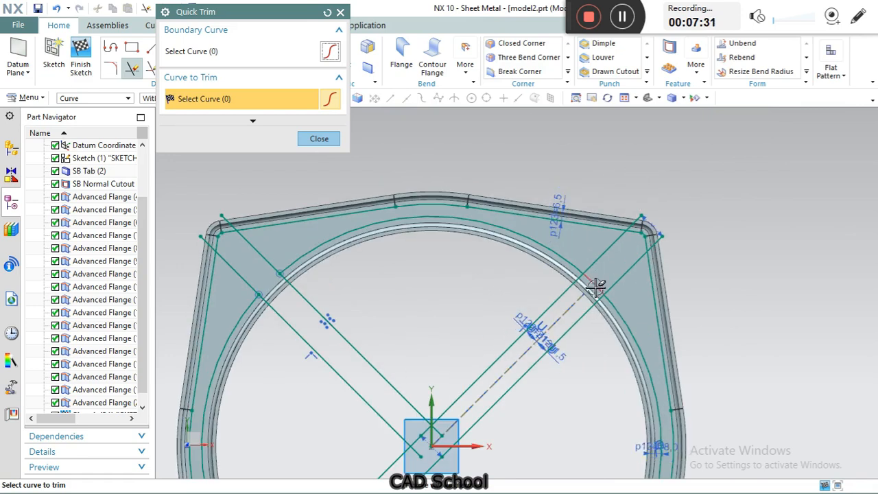
click(594, 281)
click(453, 268)
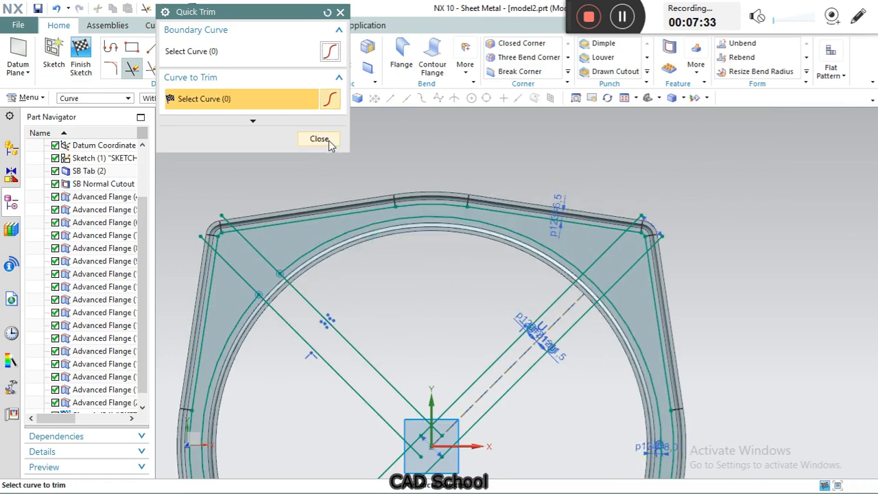
scroll(219, 241, up, 3)
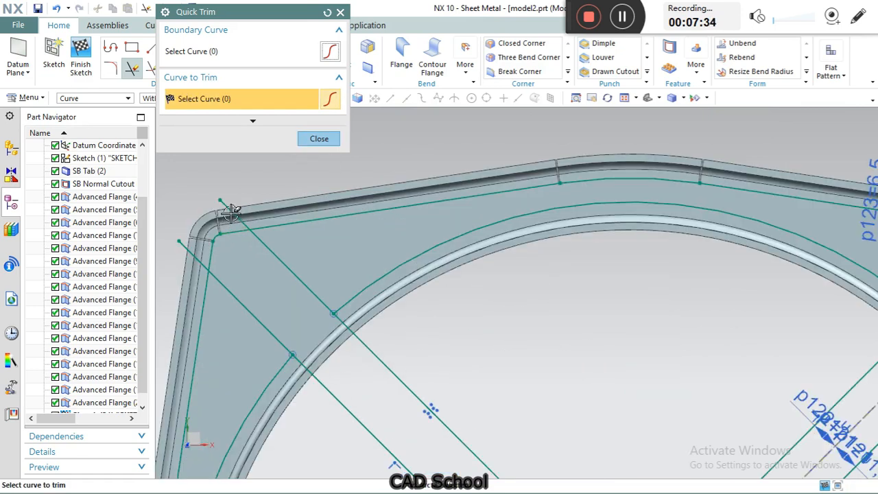
click(319, 139)
Step: Fillet the upper profile's left end with a 7 mm radius where the diagonal line meets the outer line and the offset circle
click(111, 68)
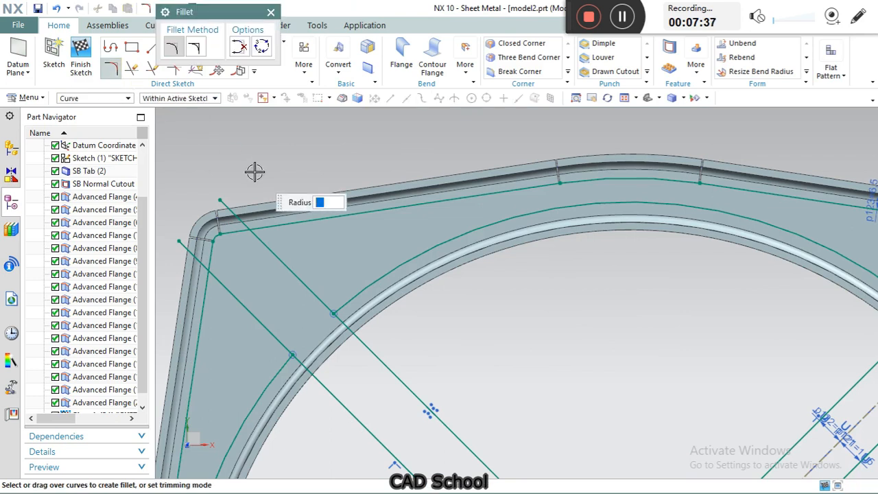
click(277, 255)
click(268, 227)
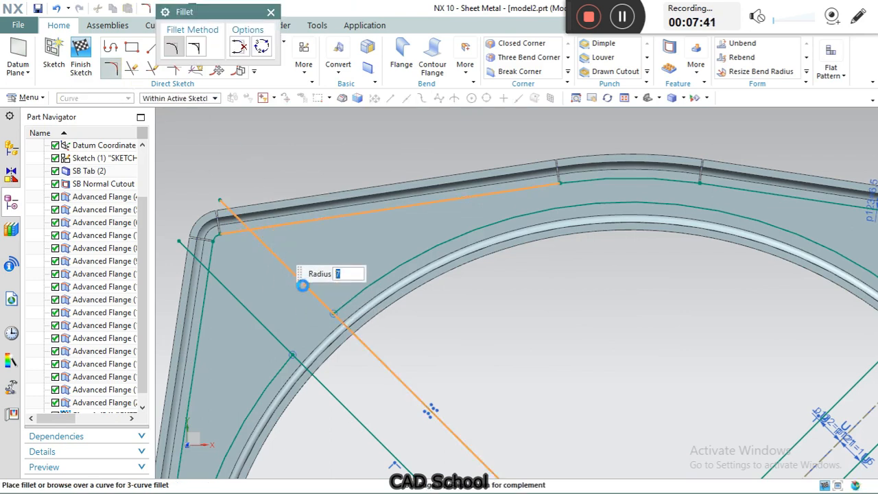
click(298, 280)
click(343, 323)
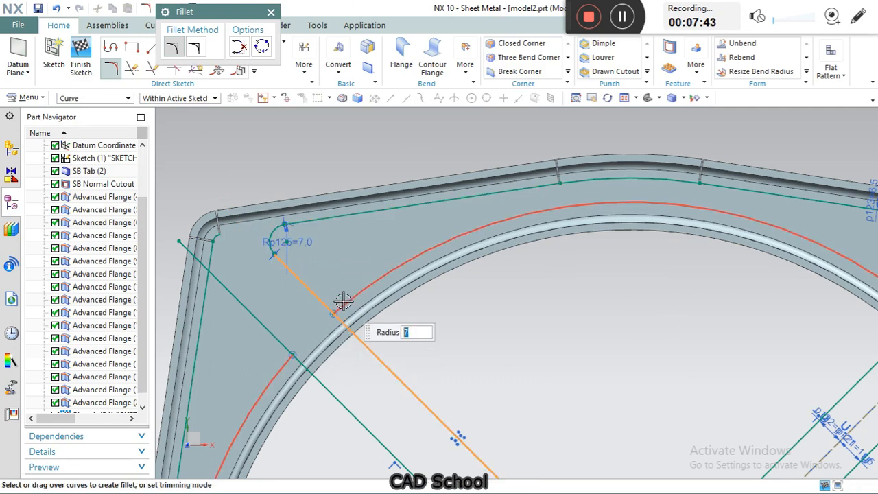
click(339, 299)
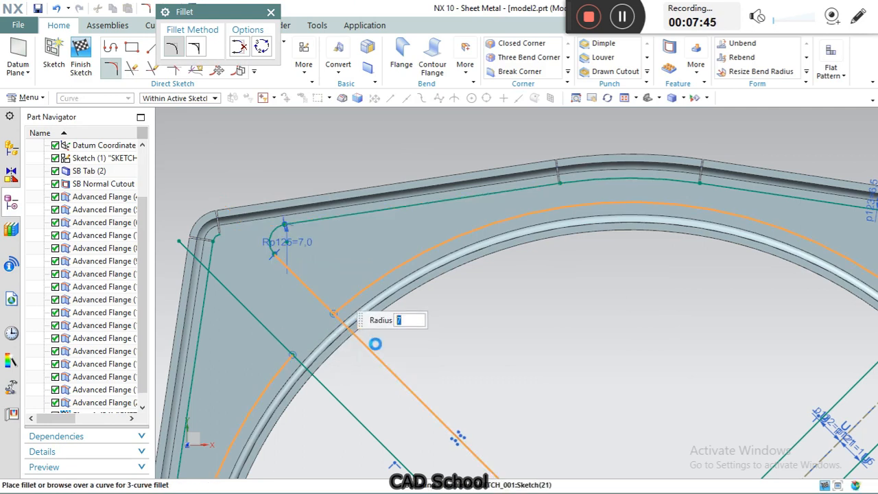
Step: Fillet the upper profile's right end with a 7 mm radius where the diagonal line meets the offset circle and the outer line
scroll(343, 284, down, 5)
scroll(464, 305, up, 3)
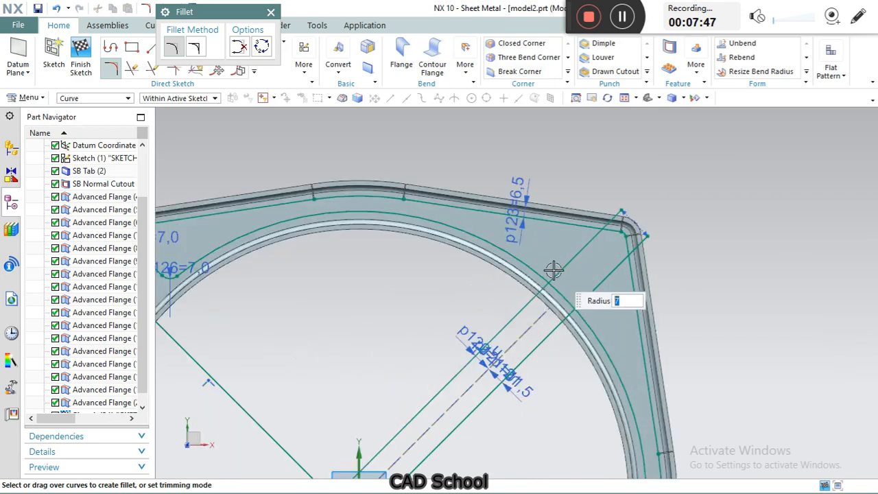
scroll(553, 270, up, 2)
click(529, 278)
click(569, 266)
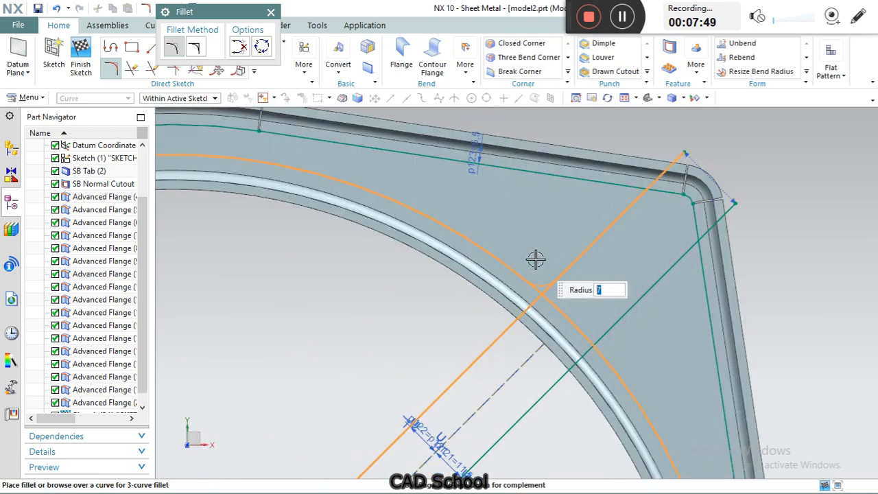
click(589, 278)
click(619, 218)
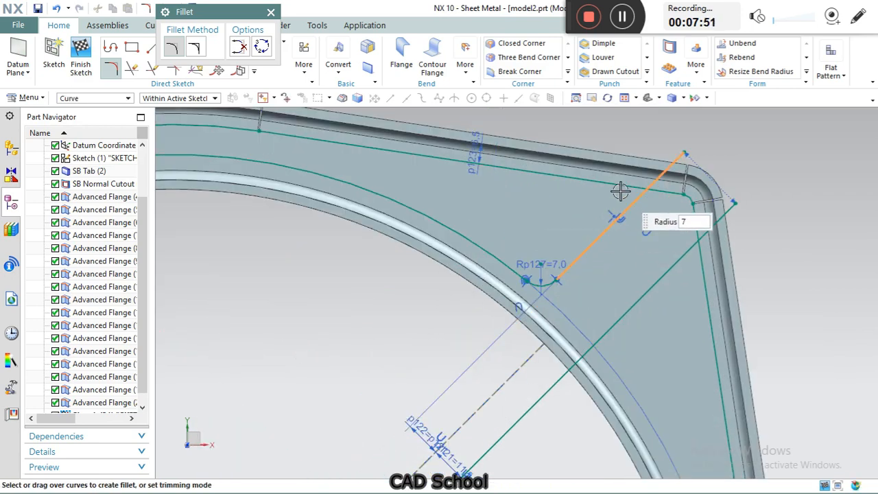
click(617, 186)
click(593, 199)
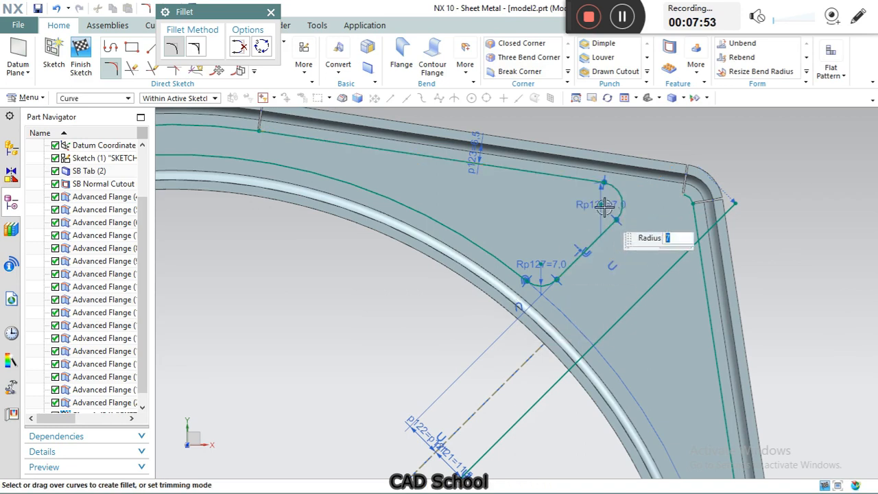
scroll(554, 254, down, 3)
scroll(424, 392, up, 3)
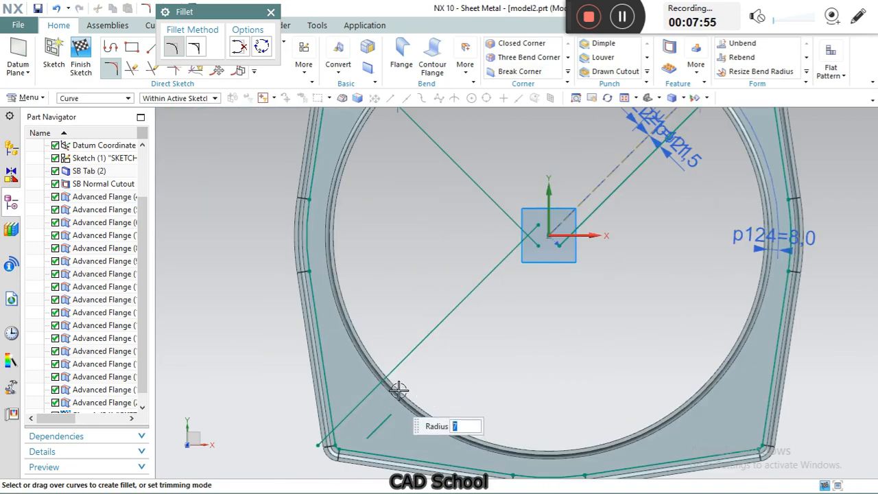
scroll(378, 185, down, 2)
scroll(366, 156, up, 3)
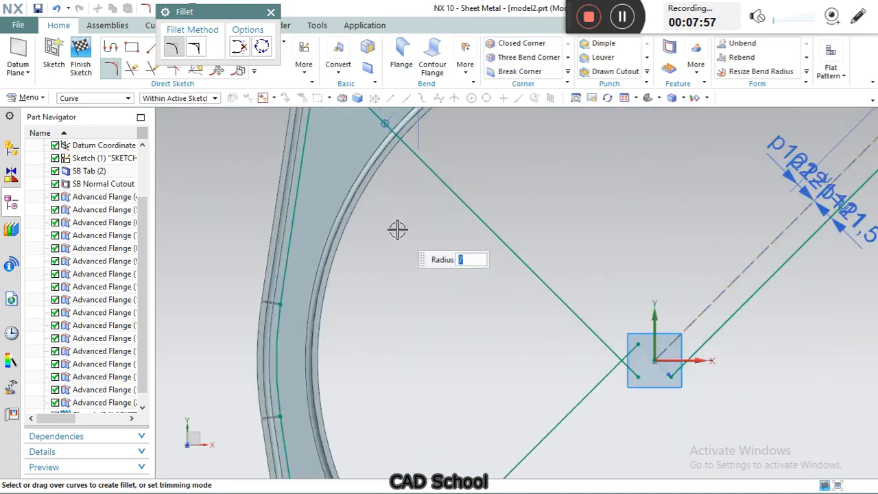
scroll(398, 229, down, 3)
scroll(418, 192, up, 2)
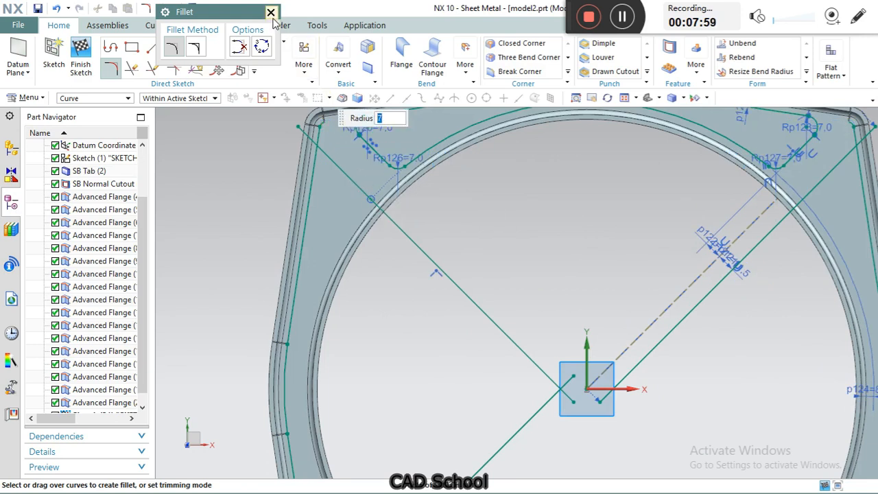
click(271, 13)
Step: Draw a circle centred on the sketch origin through the inner end of the upper-left fillet
scroll(503, 254, down, 1)
scroll(551, 288, down, 2)
scroll(637, 378, up, 2)
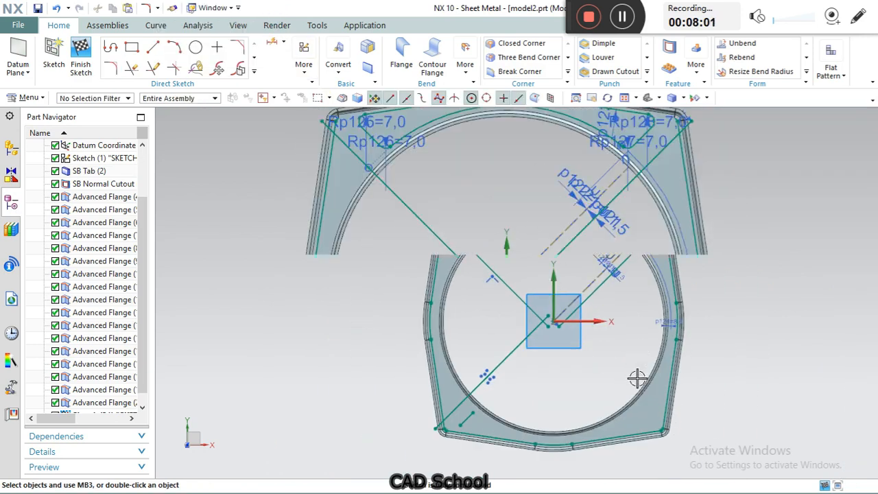
click(202, 49)
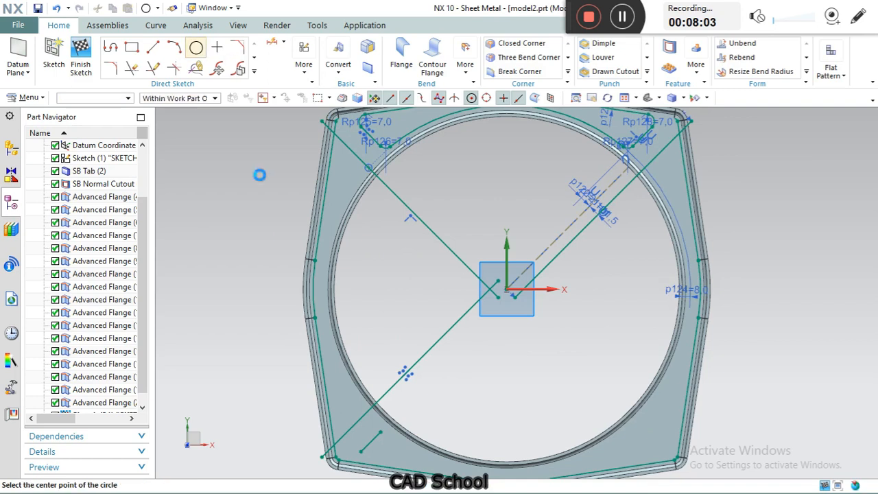
click(507, 290)
scroll(388, 133, up, 3)
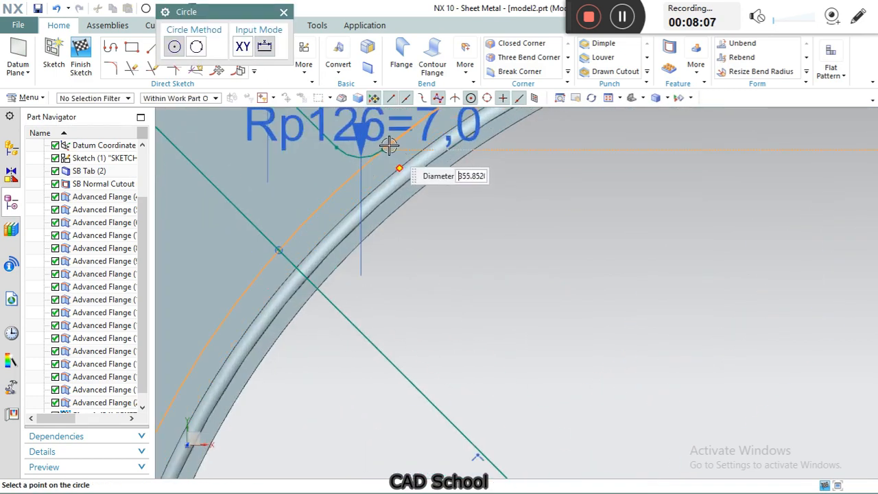
click(387, 149)
scroll(420, 249, down, 5)
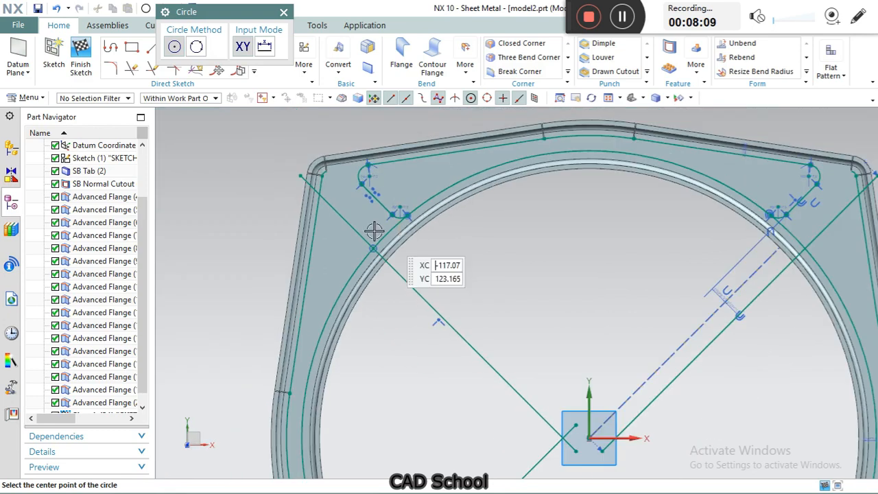
click(283, 13)
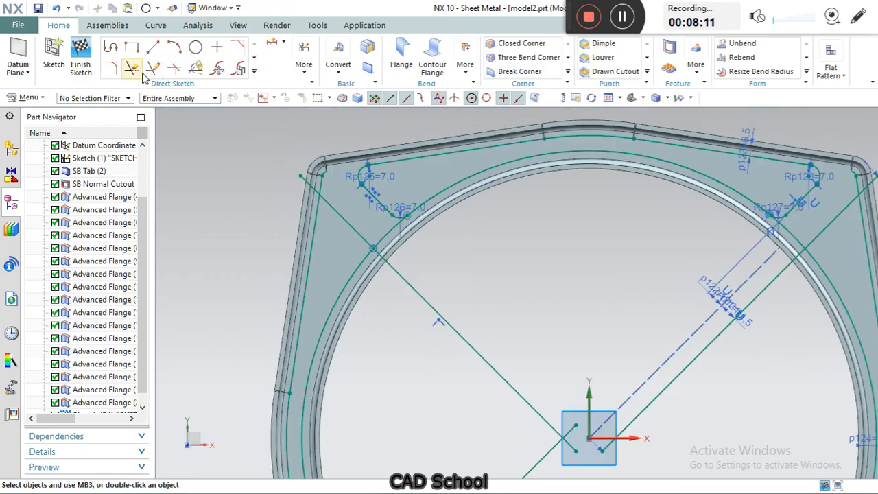
Step: Fillet the remaining upper-left diagonal line and the new circle with a 7 mm radius
scroll(380, 284, up, 2)
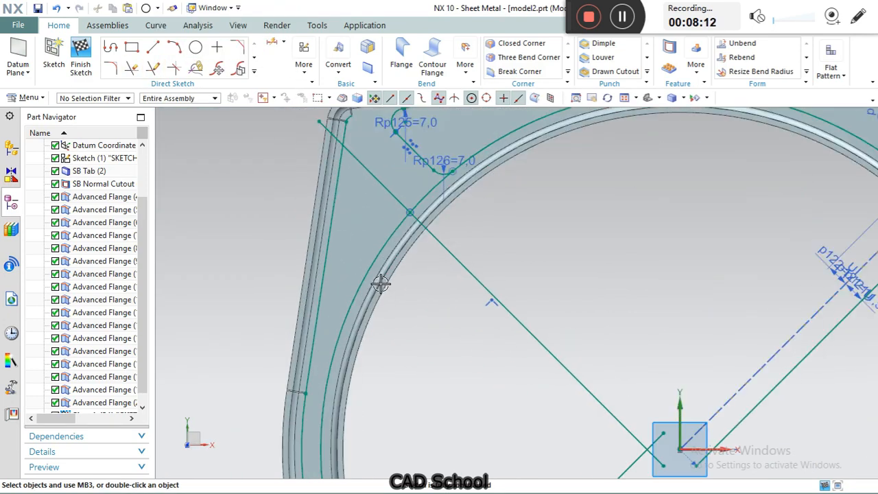
click(111, 69)
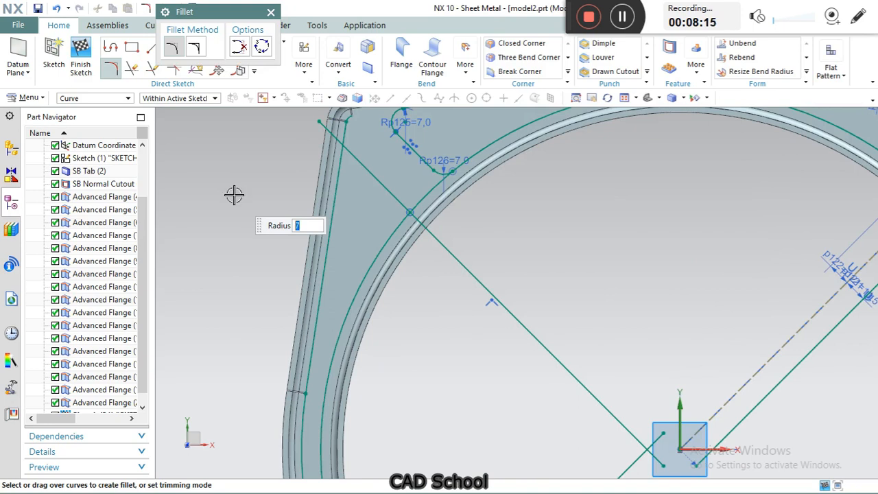
click(392, 197)
click(379, 256)
Step: Fillet the left profile's lower end with a 7 mm radius where the lower-left diagonal meets the circle and the outer line
scroll(413, 173, down, 4)
scroll(402, 374, up, 5)
click(418, 334)
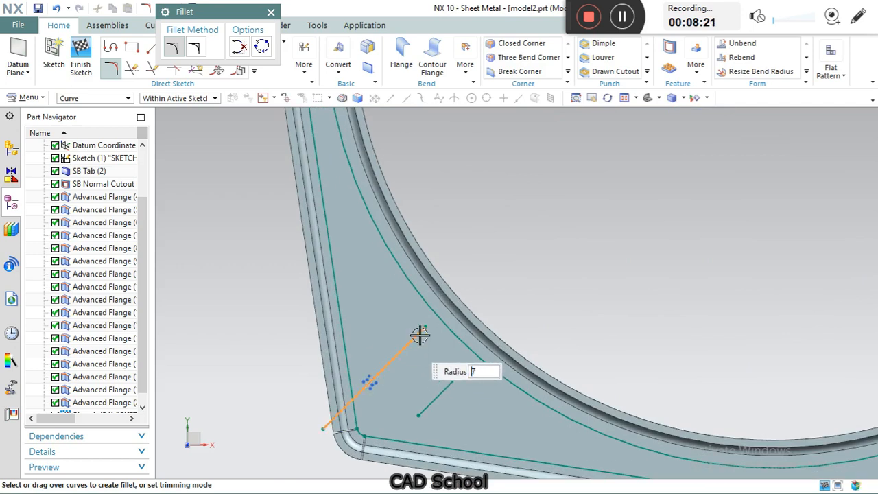
click(430, 304)
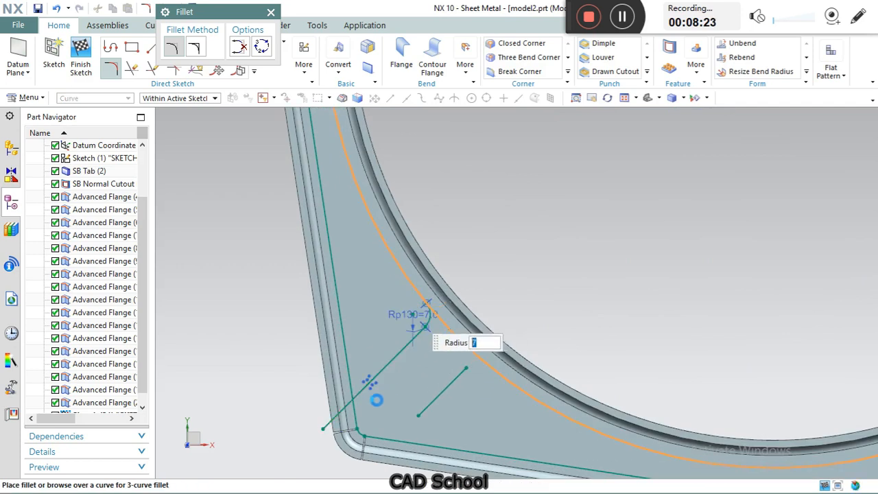
click(375, 370)
click(347, 361)
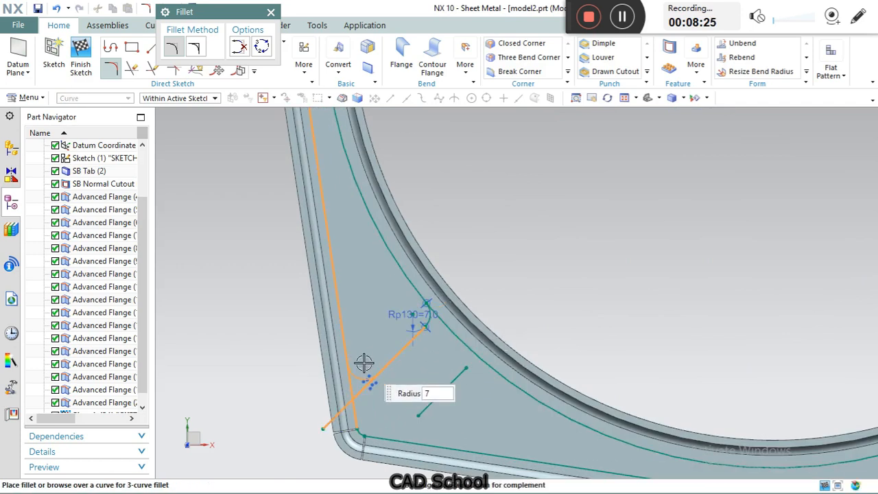
click(345, 441)
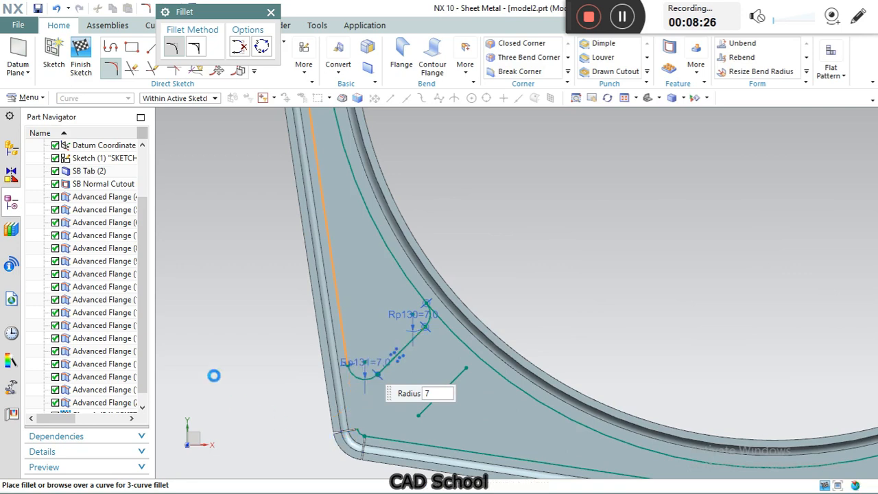
click(270, 13)
Step: Use Quick Trim to remove the circle's leftover sections between the upper profile and the left profile's upper fillet
click(133, 69)
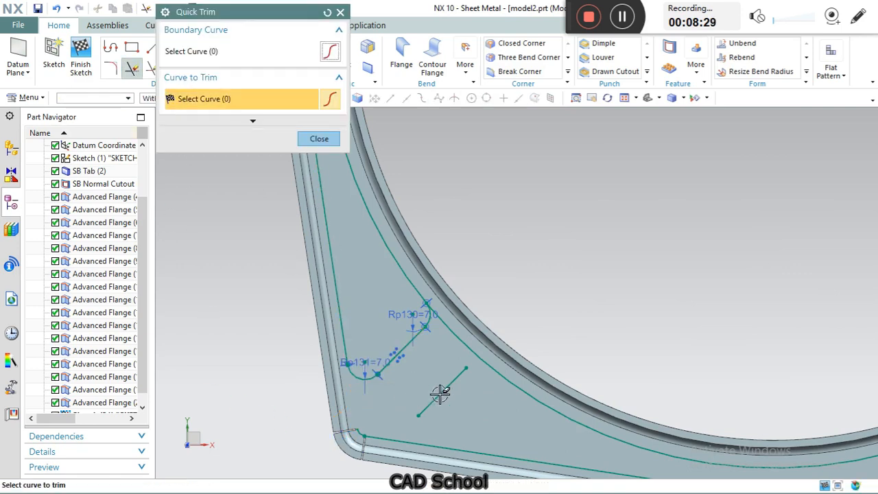
scroll(425, 390, down, 5)
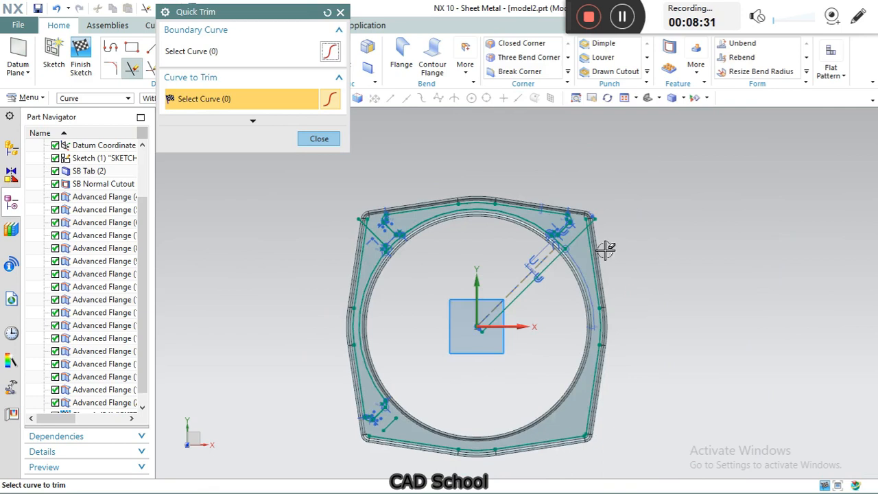
scroll(600, 274, up, 5)
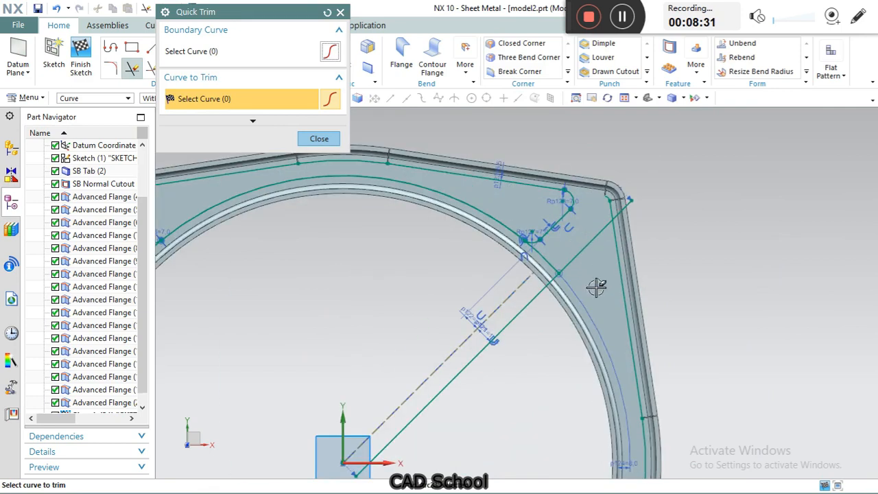
click(489, 214)
scroll(432, 329, down, 5)
scroll(402, 258, up, 8)
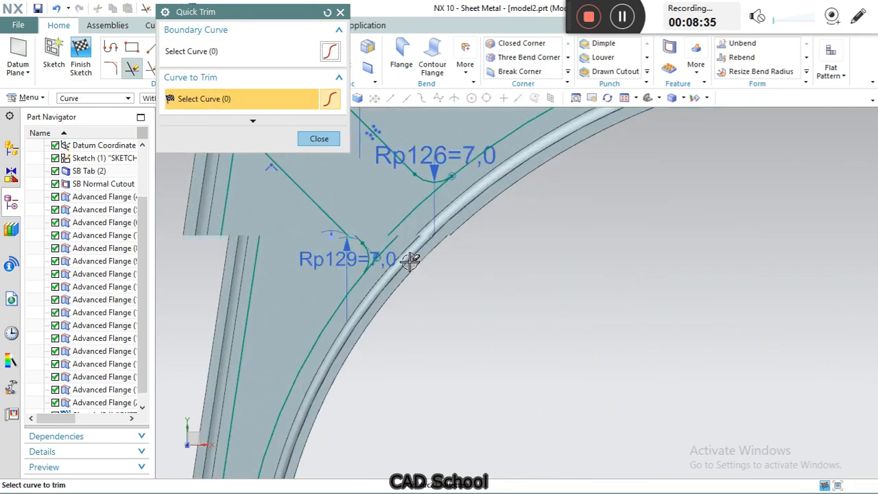
scroll(443, 215, up, 6)
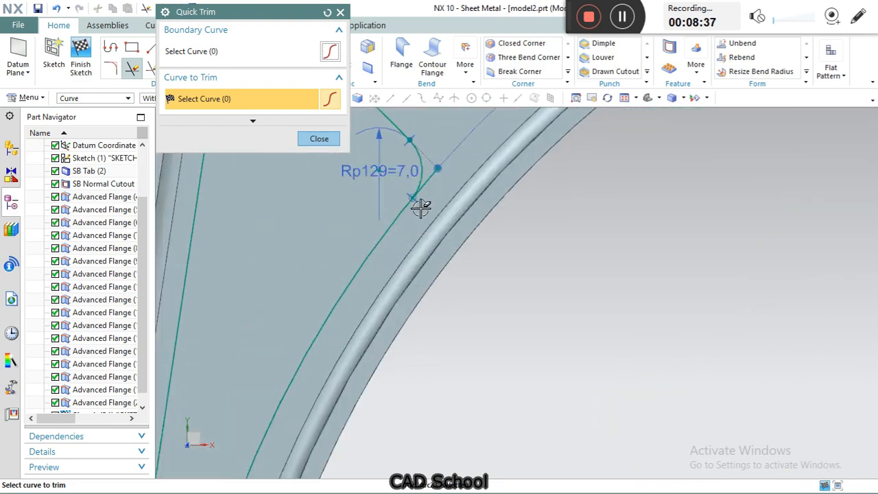
scroll(432, 145, down, 8)
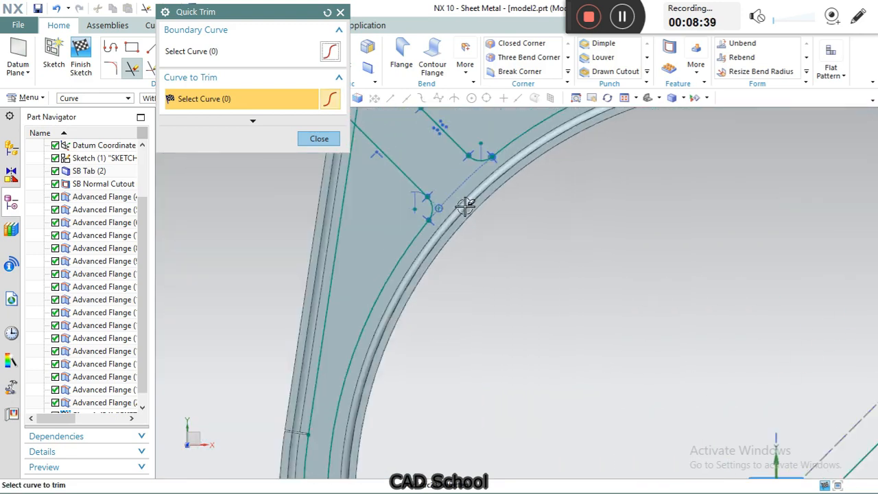
scroll(396, 192, up, 5)
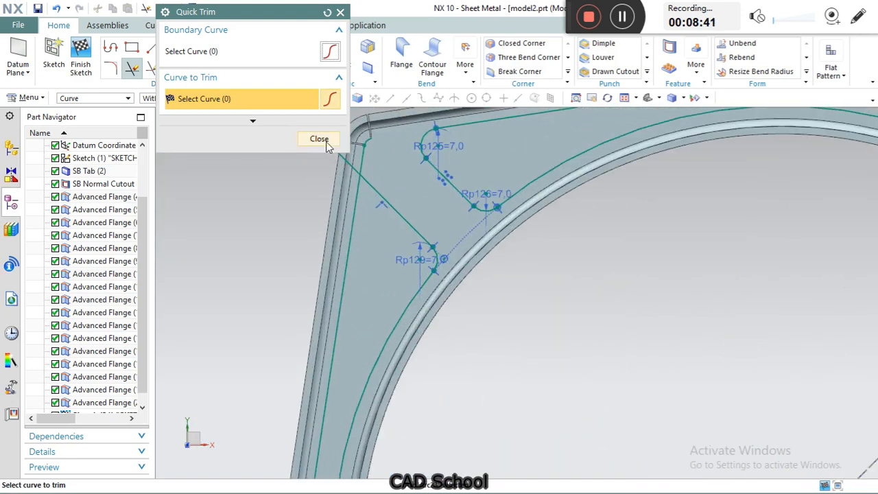
click(319, 140)
Step: Fillet the left profile's upper outer corner between the diagonal line and the outer line with a 7 mm radius
click(111, 69)
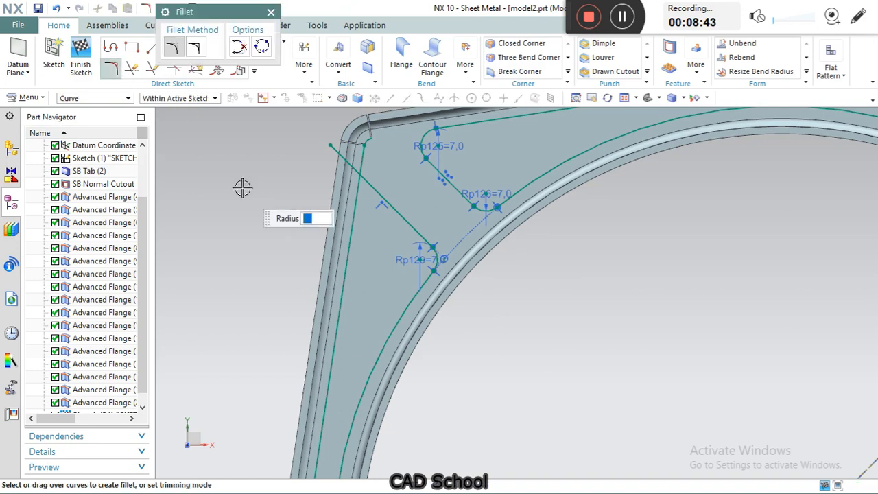
scroll(336, 177, up, 3)
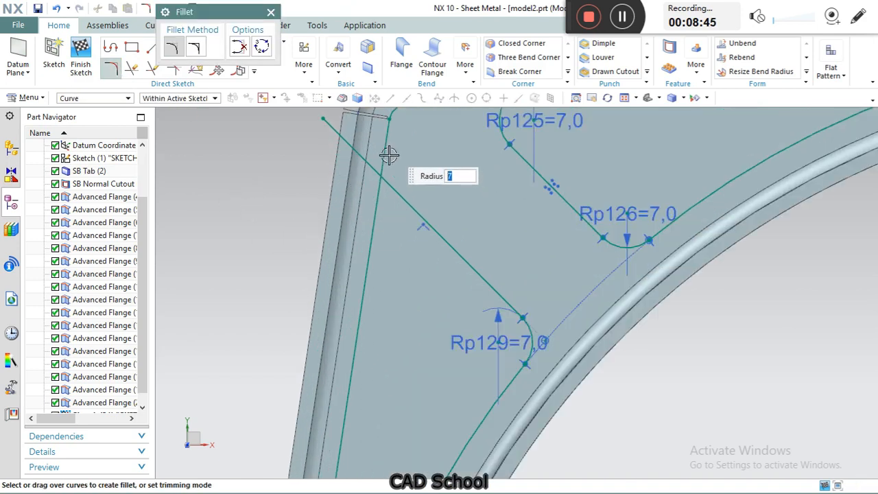
click(391, 200)
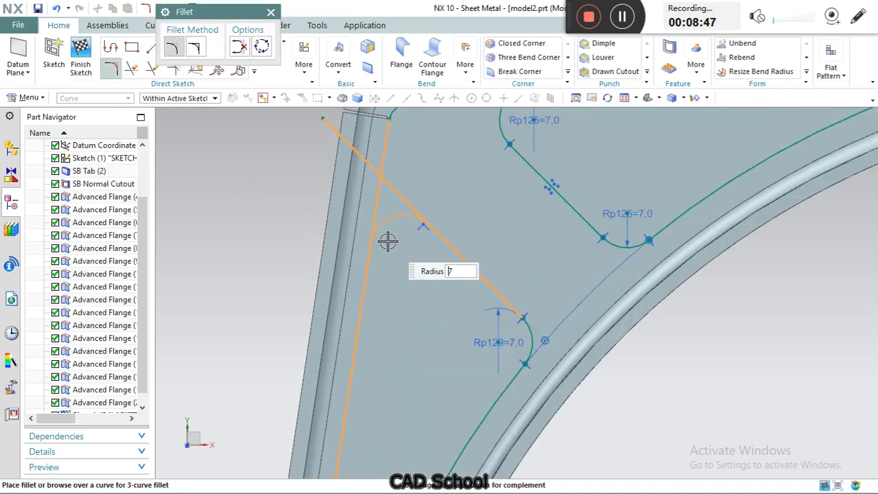
click(394, 268)
scroll(394, 174, down, 7)
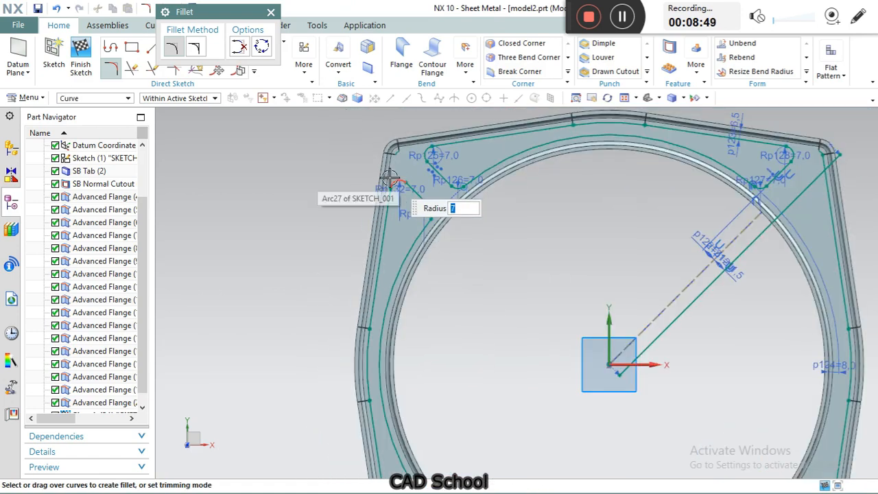
scroll(432, 329, up, 3)
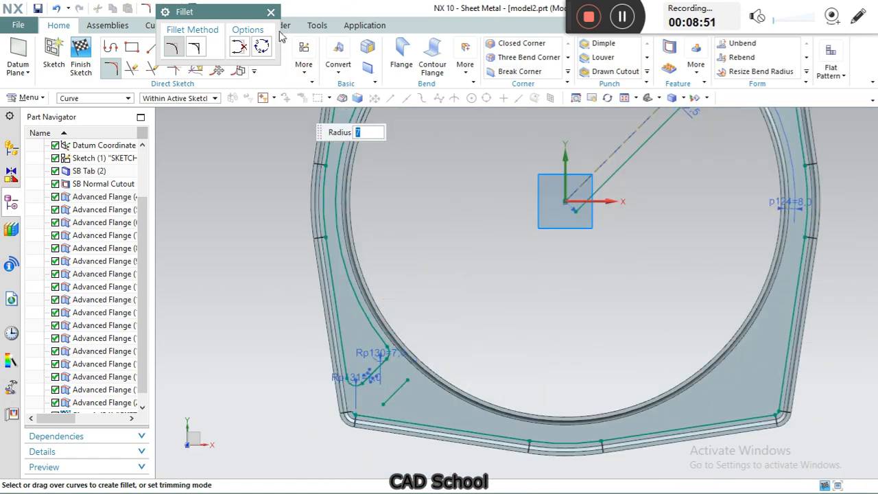
click(271, 11)
scroll(546, 281, down, 3)
scroll(617, 199, up, 2)
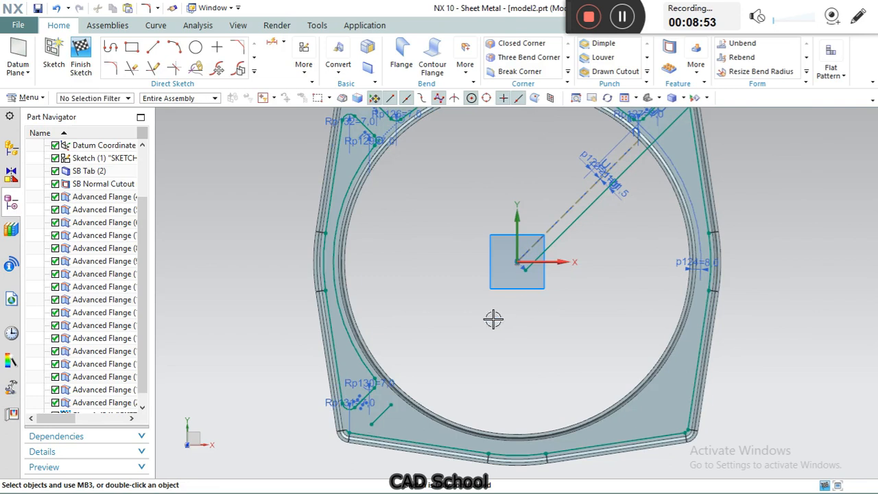
Step: Convert the short loose diagonal line beside the left profile's lower end to a reference line
scroll(454, 283, down, 1)
scroll(448, 360, up, 5)
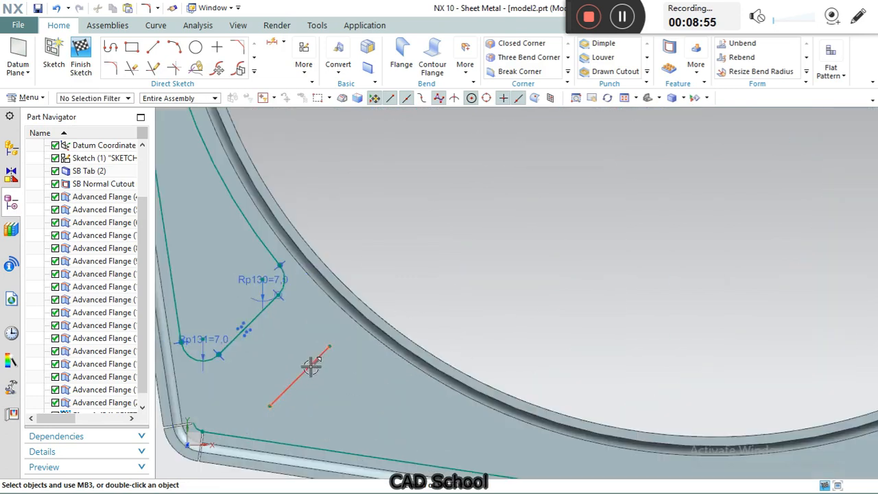
click(309, 365)
click(431, 317)
scroll(368, 340, down, 3)
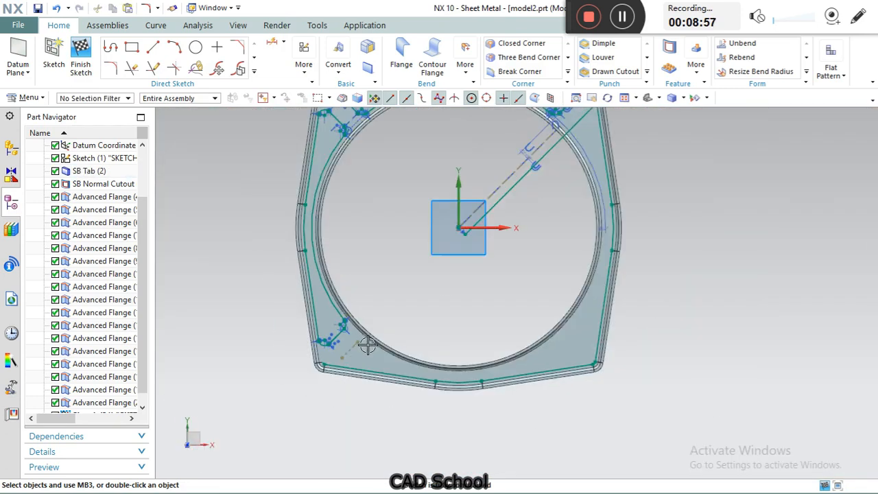
scroll(403, 384, up, 2)
scroll(404, 384, up, 1)
scroll(423, 411, down, 5)
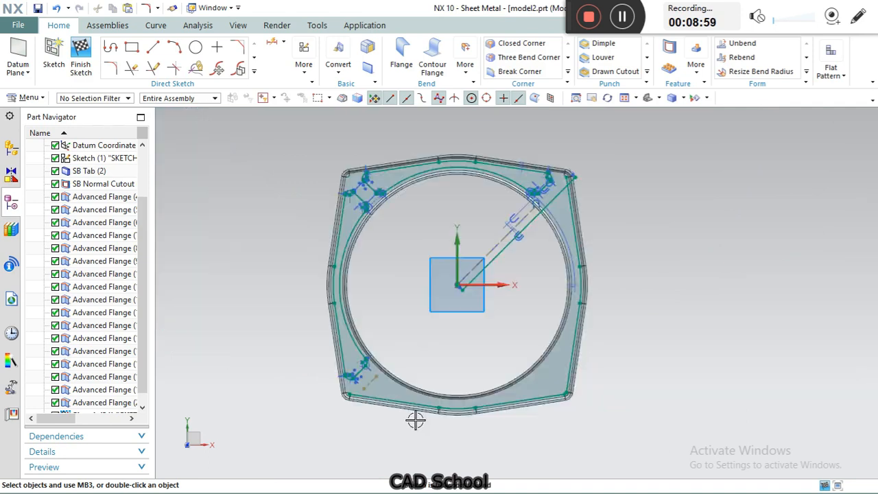
scroll(455, 298, up, 5)
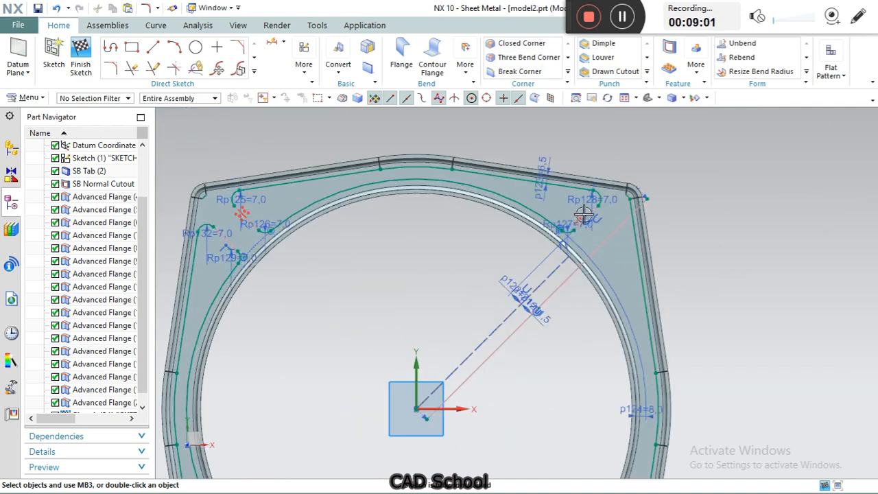
scroll(363, 315, down, 3)
scroll(363, 315, up, 2)
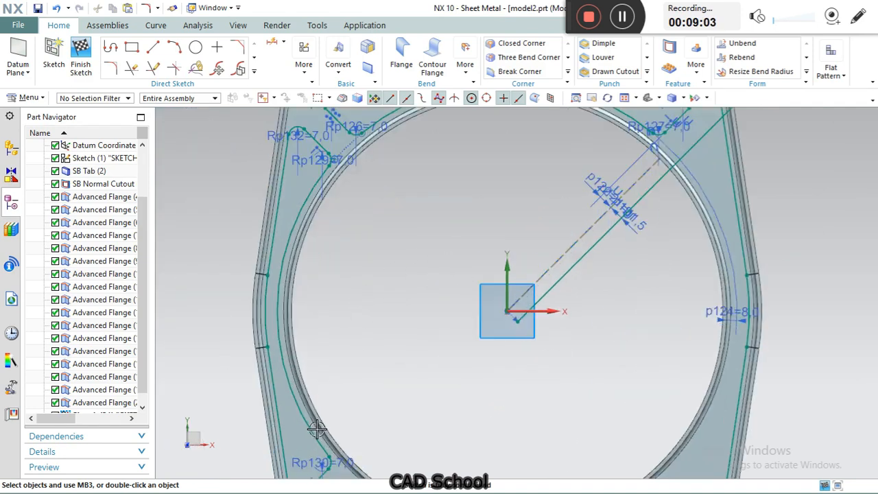
scroll(441, 256, down, 2)
scroll(358, 320, up, 1)
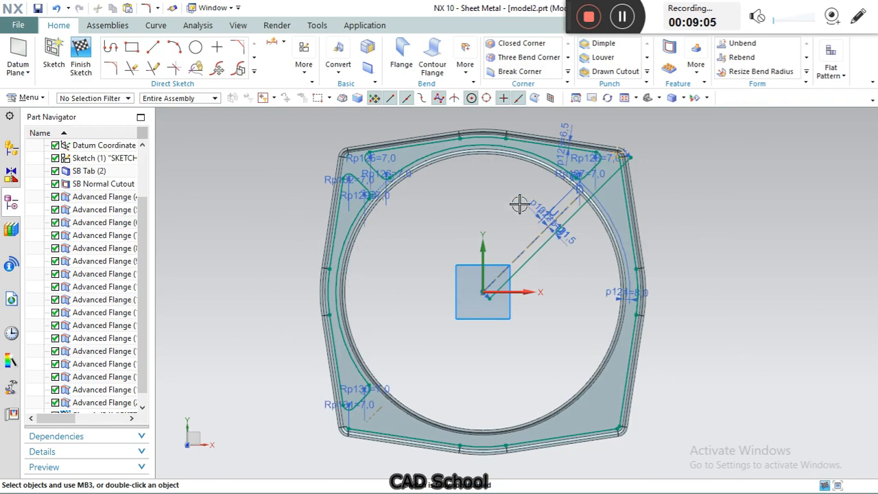
scroll(526, 439, up, 5)
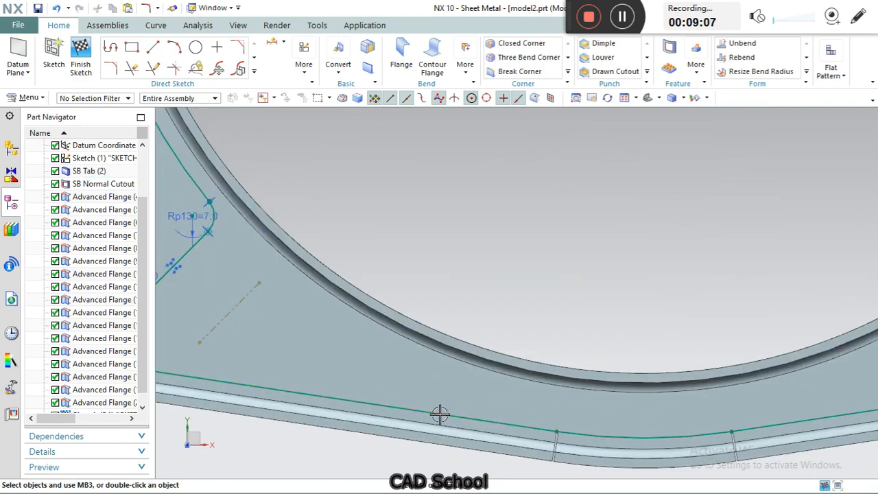
click(607, 439)
scroll(525, 347, down, 3)
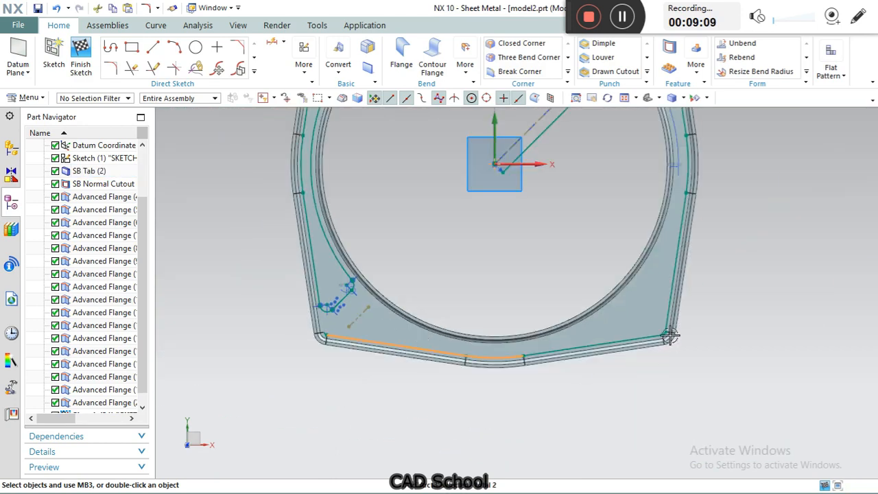
scroll(670, 335, up, 3)
scroll(741, 392, down, 3)
scroll(643, 337, up, 2)
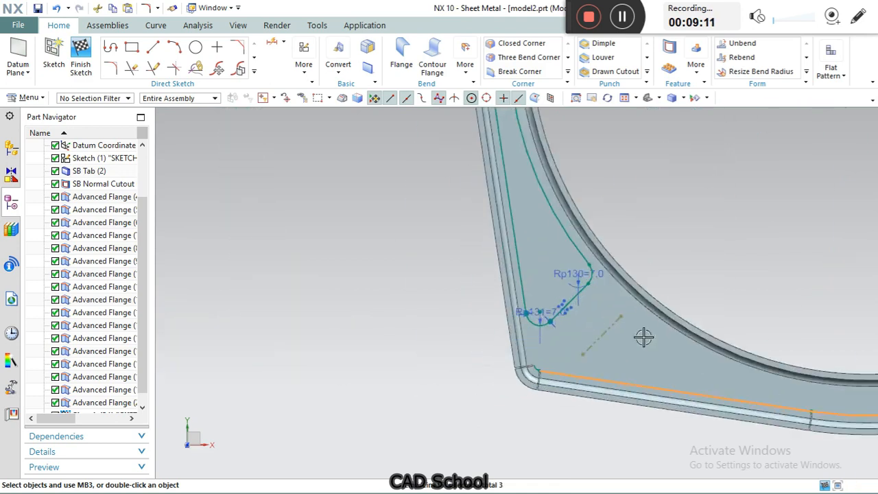
scroll(343, 412, up, 3)
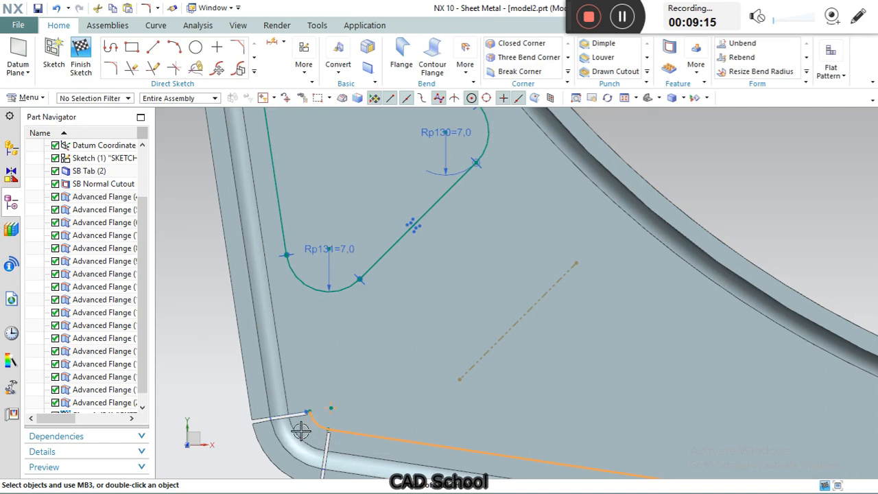
scroll(300, 428, down, 4)
scroll(562, 384, up, 4)
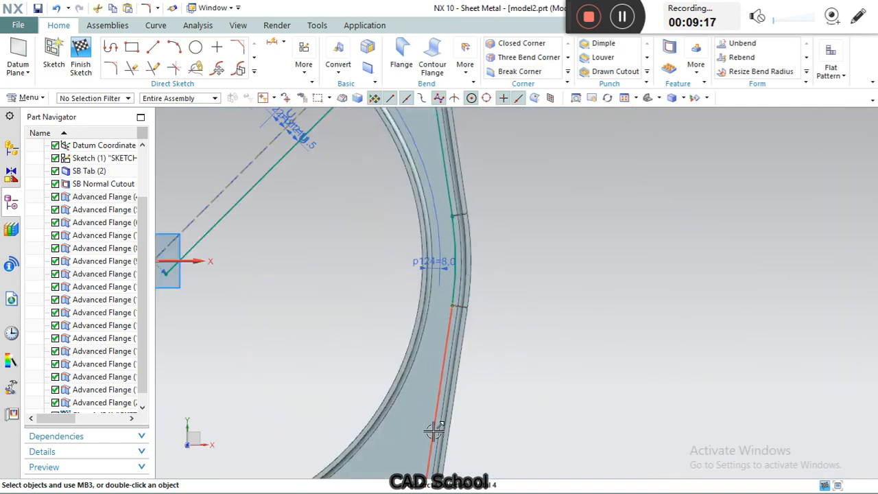
scroll(546, 333, down, 4)
scroll(523, 359, up, 5)
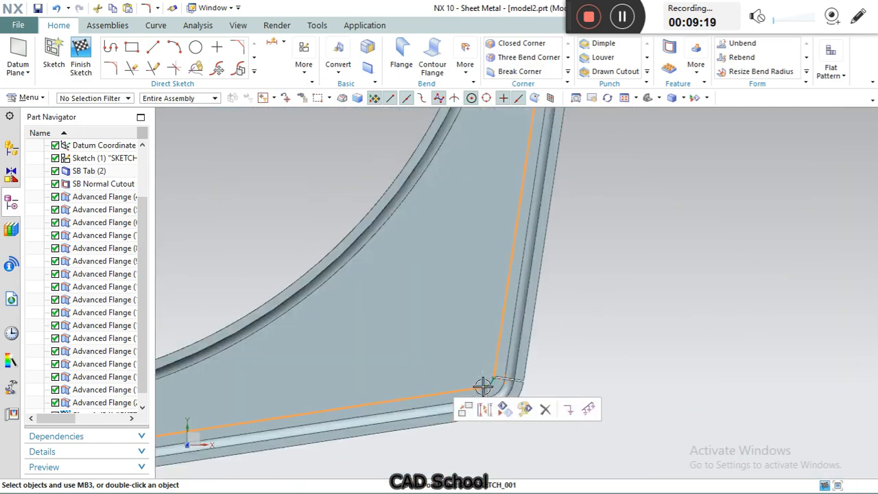
click(494, 386)
click(493, 377)
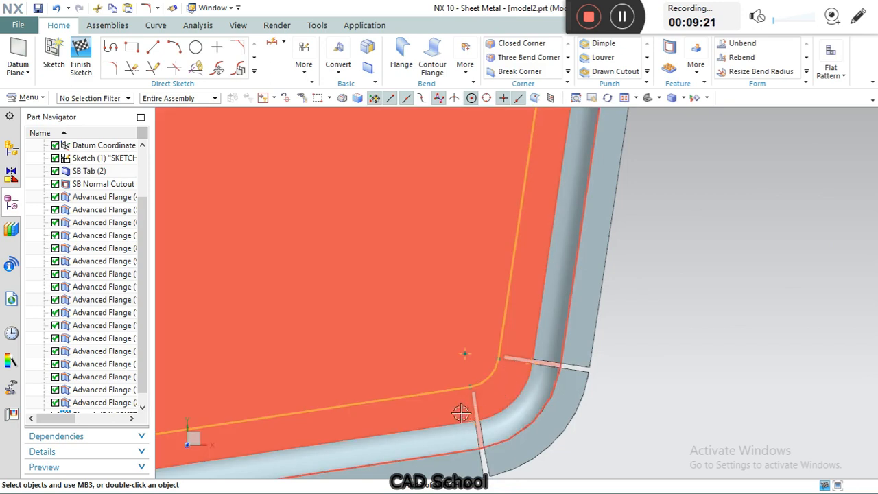
scroll(460, 414, down, 4)
scroll(496, 345, down, 5)
scroll(544, 240, up, 6)
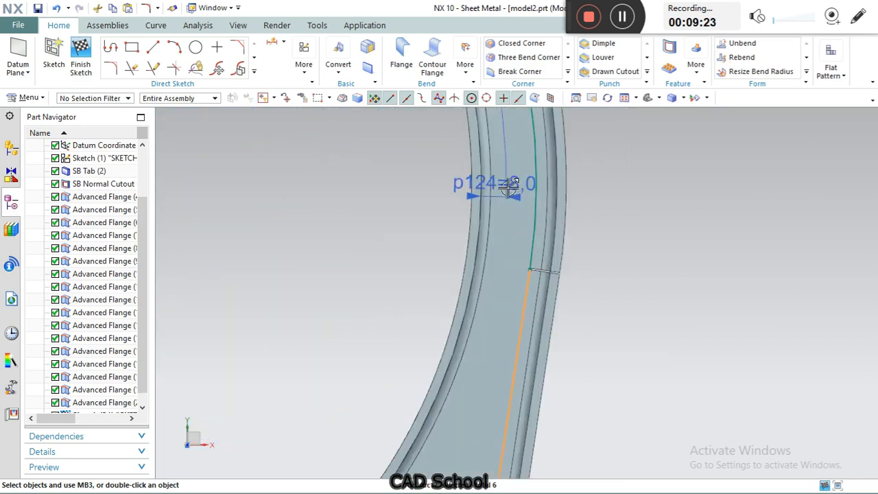
click(539, 244)
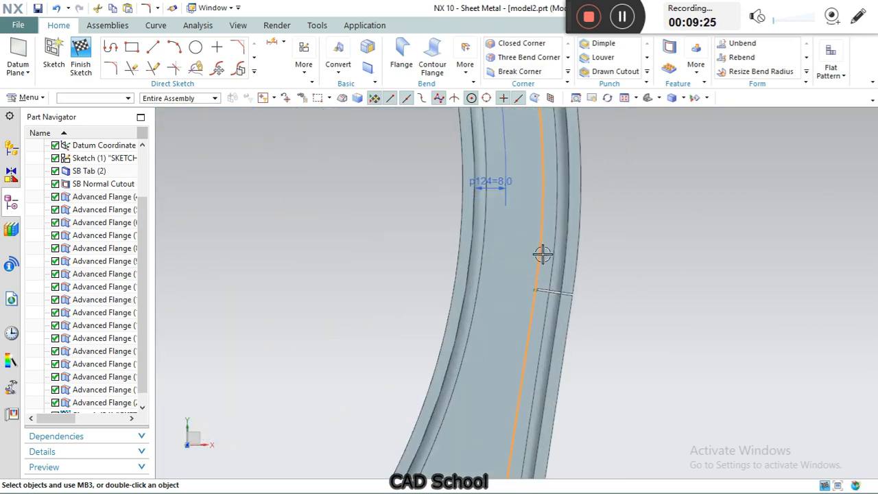
scroll(558, 361, down, 5)
scroll(522, 256, up, 3)
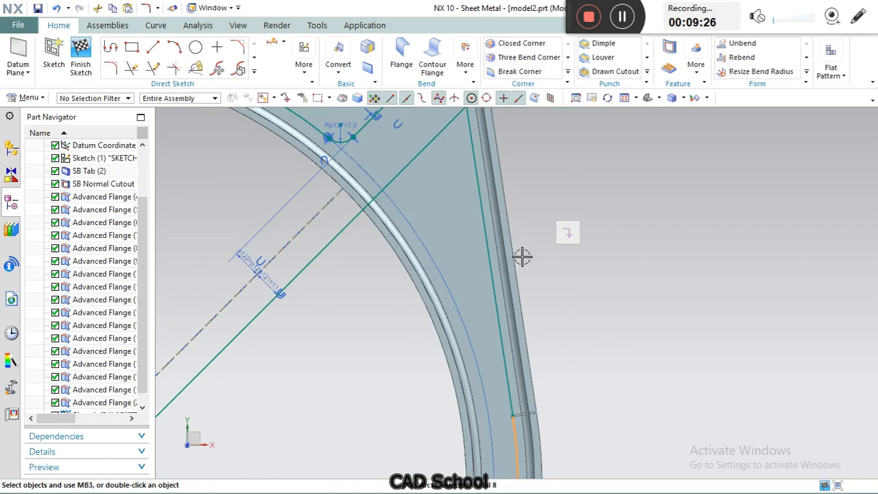
click(500, 288)
scroll(555, 314, down, 4)
scroll(535, 245, up, 5)
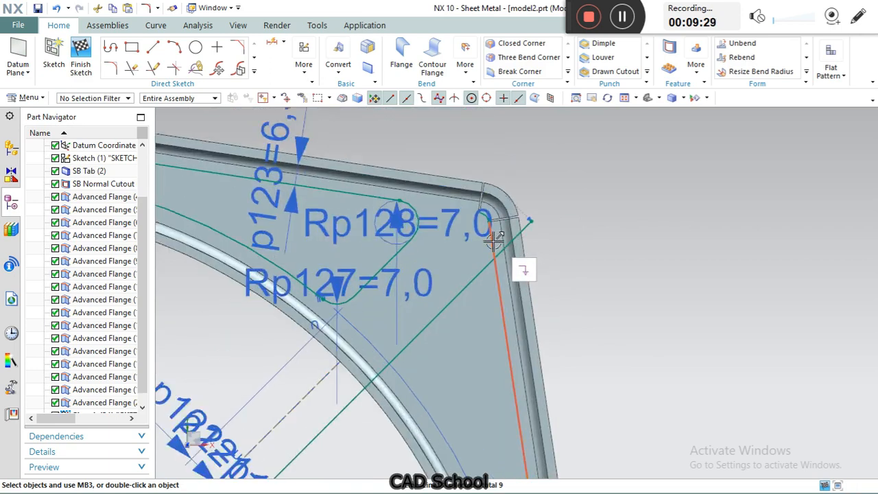
scroll(488, 220, up, 3)
click(482, 197)
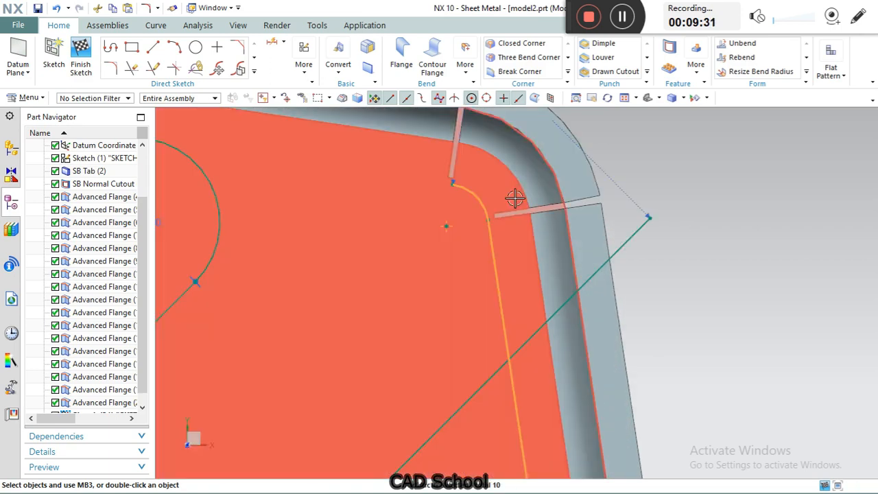
scroll(521, 227, down, 5)
scroll(491, 226, down, 2)
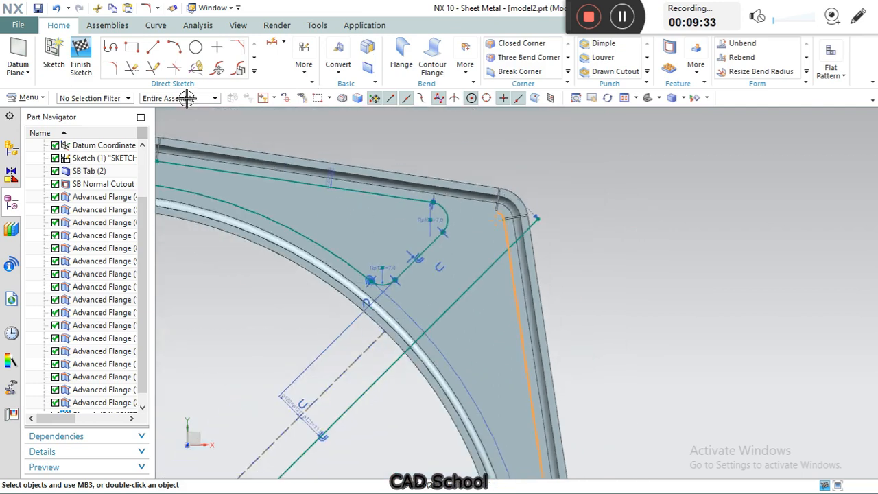
click(156, 25)
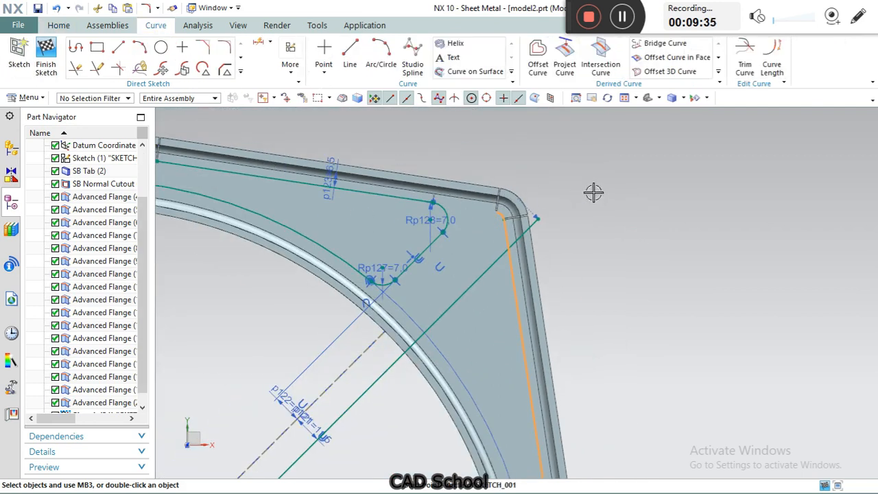
Step: Delete the two leftover outline lines and the arc between them along the plate's right side
scroll(638, 149, down, 3)
scroll(619, 134, down, 3)
scroll(603, 158, up, 3)
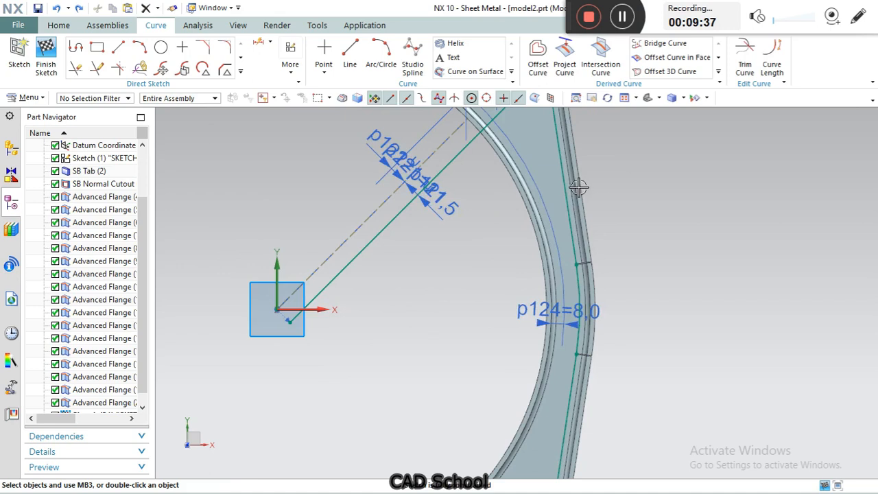
click(583, 180)
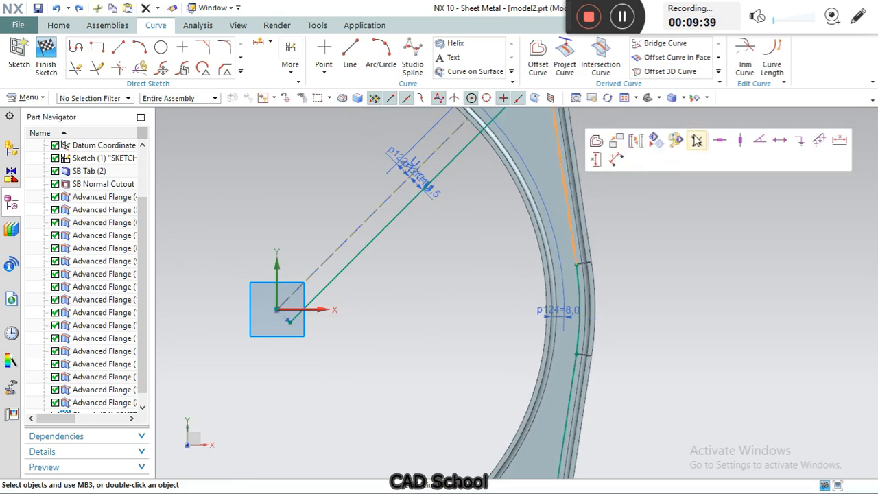
click(579, 283)
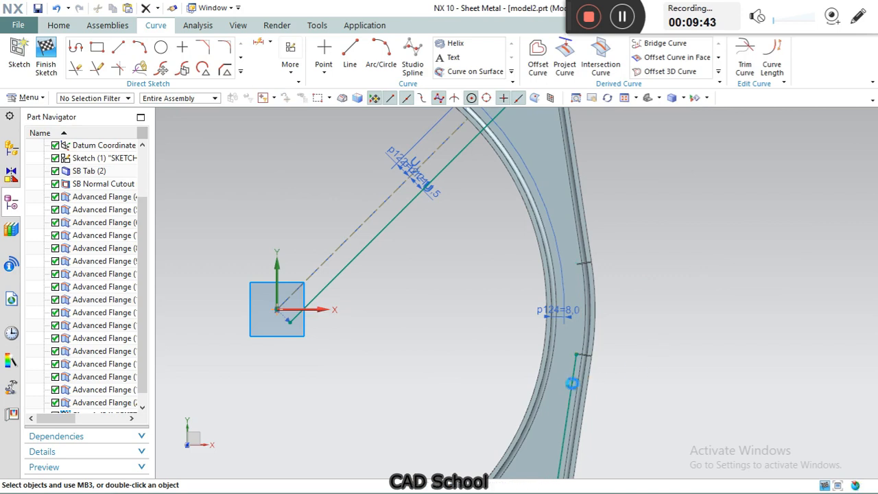
scroll(648, 277, down, 5)
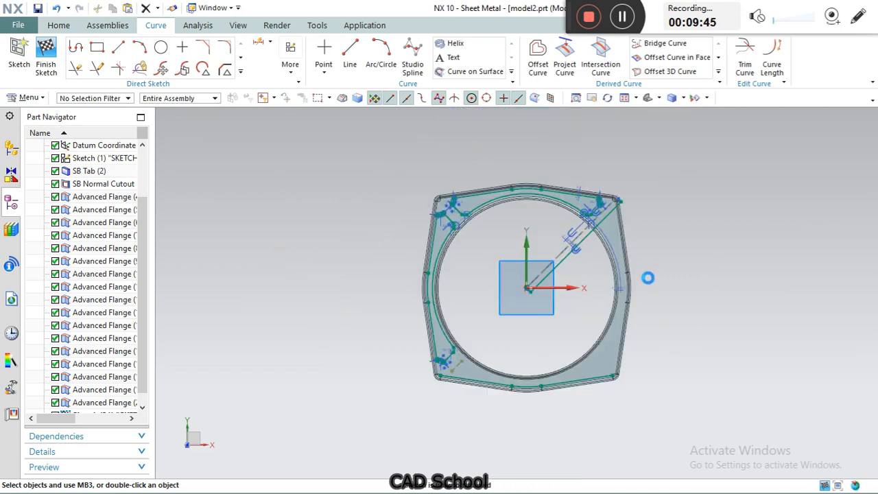
Step: Delete the leftover outline arc at the plate's lower-left corner and the bottom line adjoining it
scroll(604, 381, up, 5)
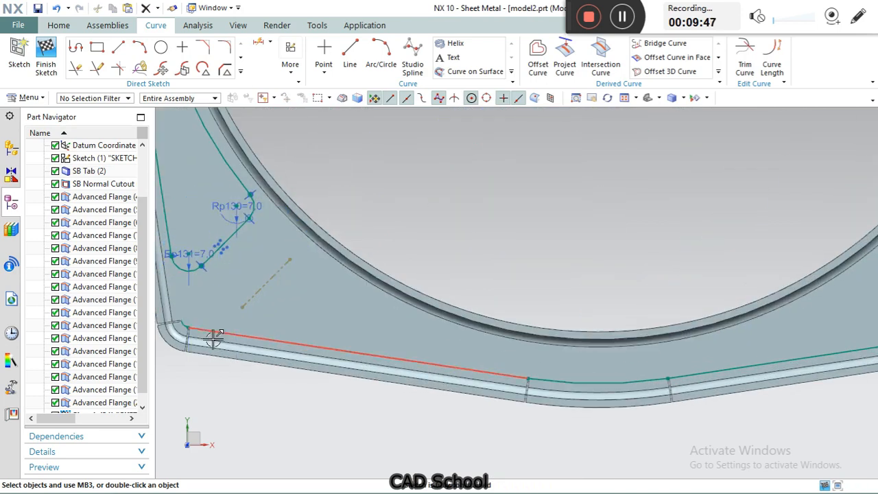
scroll(234, 326, up, 3)
scroll(235, 325, down, 4)
scroll(244, 337, up, 4)
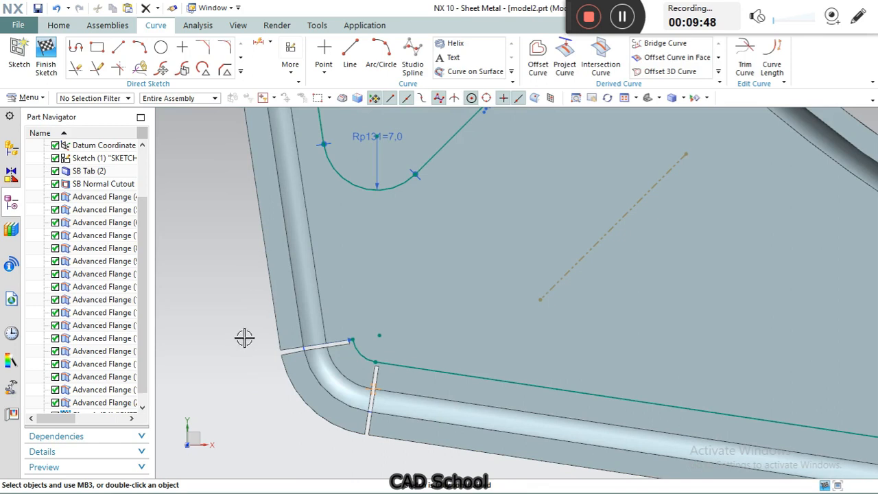
click(360, 357)
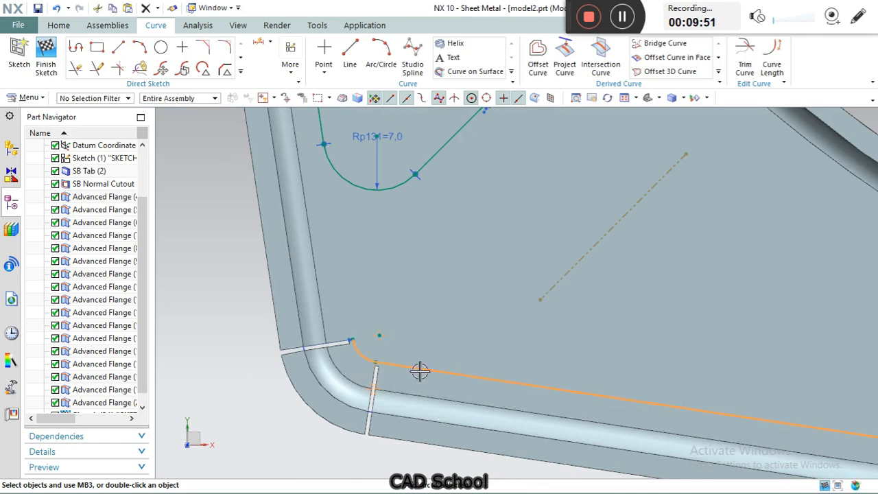
click(419, 369)
click(522, 351)
scroll(308, 378, down, 8)
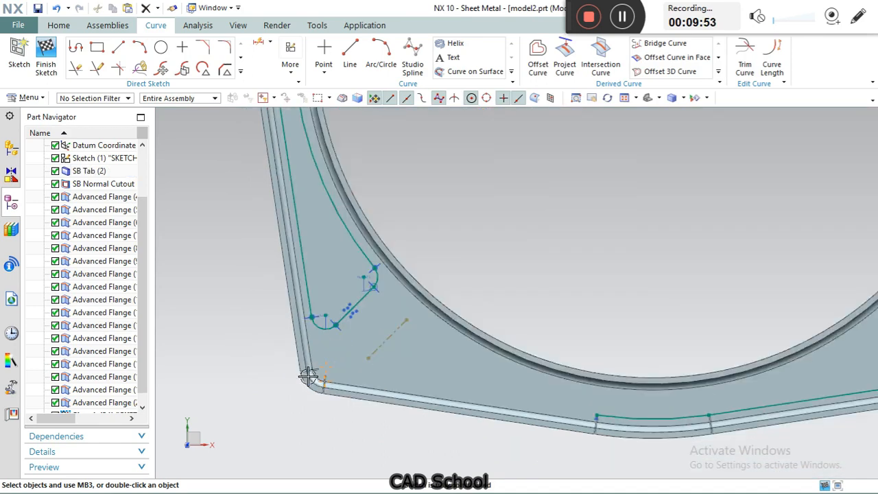
Step: Delete the leftover arc at the middle of the bottom edge and the line running from it to the lower-right corner
scroll(414, 403, up, 4)
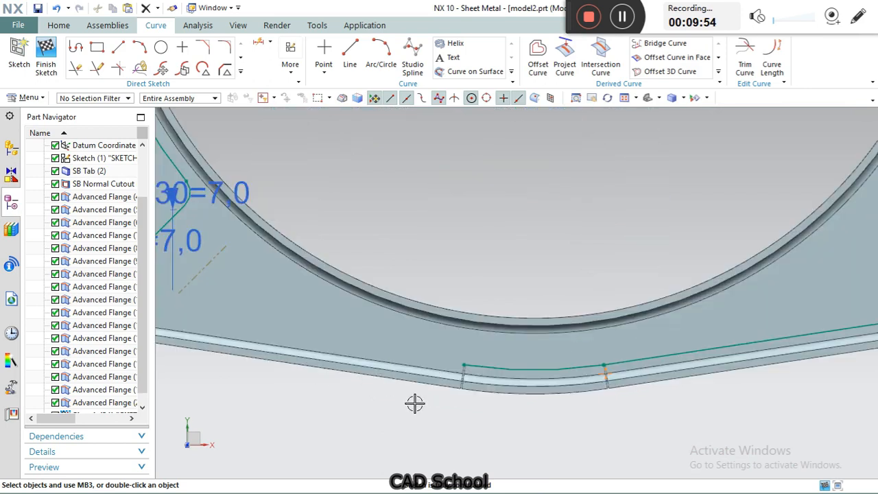
click(521, 370)
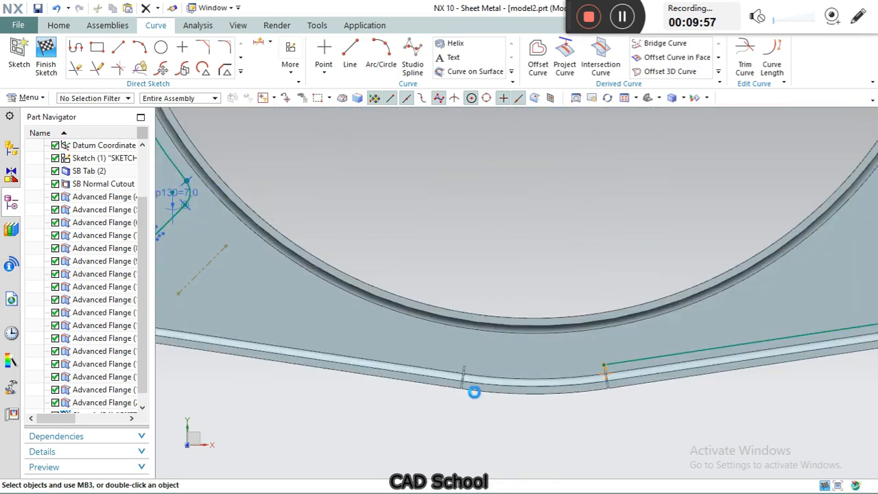
scroll(473, 391, down, 8)
scroll(480, 408, up, 6)
click(563, 388)
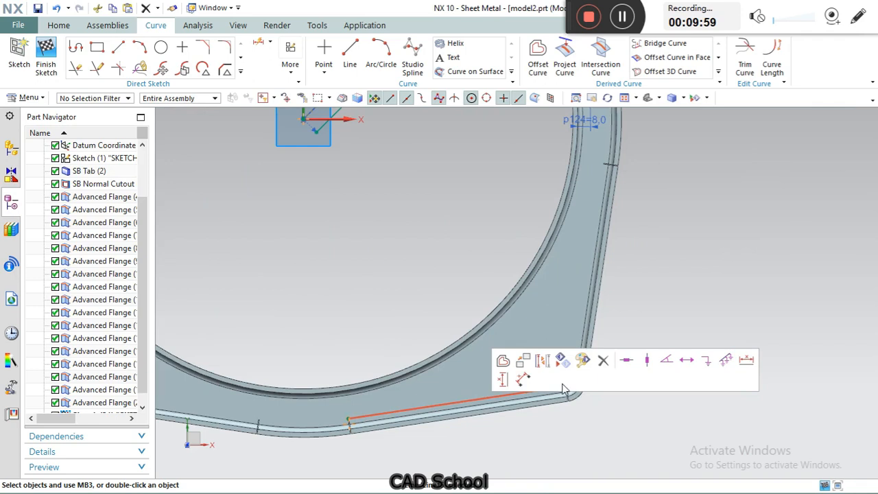
Step: Delete the leftover arc at the lower-right corner and convert the long solid diagonal line near the centre to a reference line
scroll(570, 377, up, 6)
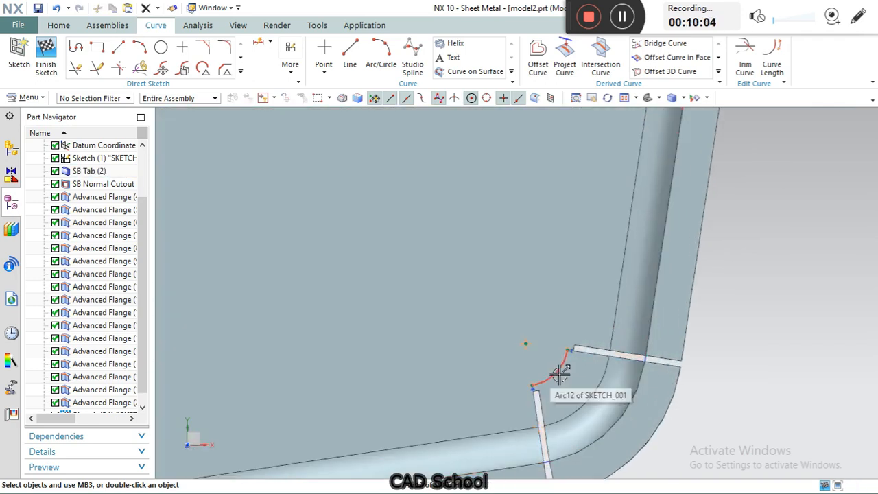
click(566, 370)
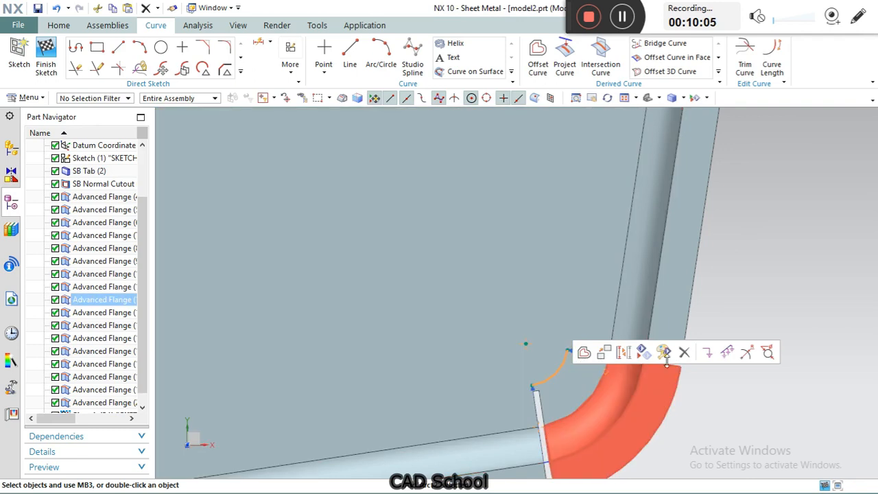
scroll(620, 357, down, 8)
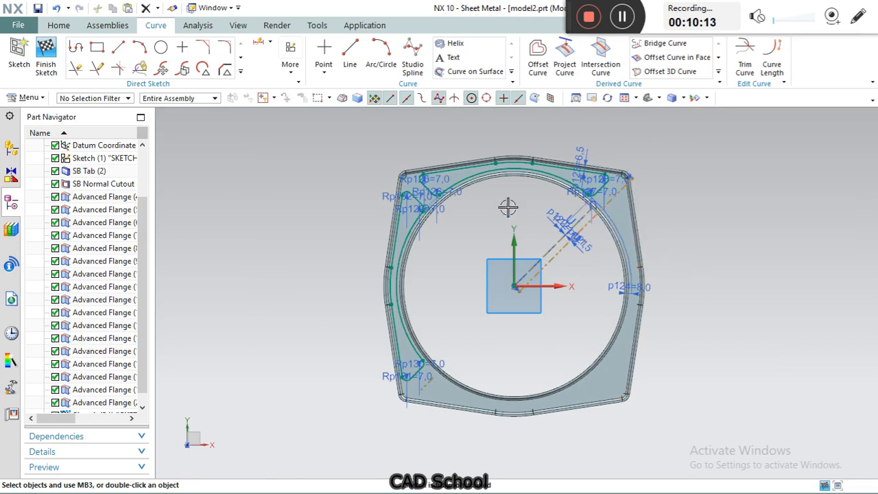
click(59, 25)
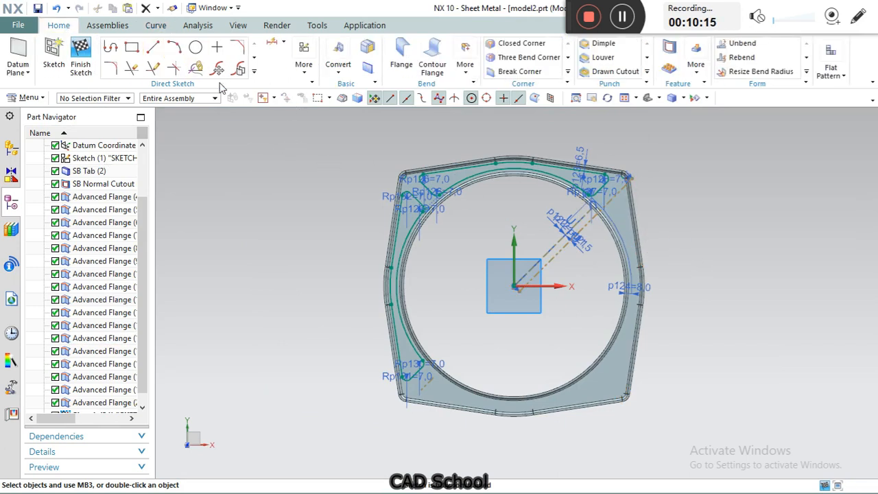
Step: Mirror the upper rounded profile about the horizontal X axis onto the lower side of the plate
click(252, 72)
click(112, 174)
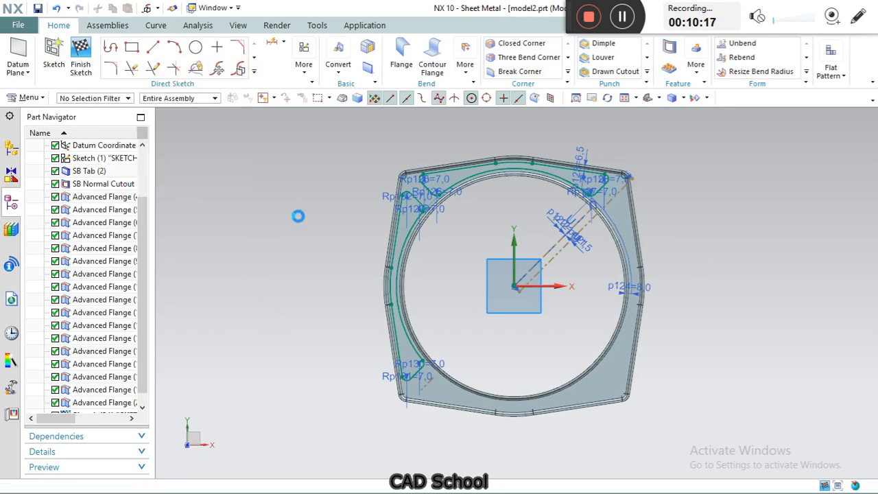
scroll(447, 175, up, 5)
click(451, 177)
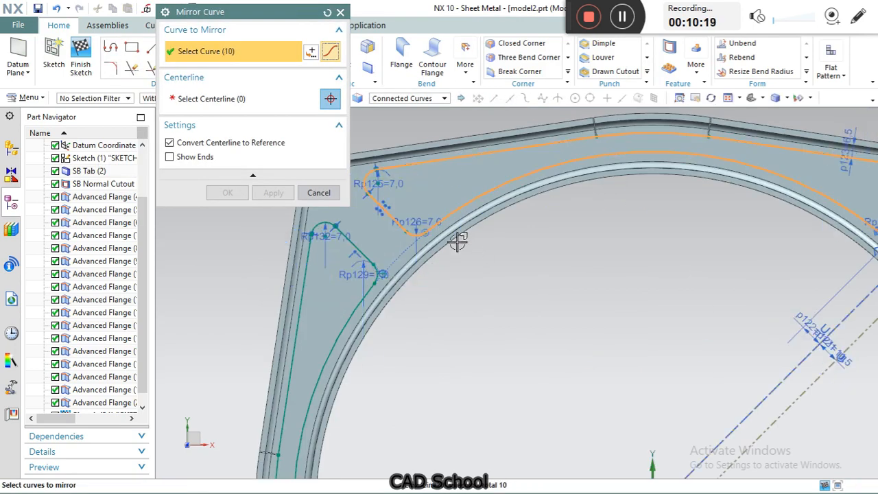
scroll(457, 240, down, 4)
middle_click(487, 379)
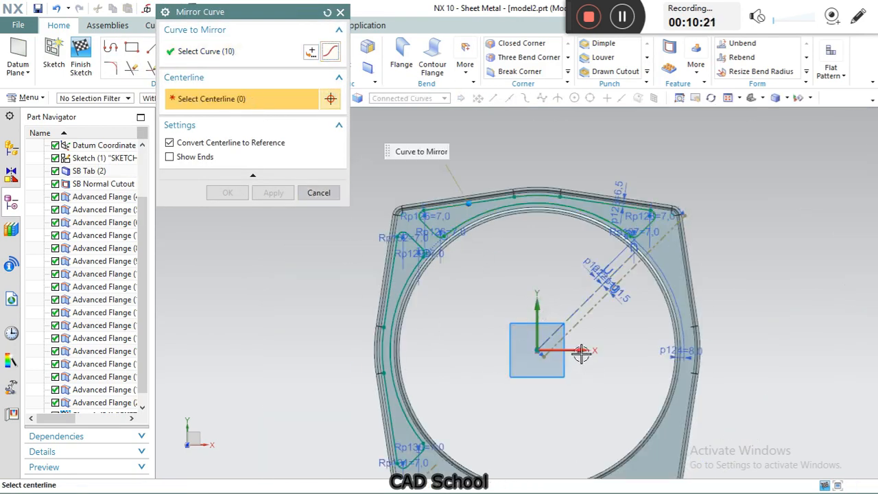
click(273, 193)
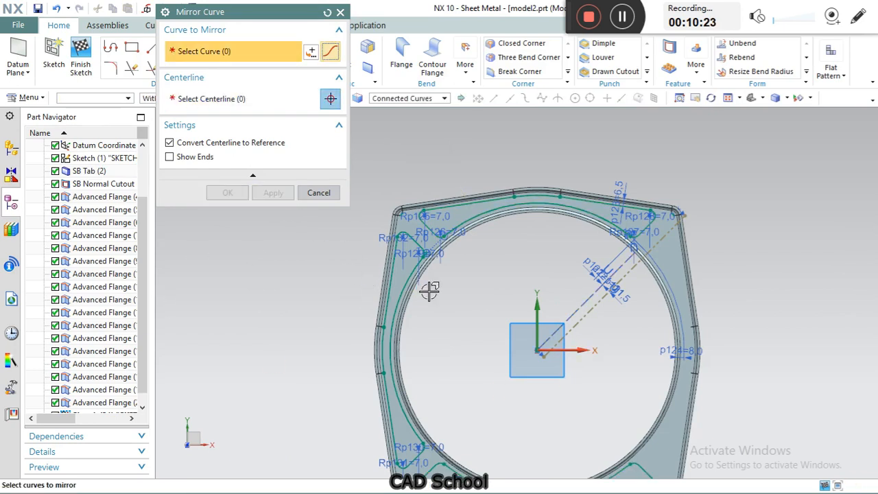
Step: Mirror the left rounded profile about the vertical Y axis onto the plate's right side and finish the sketch
click(391, 290)
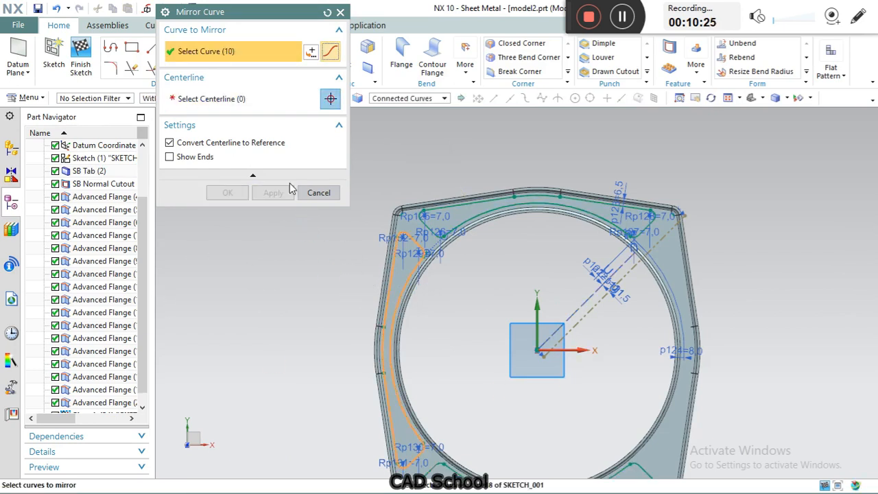
click(259, 103)
click(534, 312)
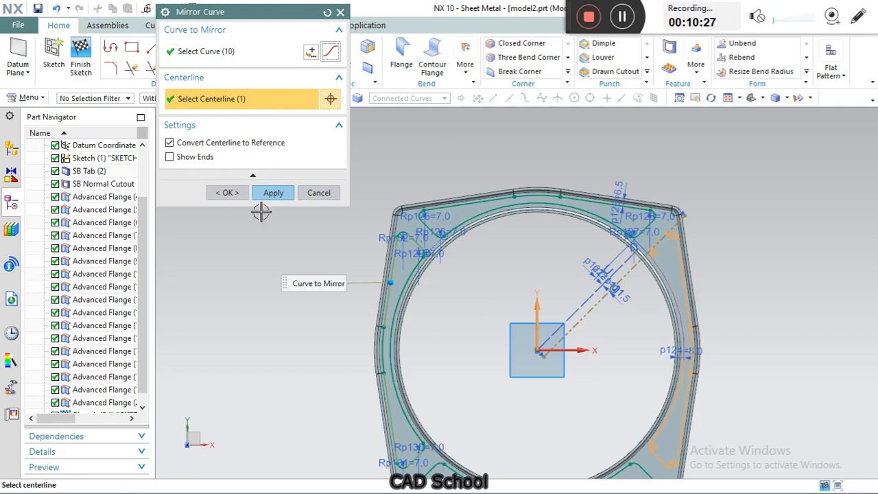
middle_click(276, 219)
scroll(404, 349, up, 6)
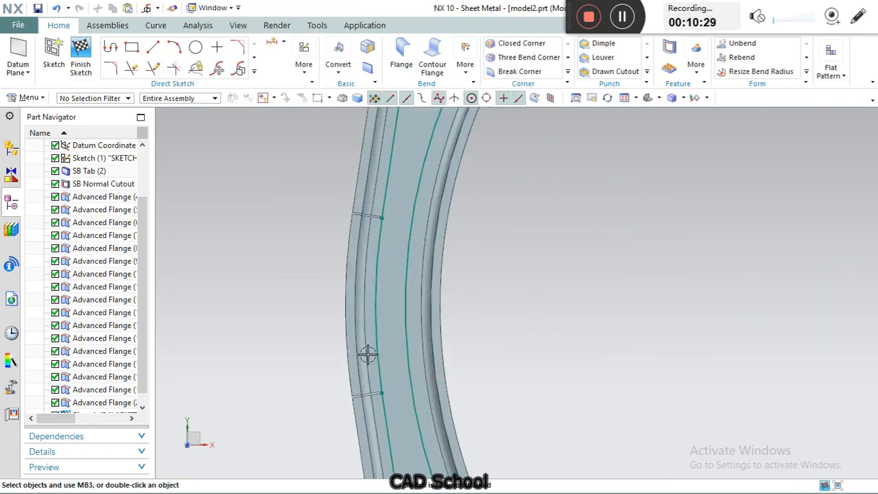
scroll(364, 226, down, 4)
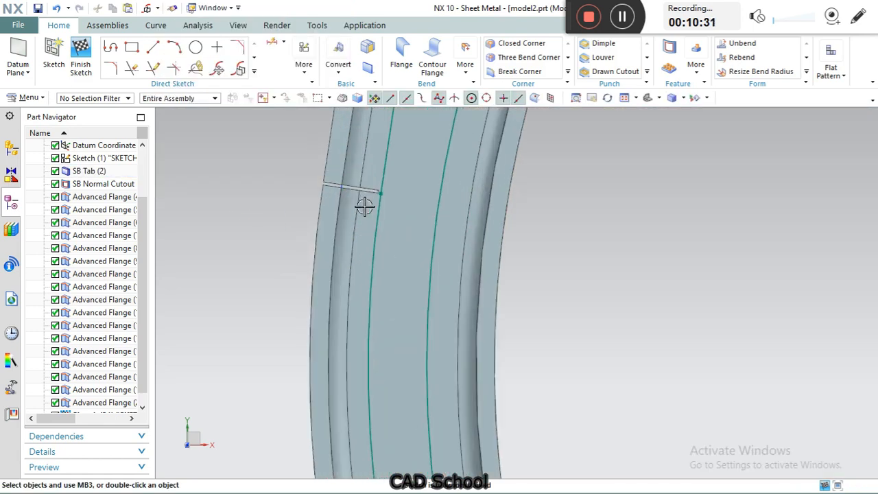
scroll(334, 273, down, 3)
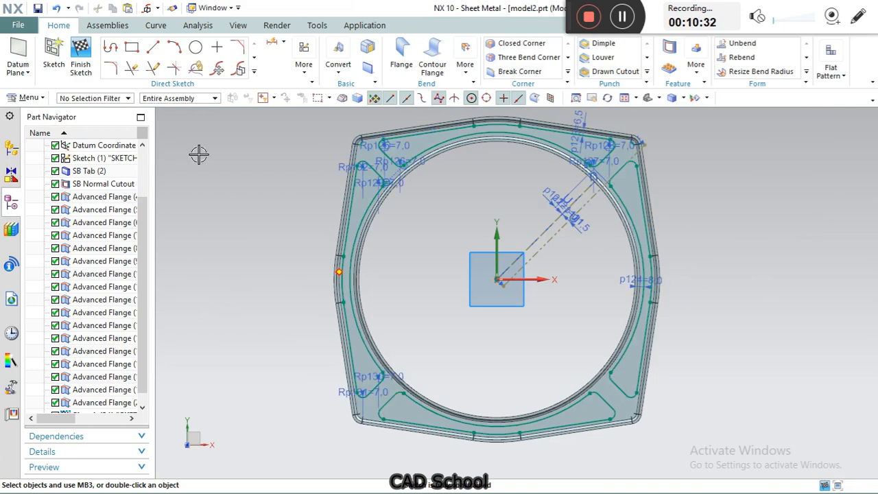
click(89, 72)
middle_drag(462, 289, 432, 239)
scroll(431, 240, up, 5)
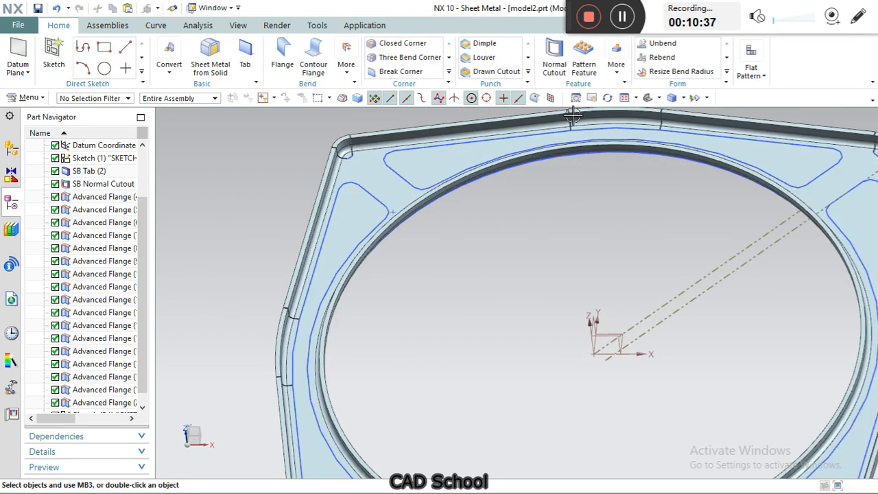
Step: Start an Extrude, clear the section picked with inferred curves and set the curve rule to Connected Curves
click(615, 61)
click(621, 100)
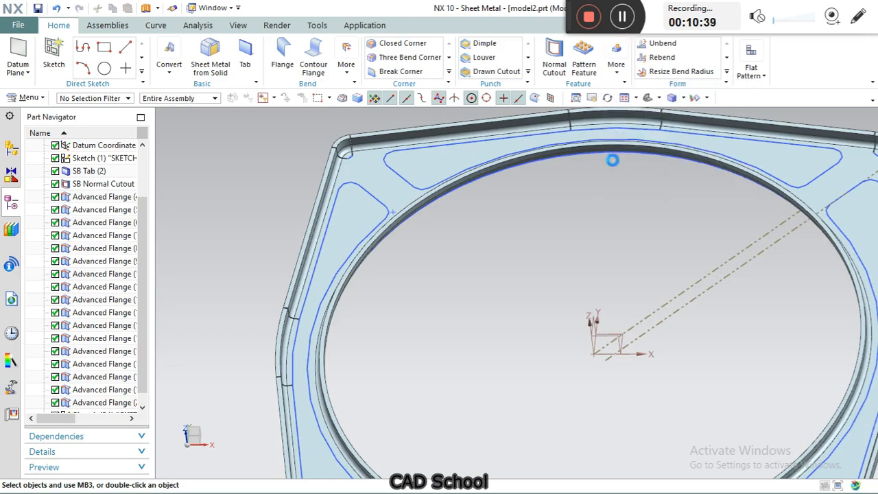
scroll(615, 212, down, 4)
scroll(478, 229, up, 5)
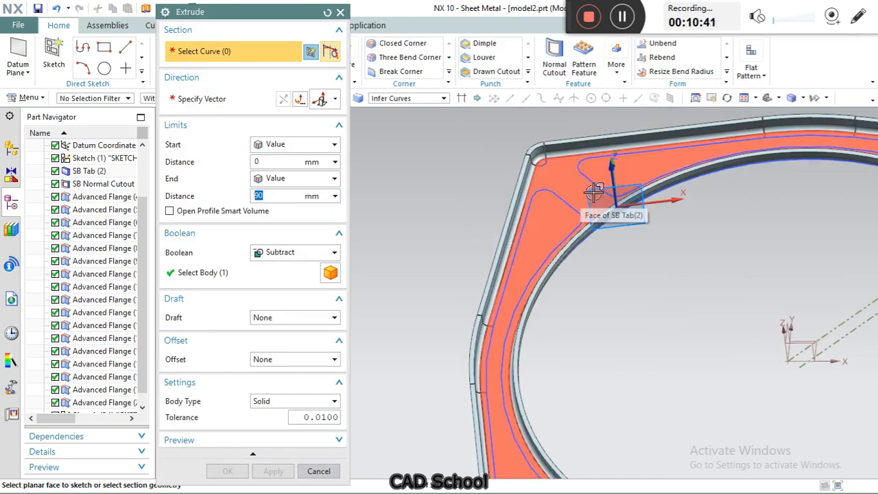
click(599, 186)
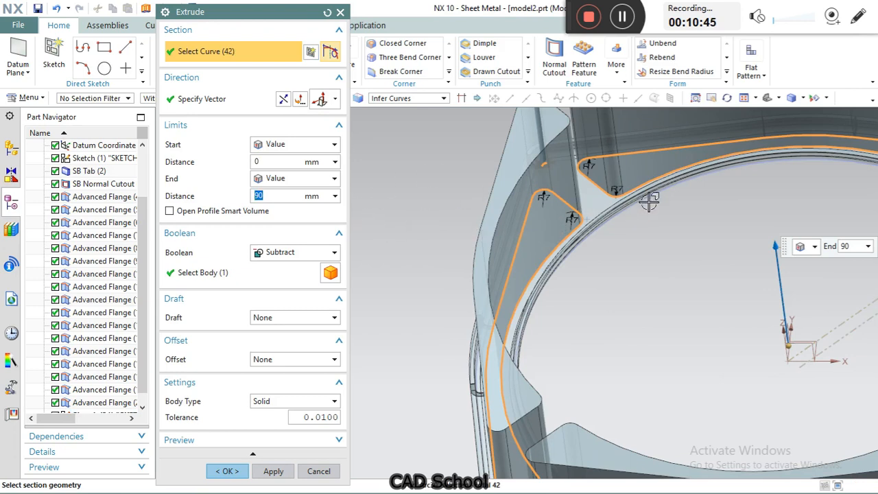
shift+click(596, 185)
click(415, 99)
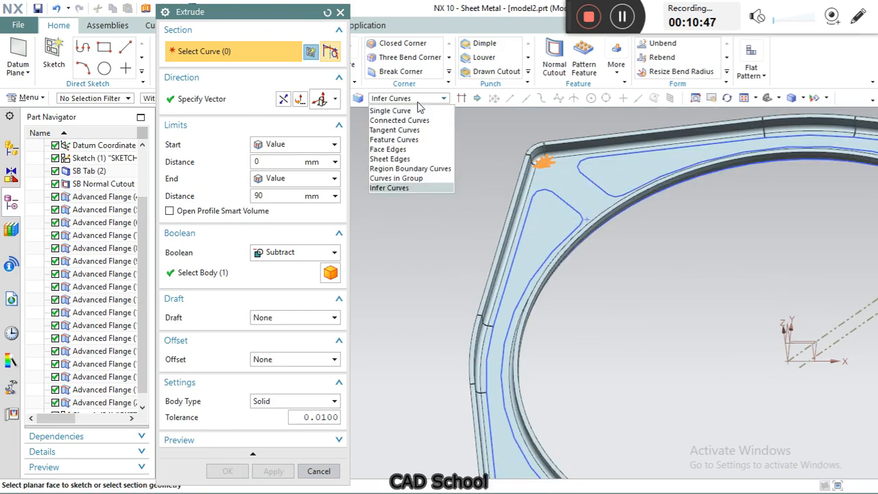
click(399, 121)
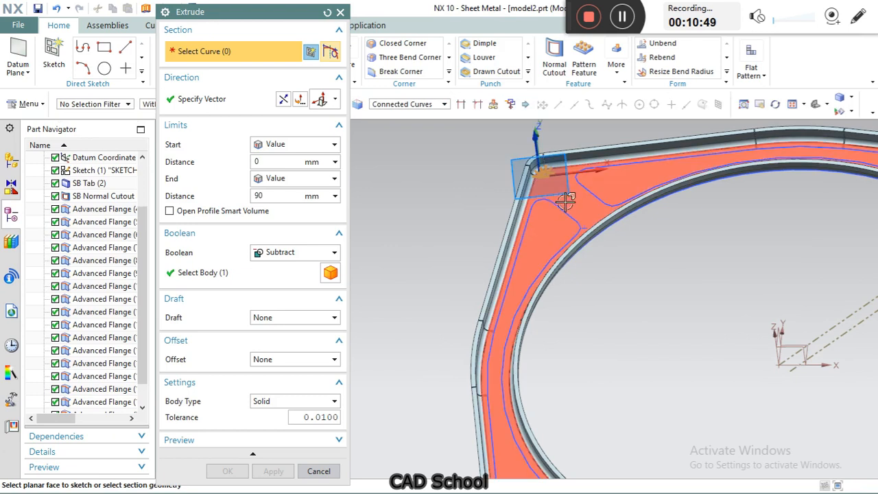
Step: Select the four rounded profiles between rim and circular cutout as the extrude section
scroll(550, 179, up, 3)
scroll(582, 206, down, 2)
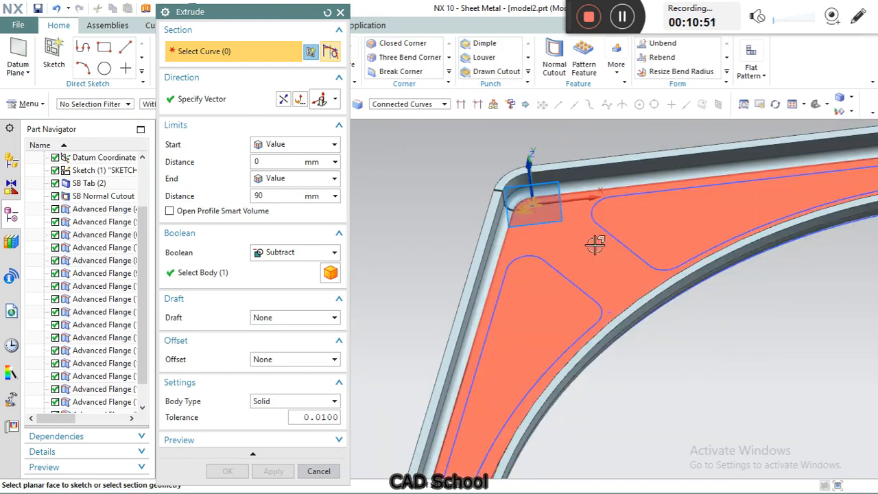
click(617, 245)
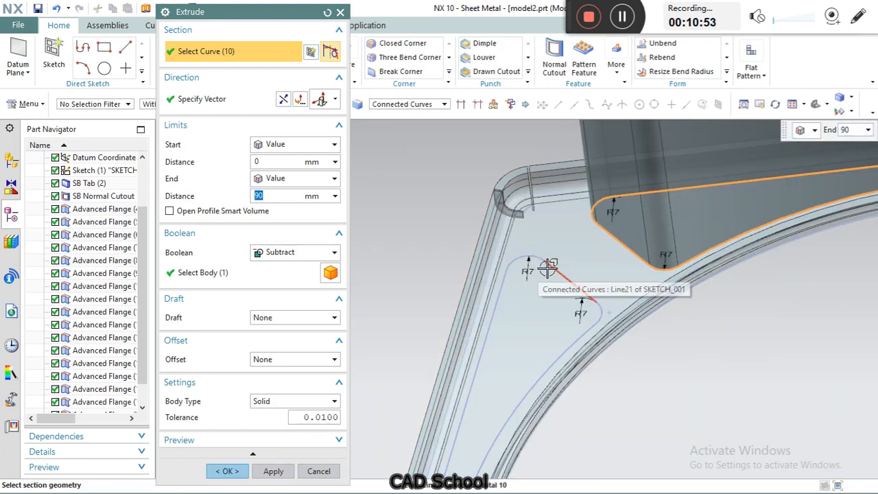
click(549, 268)
scroll(457, 235, down, 4)
scroll(744, 323, up, 4)
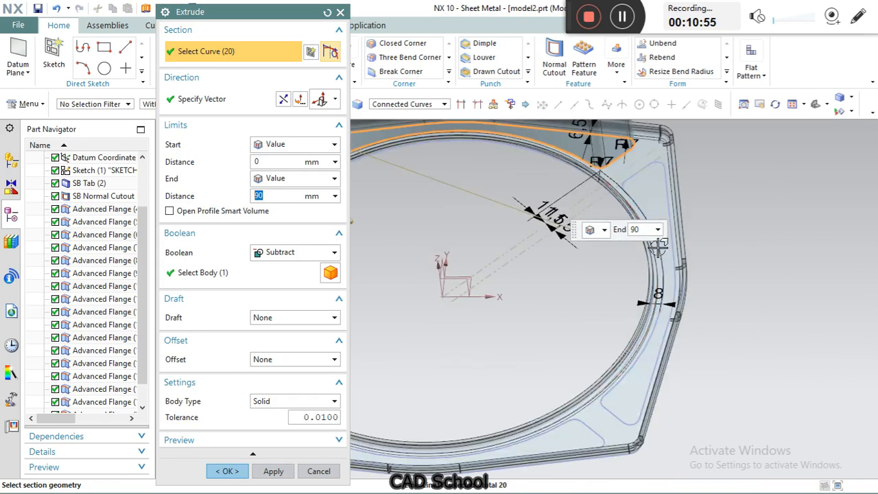
click(660, 170)
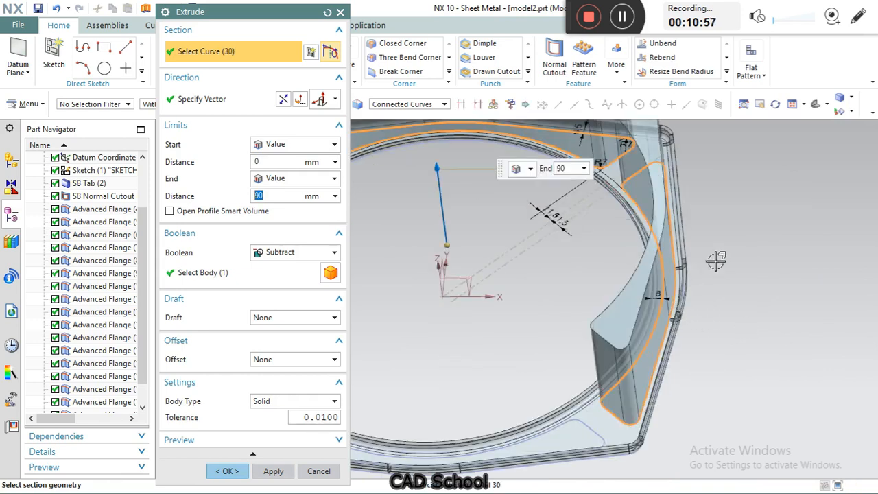
scroll(716, 261, down, 2)
scroll(562, 366, up, 4)
click(724, 349)
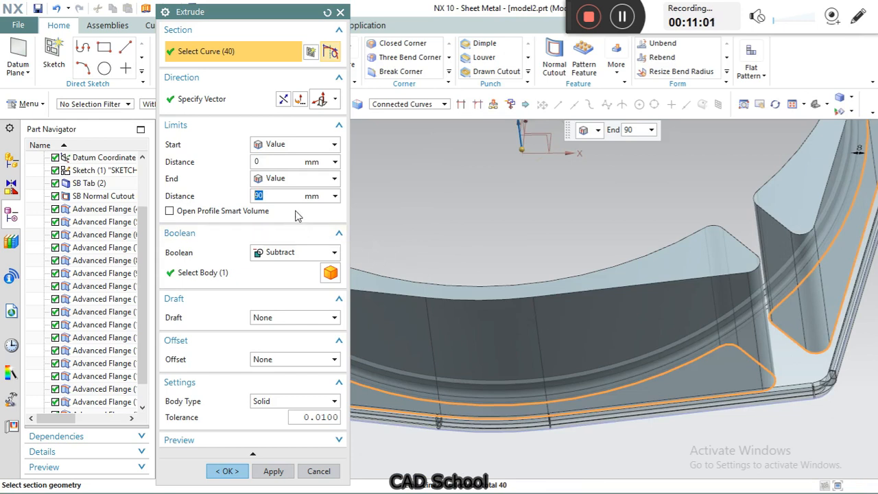
Step: Extrude the four profiles from 0 to 1.4 mm and unite them with the plate body
key(Return)
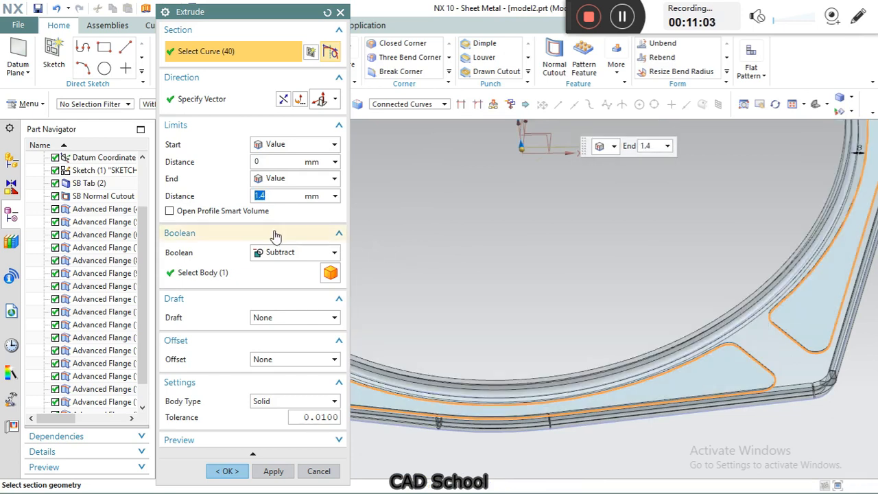
click(275, 252)
click(274, 280)
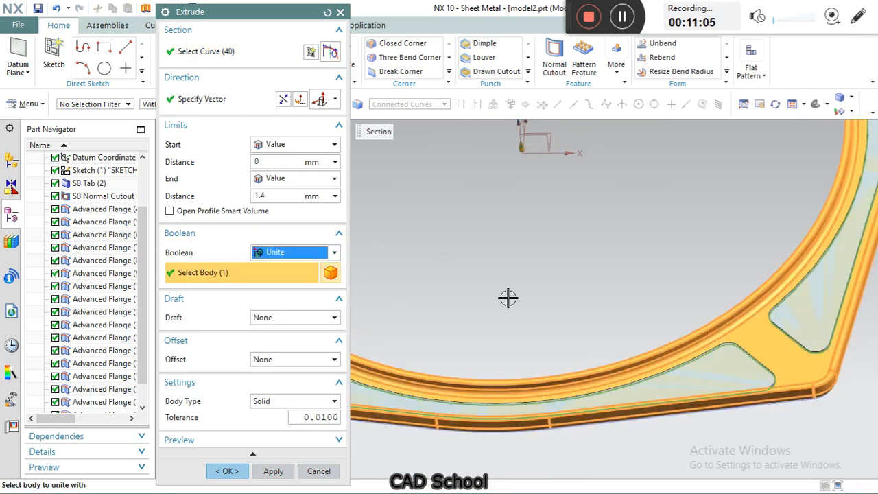
scroll(489, 295, down, 3)
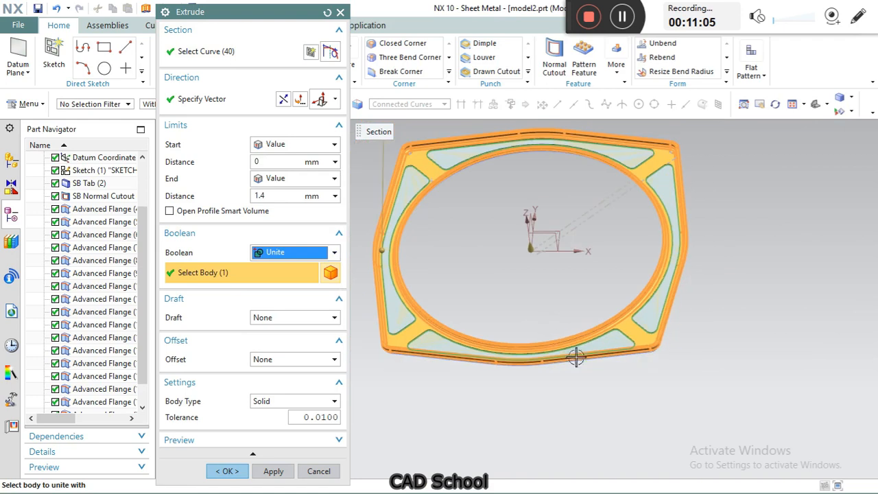
click(273, 471)
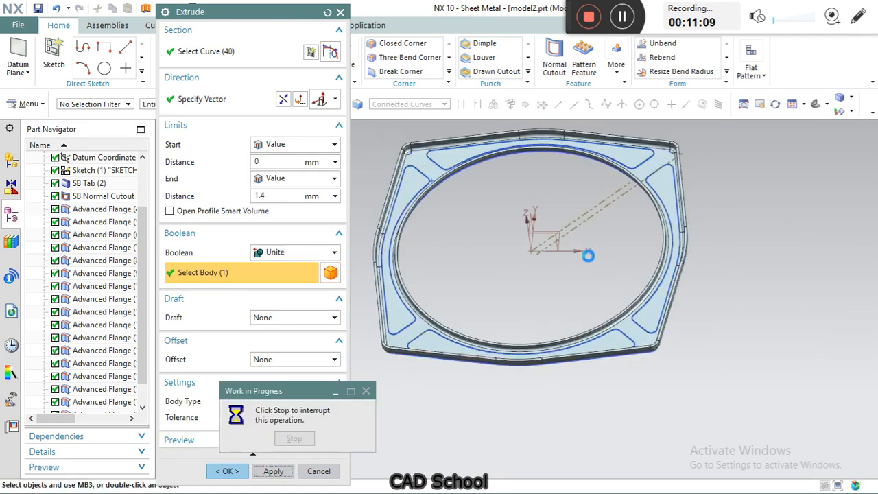
middle_drag(569, 252, 476, 294)
click(318, 471)
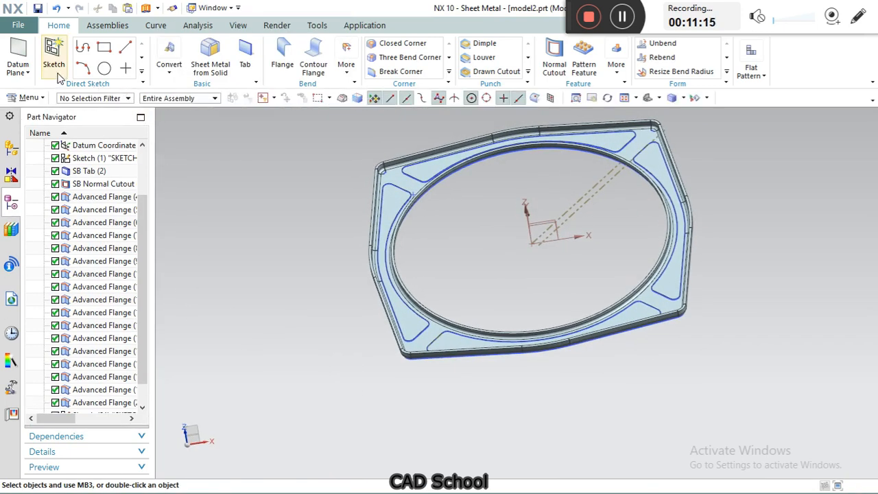
Step: Create a new sketch on the flat face on the reverse side of the plate
mouse_move(374, 171)
middle_down()
mouse_move(492, 126)
mouse_move(388, 172)
middle_up()
click(589, 160)
click(274, 304)
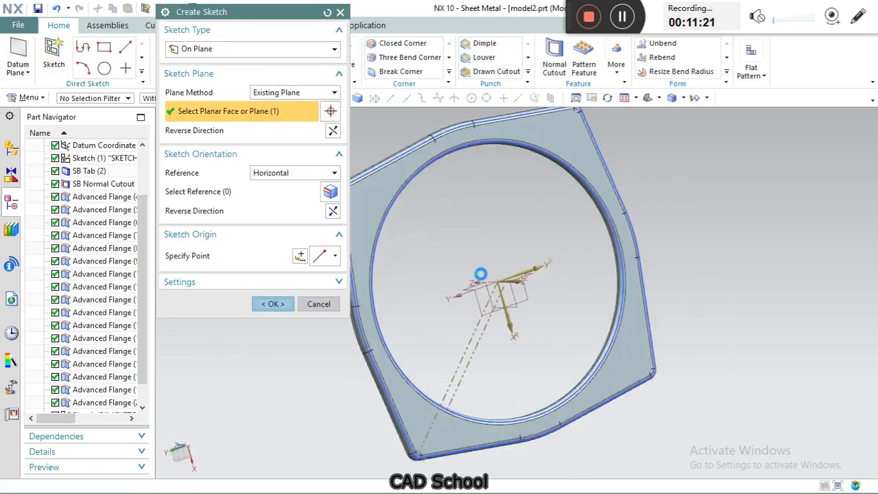
mouse_move(470, 274)
middle_down()
mouse_move(456, 261)
mouse_move(549, 218)
middle_up()
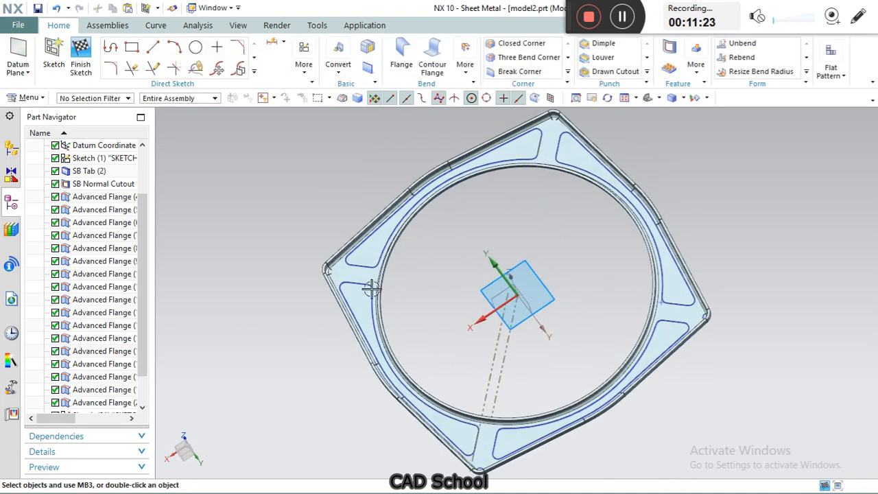
Step: Project the connected curves of all four rounded profiles into the new sketch
scroll(340, 259, up, 3)
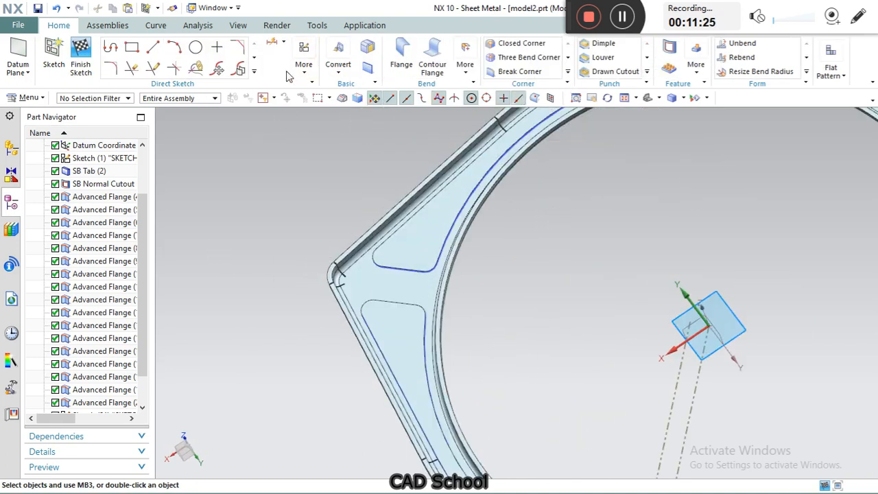
click(254, 72)
click(179, 174)
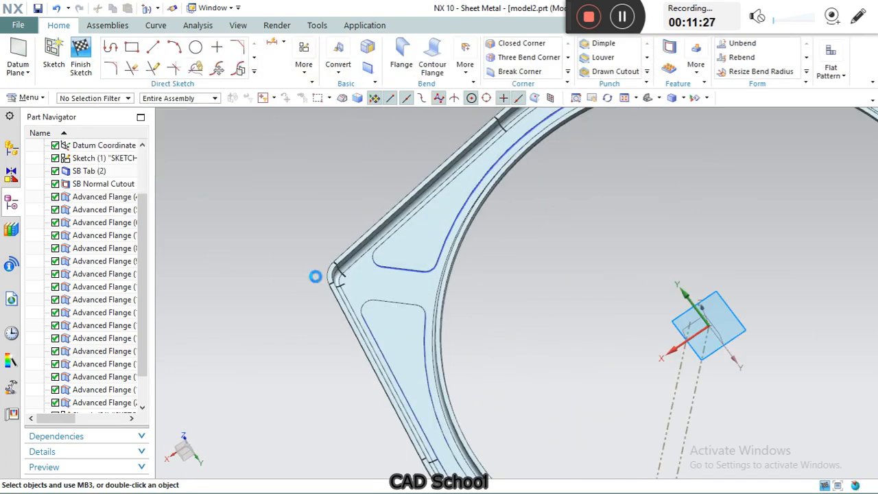
click(428, 277)
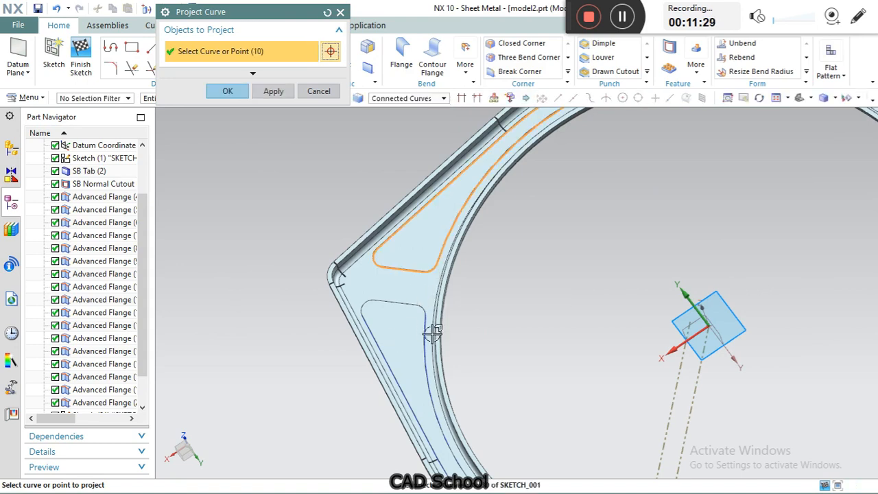
click(425, 341)
scroll(361, 359, down, 3)
scroll(377, 363, up, 5)
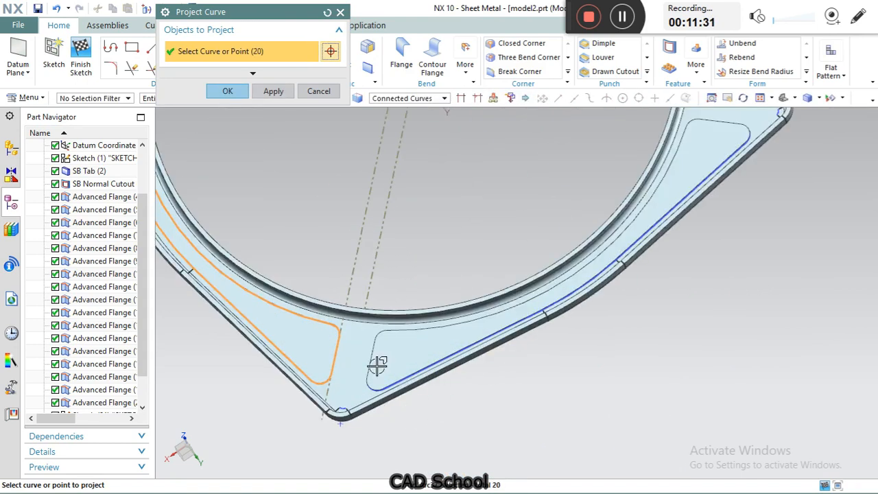
click(383, 420)
scroll(737, 226, down, 3)
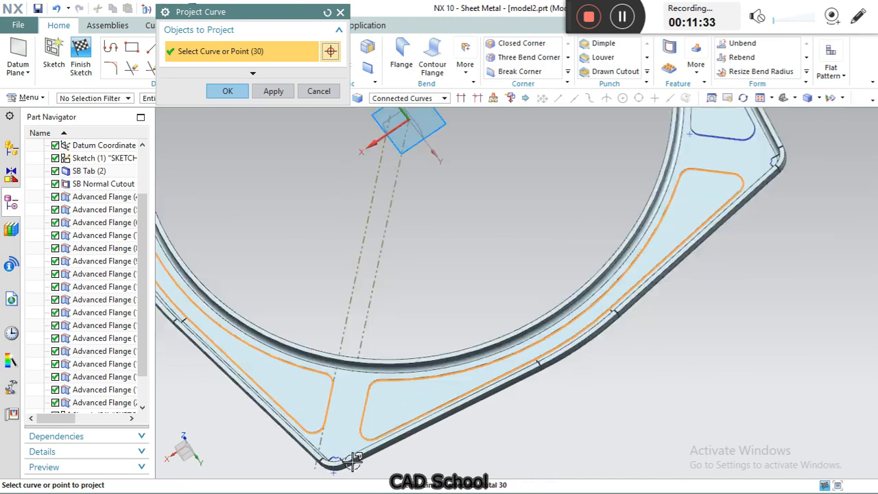
scroll(737, 226, up, 5)
click(572, 245)
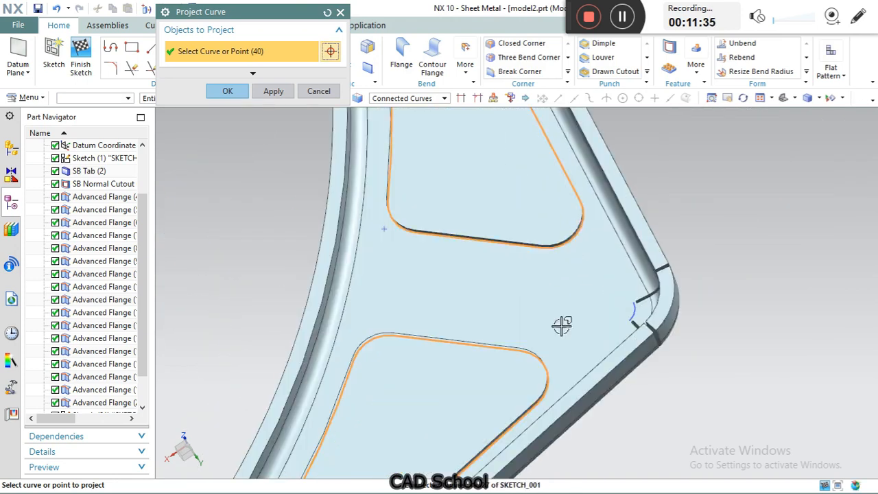
scroll(574, 345, down, 5)
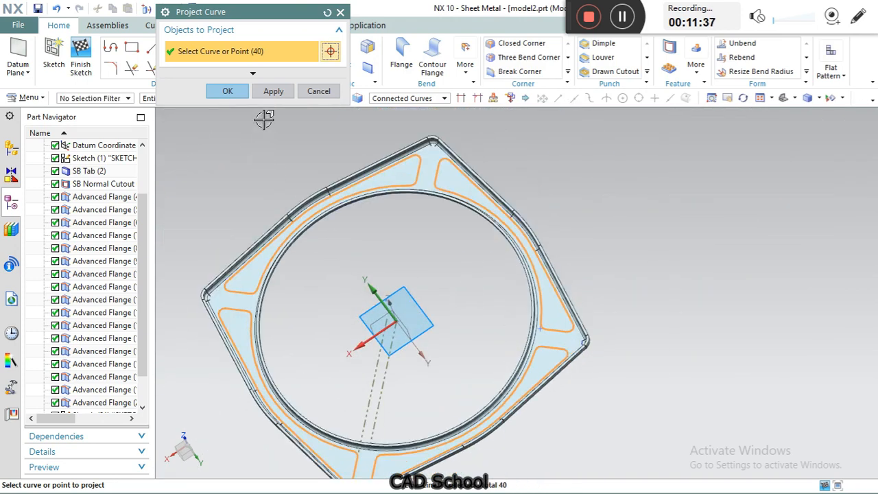
click(227, 90)
middle_drag(664, 284, 488, 237)
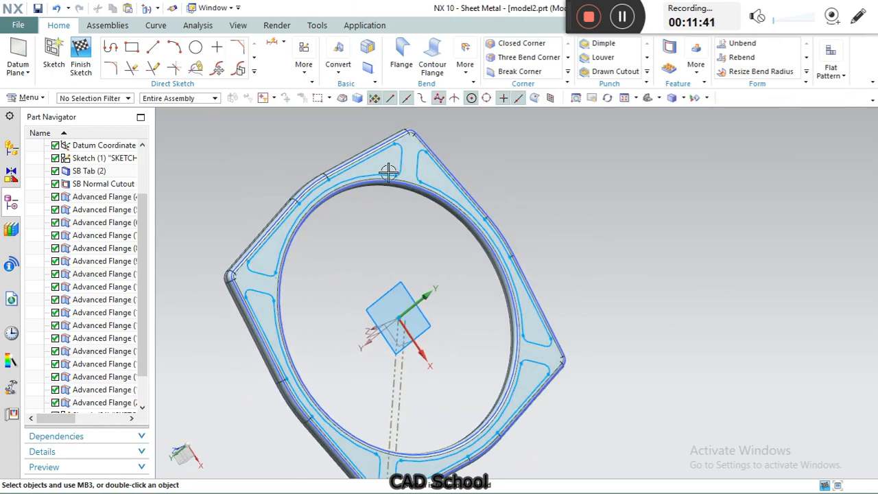
Step: Finish the sketch on the reverse face and review the extrude settings of the four raised profiles
mouse_move(573, 181)
middle_down()
mouse_move(665, 165)
mouse_move(678, 139)
mouse_move(638, 162)
middle_up()
click(80, 71)
scroll(401, 157, up, 3)
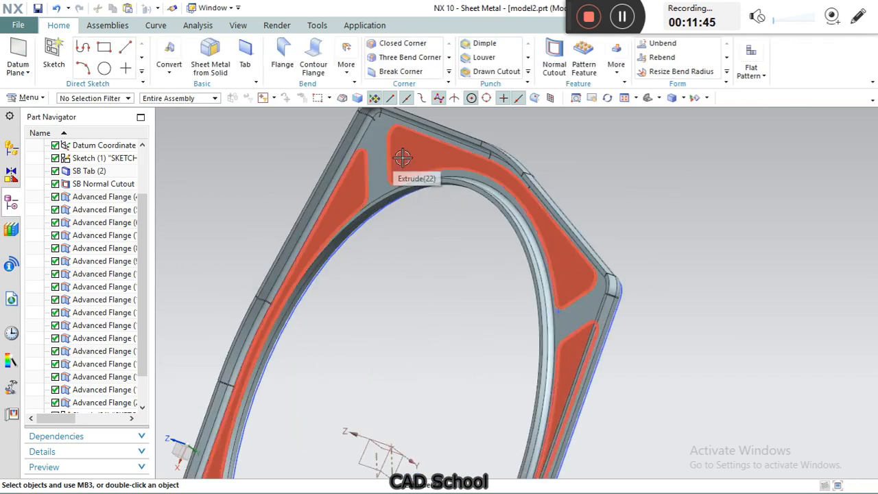
key(x)
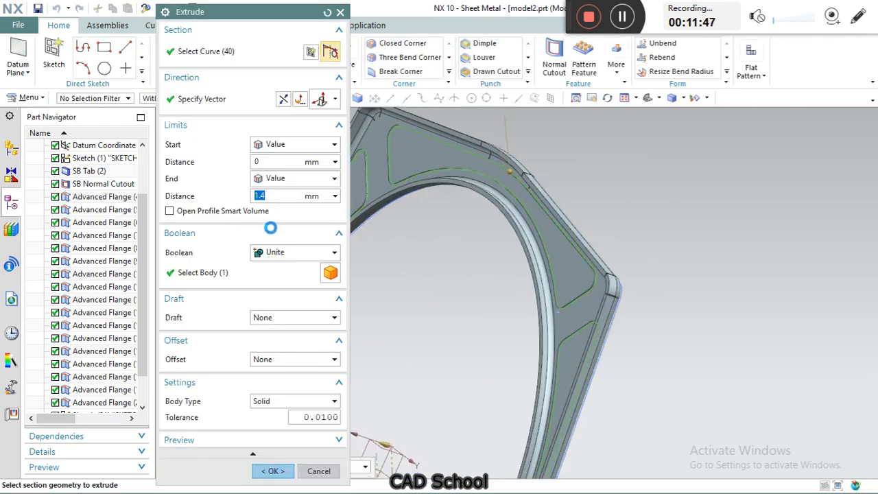
click(272, 471)
middle_drag(713, 284, 654, 203)
scroll(388, 360, up, 3)
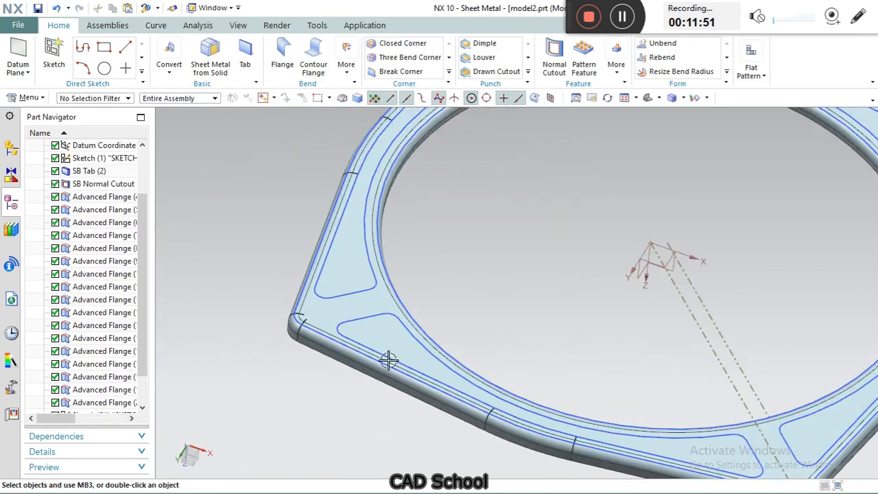
Step: Extrude the four projected profiles on the reverse face from 0 to 1.4 mm and subtract them from the plate body
click(615, 65)
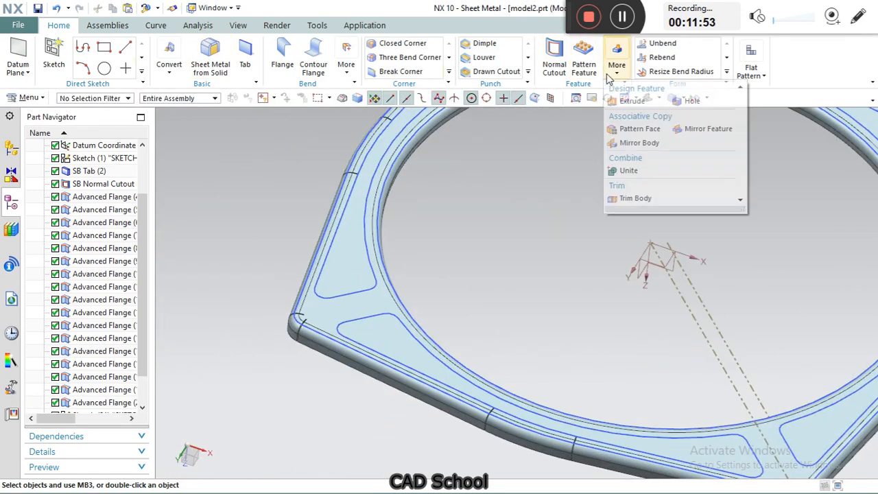
click(630, 102)
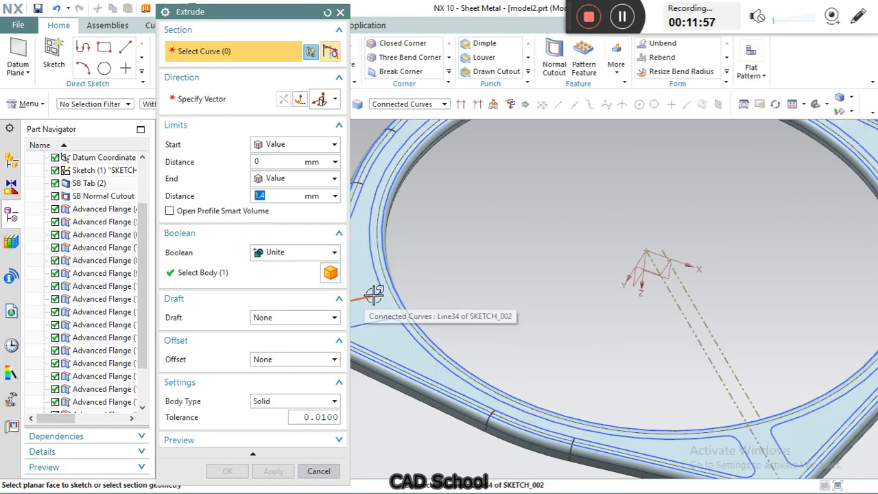
click(408, 104)
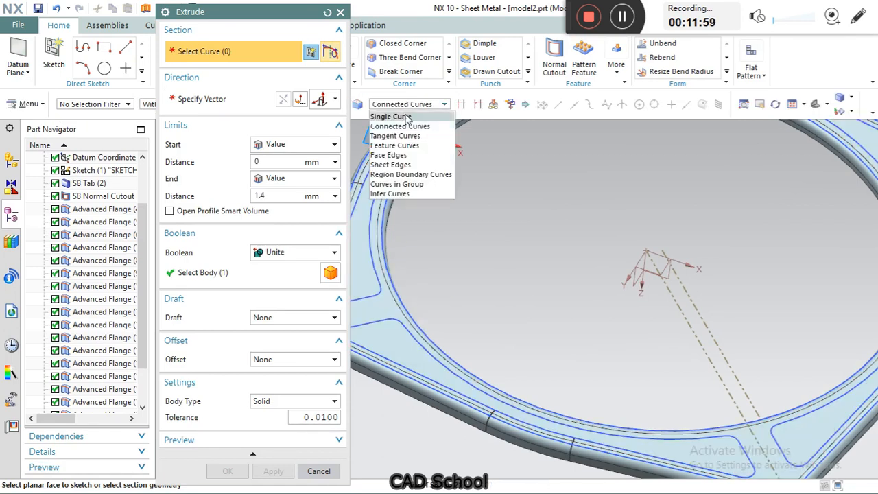
click(391, 194)
scroll(476, 291, up, 2)
scroll(476, 291, up, 1)
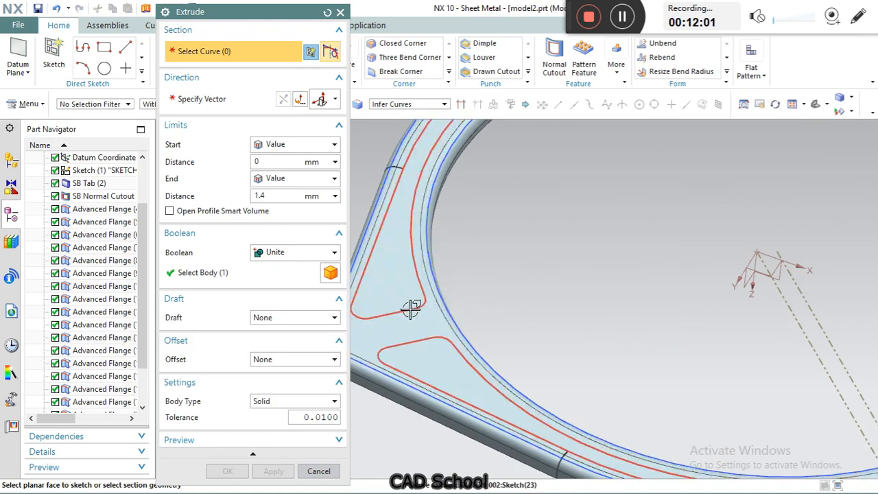
click(443, 367)
scroll(444, 369, down, 3)
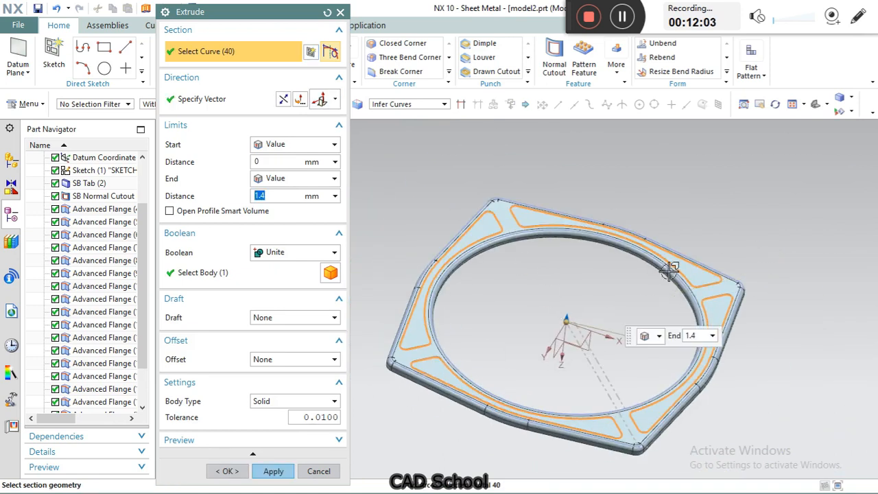
click(289, 255)
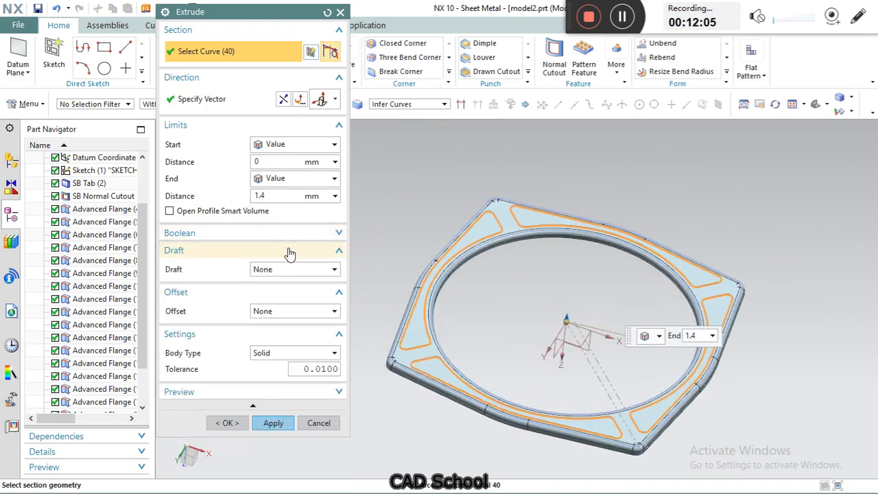
click(292, 293)
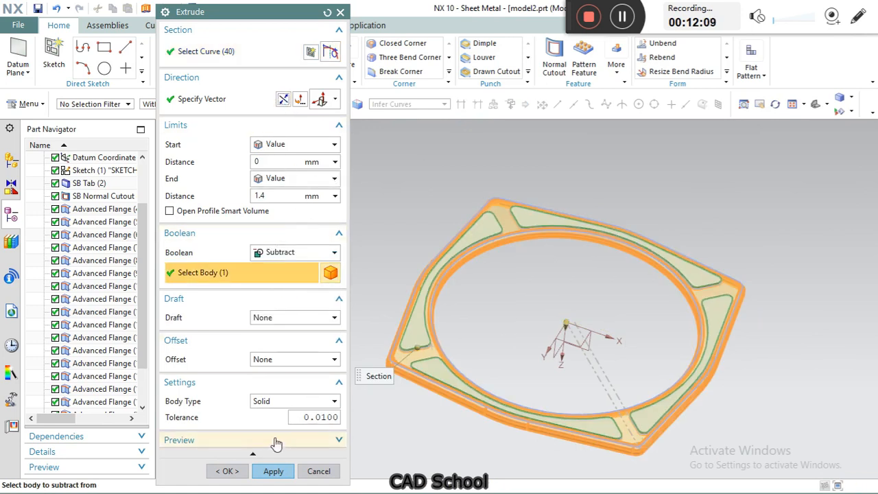
click(227, 471)
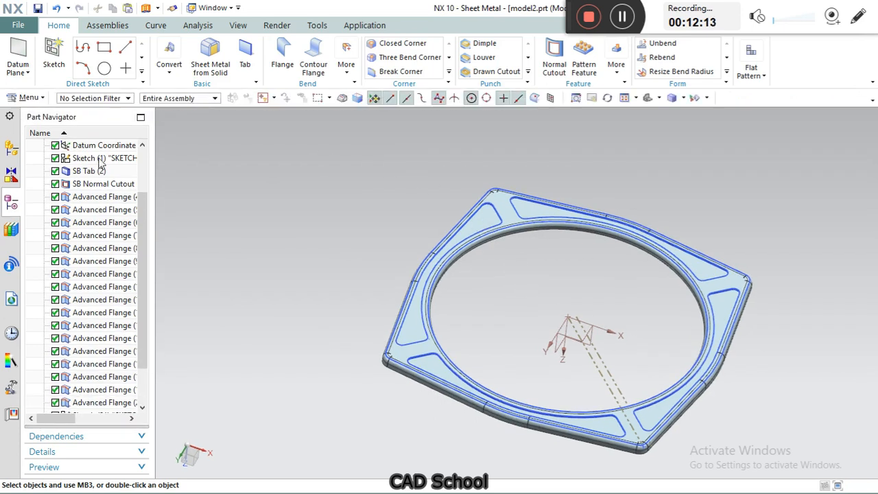
Step: Hide all curves of the model using the Curve selection filter, and restore the filter to No Selection Filter
click(118, 99)
click(114, 131)
scroll(347, 177, down, 2)
drag(308, 133, 620, 405)
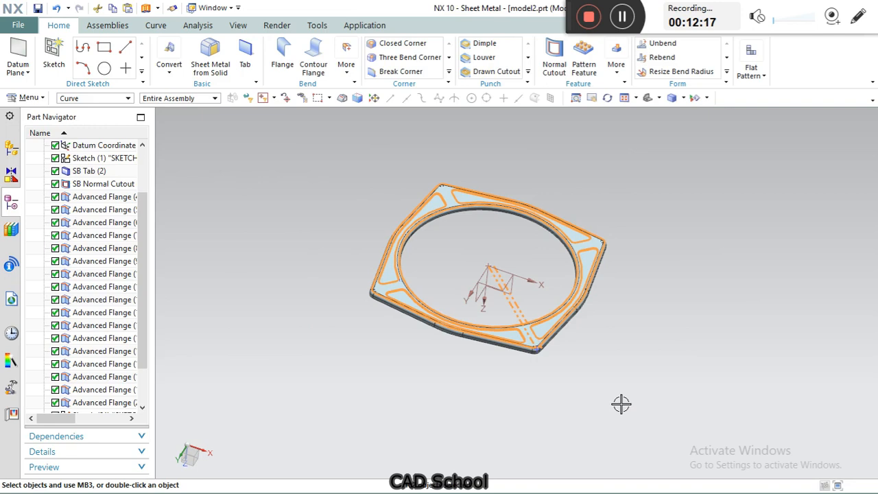
key(ctrl+b)
scroll(522, 279, up, 2)
middle_drag(467, 305, 549, 231)
scroll(548, 231, down, 1)
scroll(505, 157, up, 3)
scroll(506, 157, down, 2)
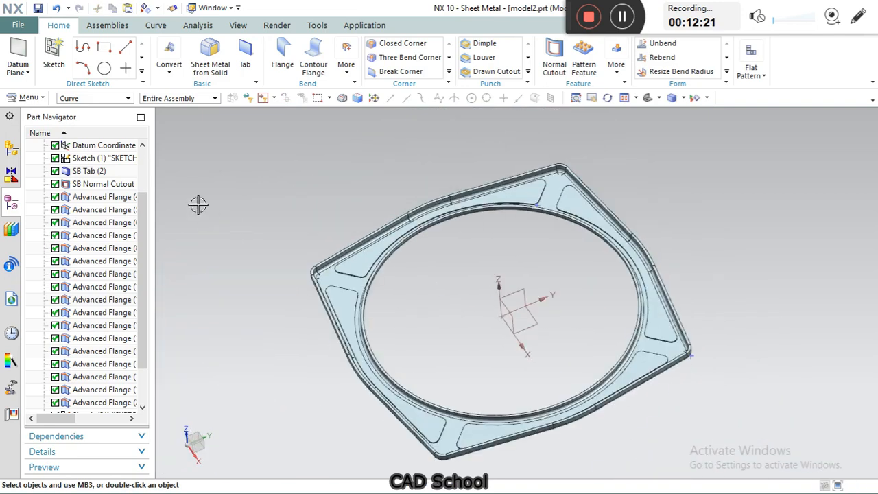
click(103, 98)
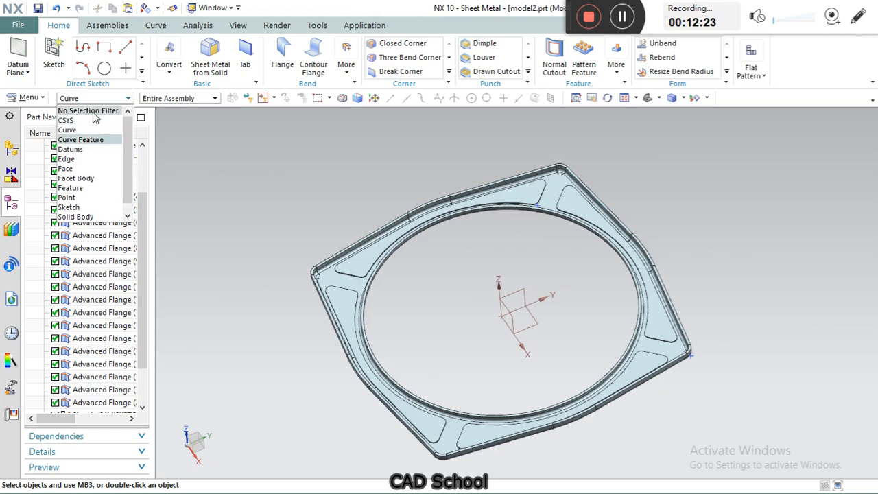
click(89, 111)
Step: Switch from the Sheet Metal environment to the Modeling environment
scroll(539, 339, up, 1)
middle_drag(462, 308, 462, 281)
scroll(256, 243, up, 2)
scroll(332, 288, up, 2)
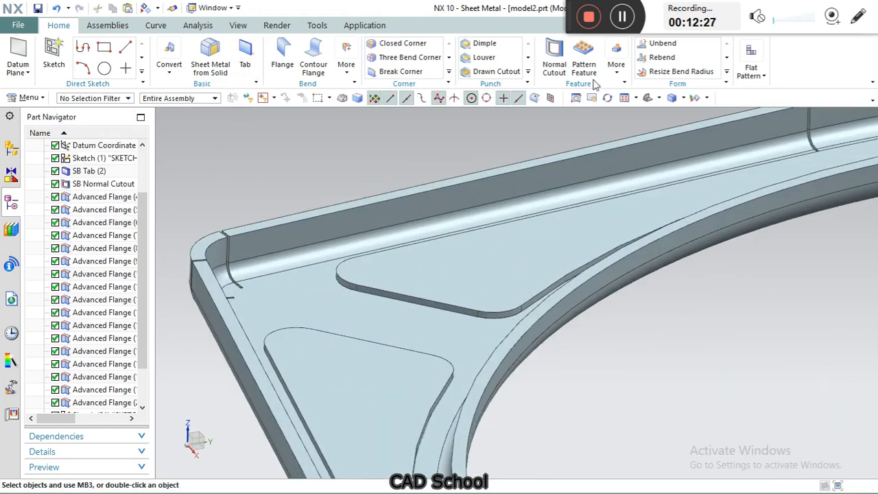
click(367, 194)
double_click(367, 194)
click(364, 25)
click(24, 55)
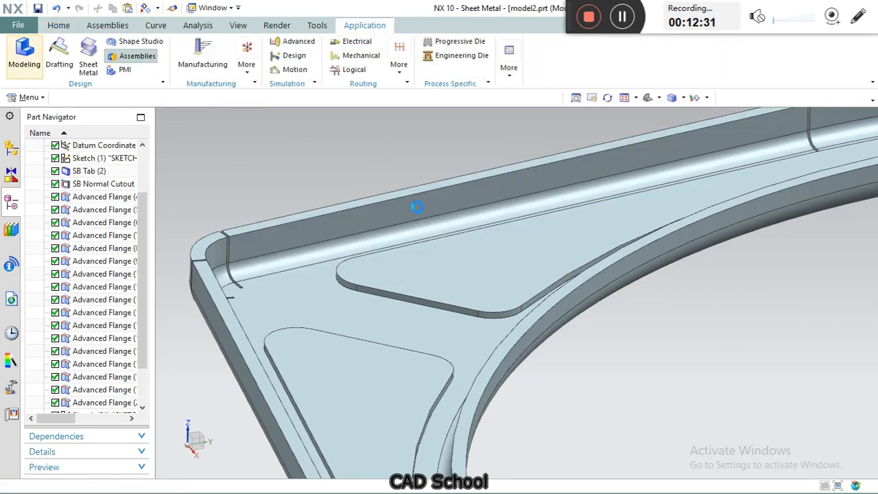
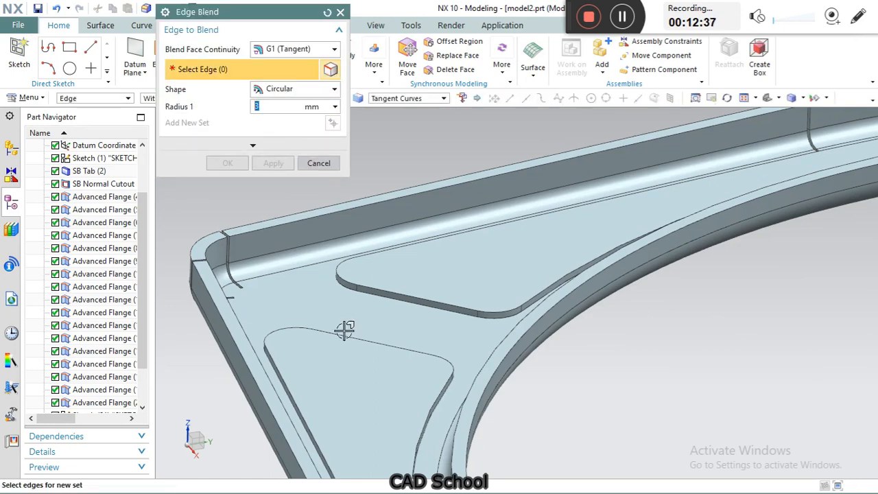
Step: Apply a 3 mm Edge Blend to the upper edges of all four raised profiles on the flanged side
scroll(396, 306, down, 2)
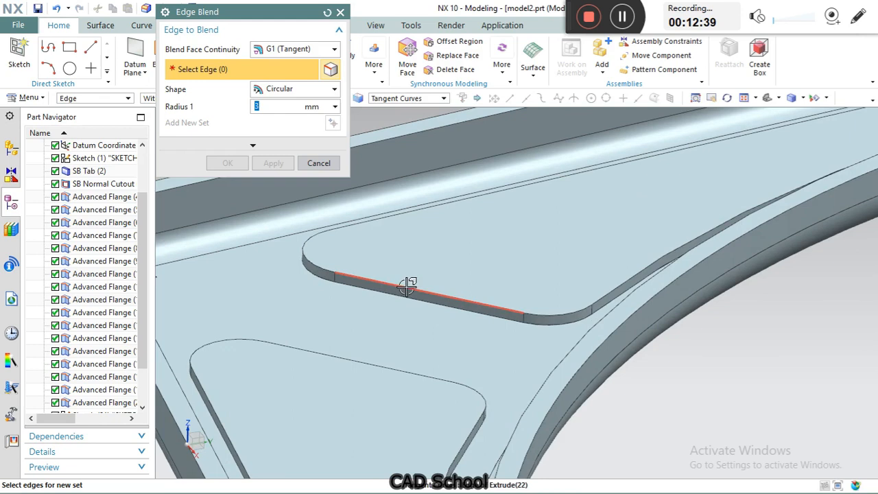
click(407, 285)
click(422, 380)
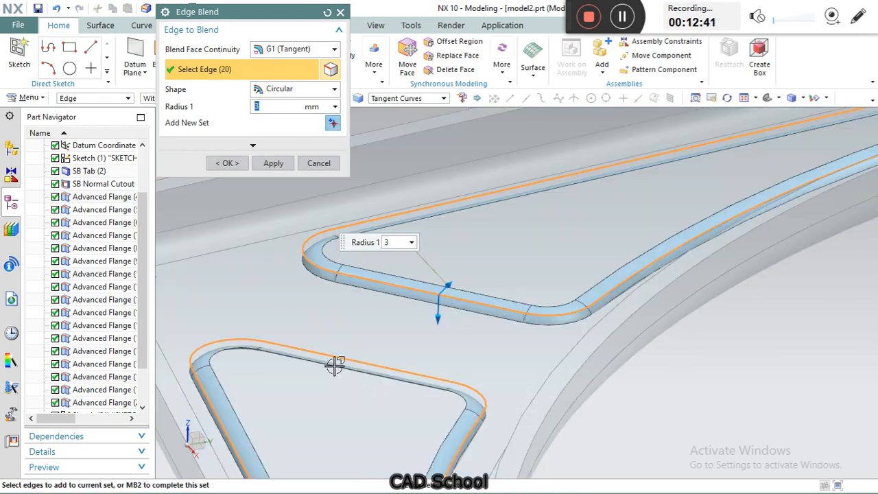
scroll(339, 377, up, 4)
scroll(647, 290, down, 5)
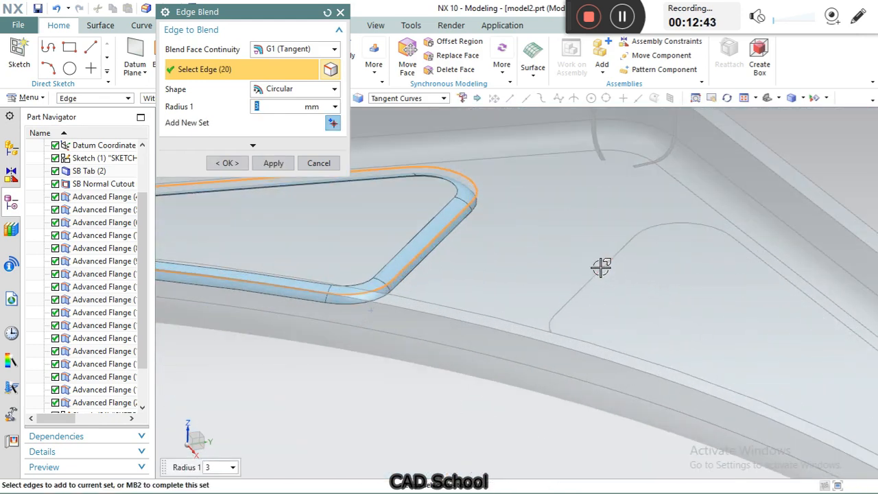
scroll(465, 251, up, 4)
scroll(612, 328, down, 5)
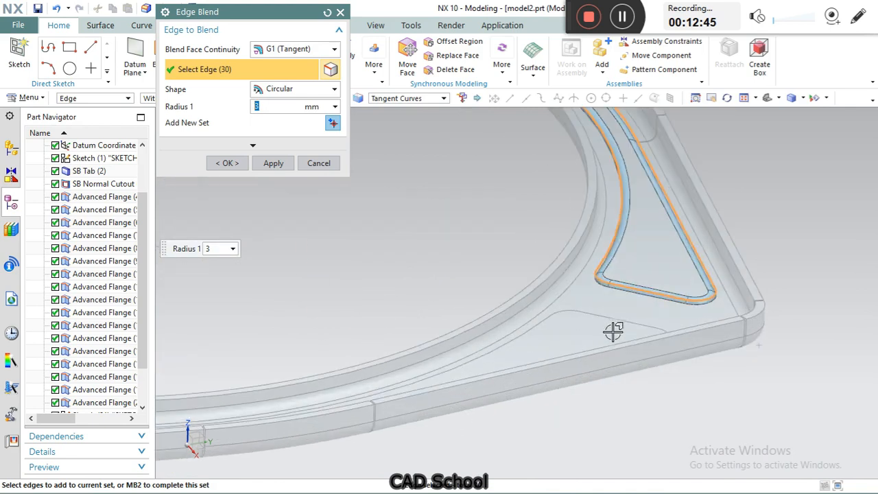
click(610, 315)
scroll(637, 417, up, 4)
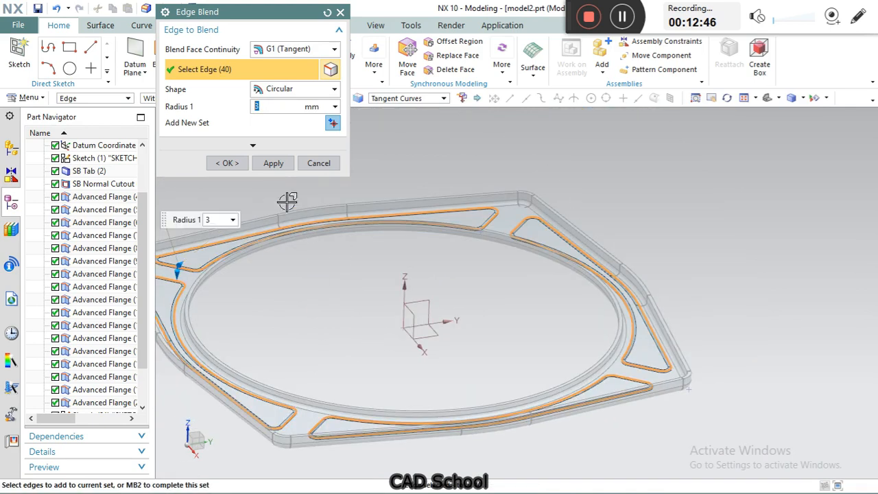
click(273, 165)
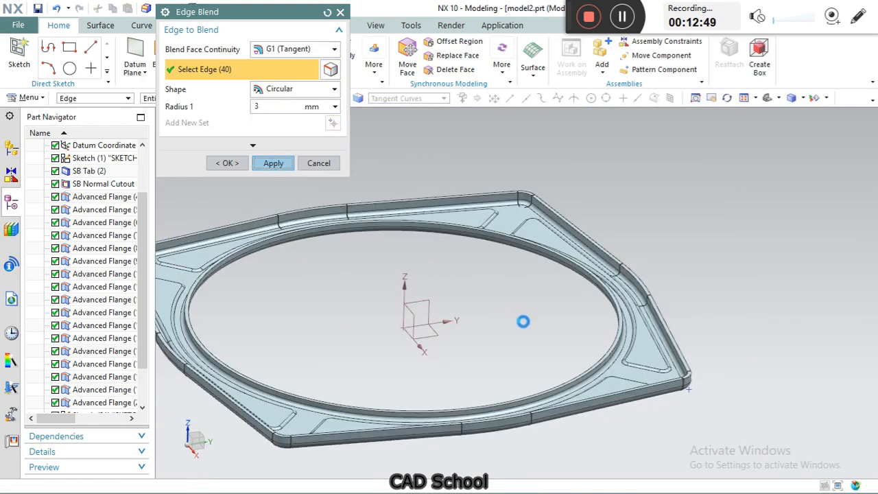
Step: Apply a 3 mm Edge Blend to the edge loops of the four recessed pockets on the reverse side
scroll(546, 345, up, 3)
middle_drag(548, 345, 580, 256)
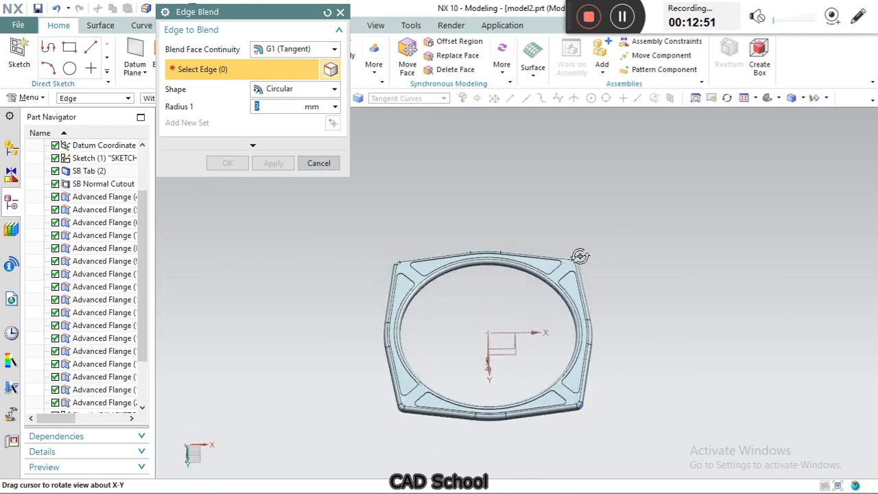
scroll(359, 288, down, 5)
scroll(469, 145, down, 3)
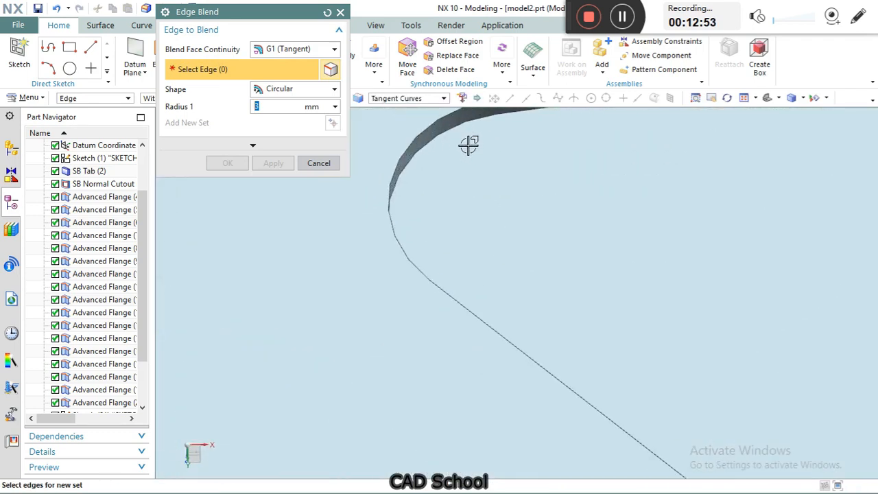
click(441, 130)
scroll(451, 254, up, 5)
middle_drag(413, 231, 385, 257)
scroll(385, 258, down, 4)
click(343, 277)
scroll(447, 222, up, 8)
scroll(694, 261, down, 3)
scroll(544, 221, down, 4)
click(473, 264)
scroll(529, 227, up, 6)
scroll(593, 255, down, 2)
scroll(593, 255, down, 5)
click(588, 211)
scroll(592, 261, up, 8)
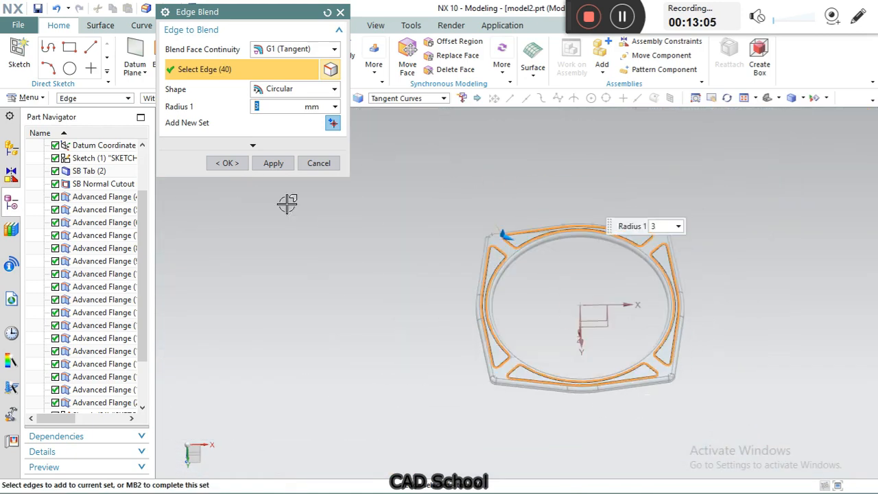
click(232, 163)
Step: Create a new sketch on the flat face around the pockets on the reverse side of the plate
middle_drag(785, 272, 789, 263)
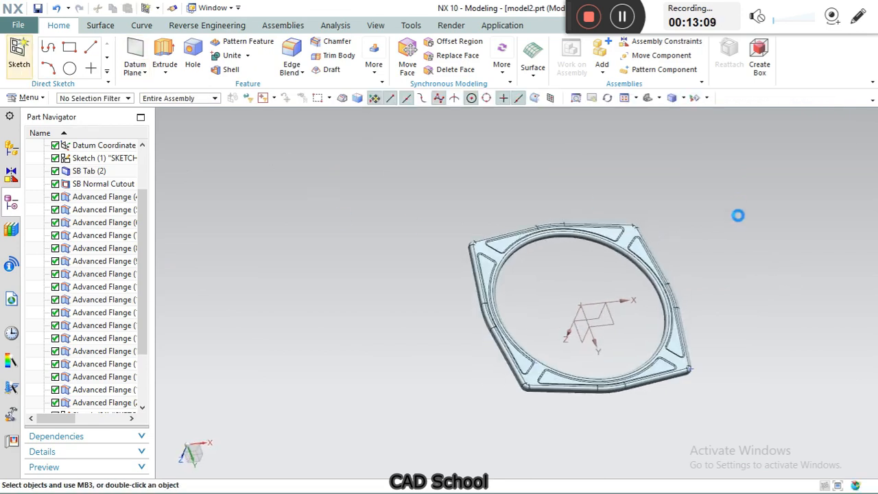
scroll(608, 252, down, 7)
click(692, 185)
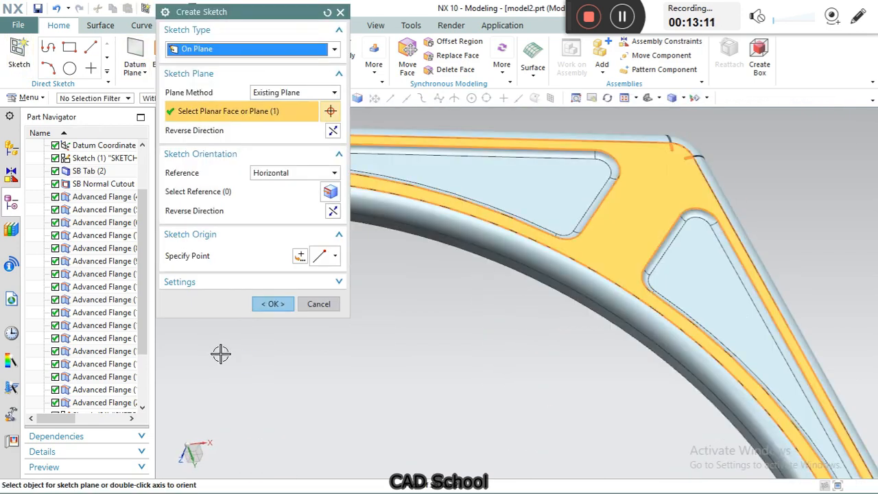
click(275, 303)
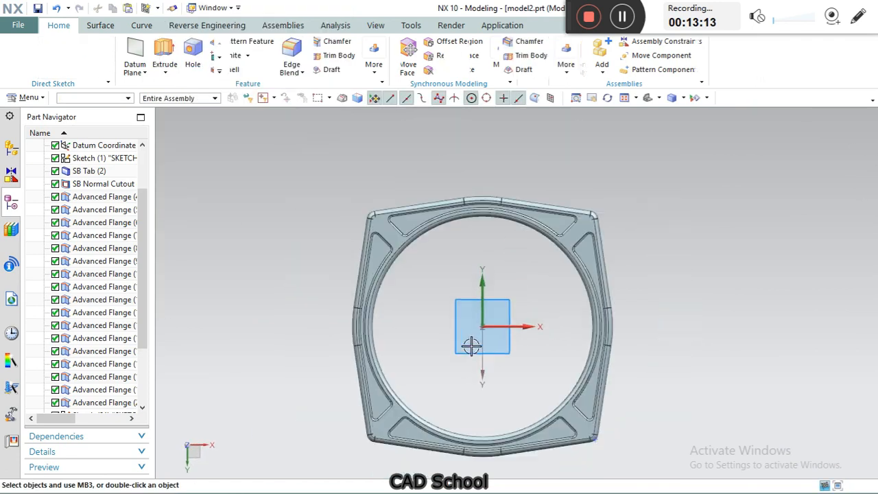
Step: Sketch a line about 215 mm long from the origin at 45° toward the plate corner between two pockets
click(118, 47)
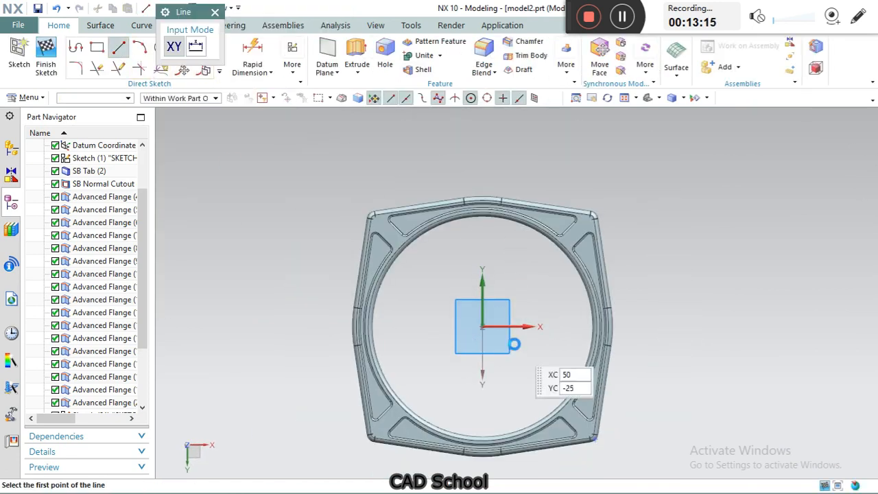
scroll(505, 329, down, 3)
click(482, 326)
scroll(482, 327, up, 3)
scroll(528, 282, down, 3)
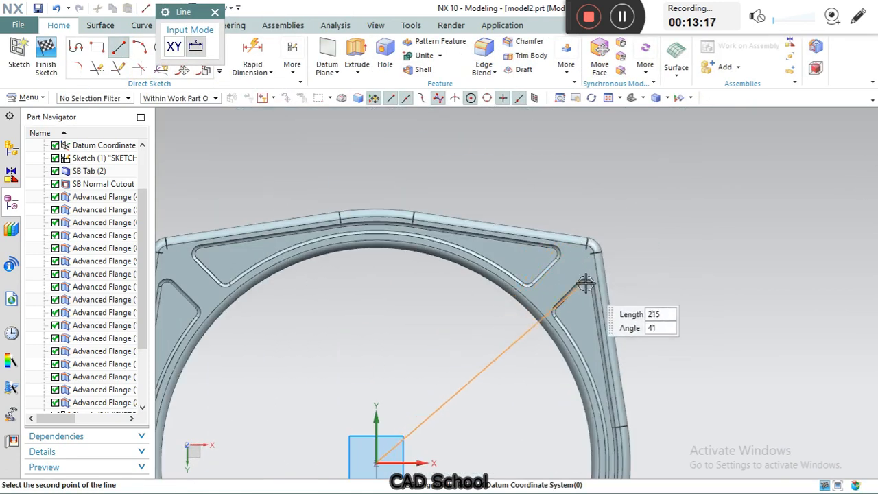
click(574, 266)
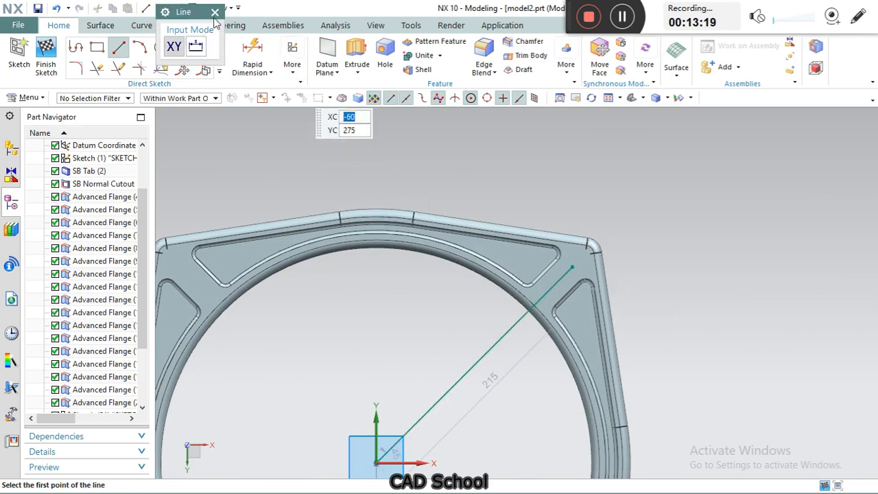
key(Escape)
click(503, 382)
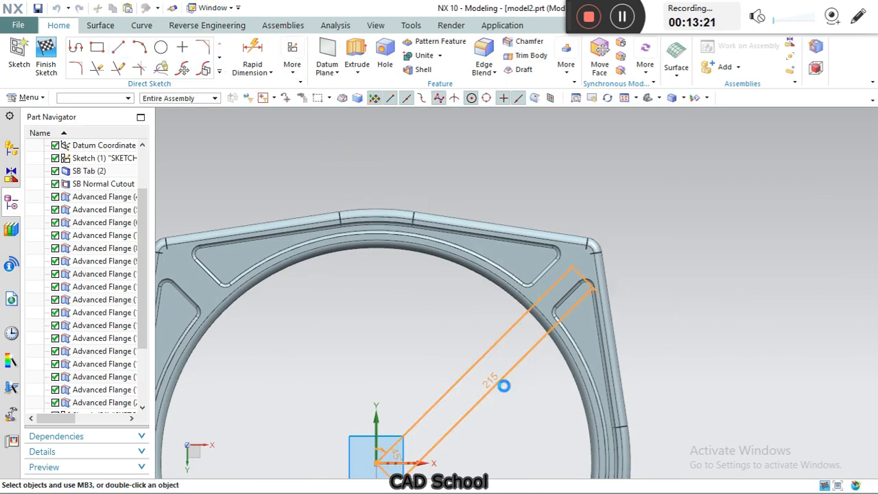
key(ctrl+j)
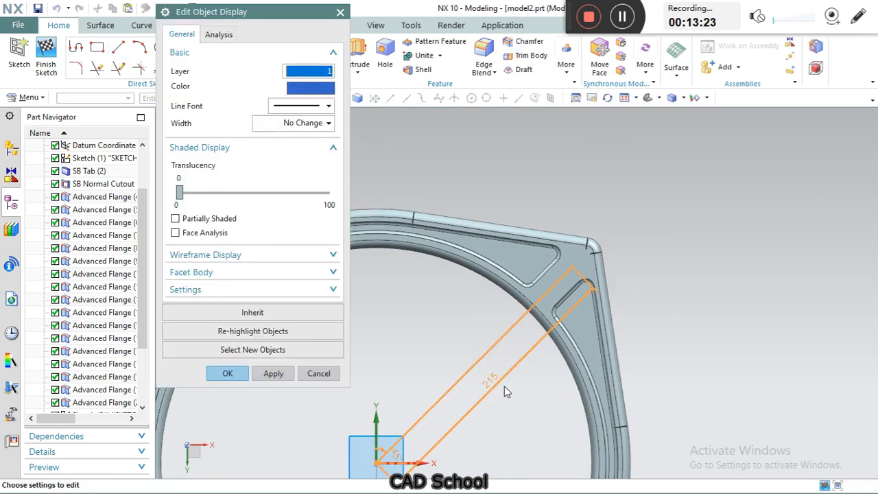
click(320, 373)
scroll(500, 411, down, 3)
double_click(477, 329)
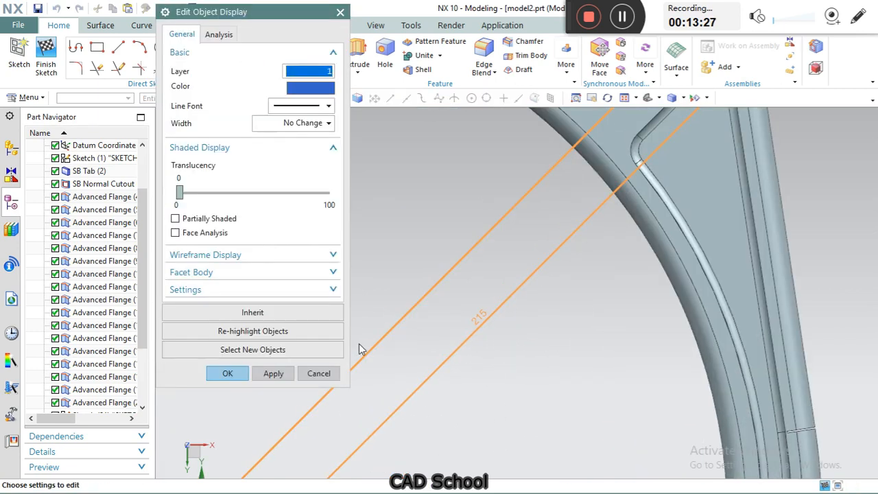
click(318, 374)
Step: Add a Rapid Dimension to the diagonal line and set its length to 220 mm
scroll(380, 322, up, 4)
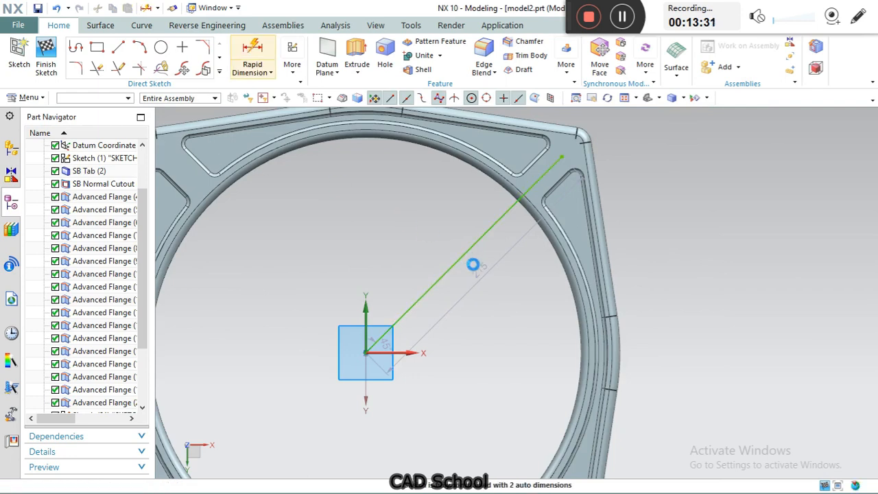
click(457, 263)
click(421, 227)
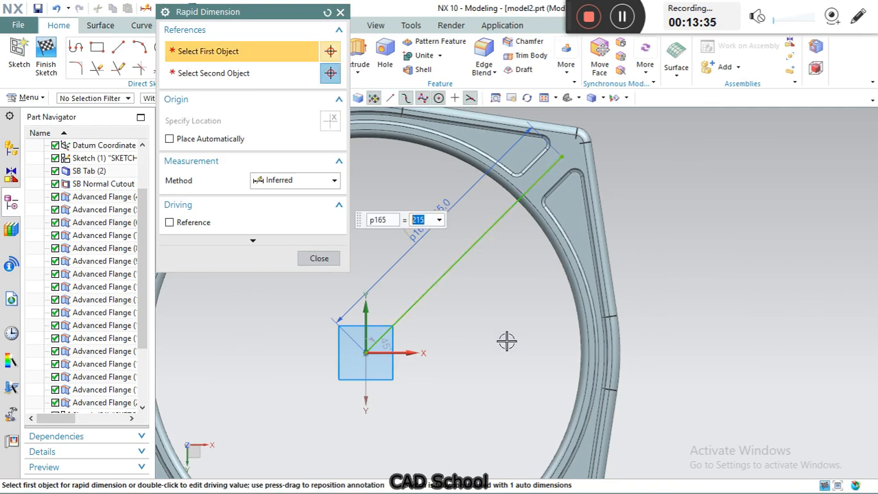
text(220)
key(Return)
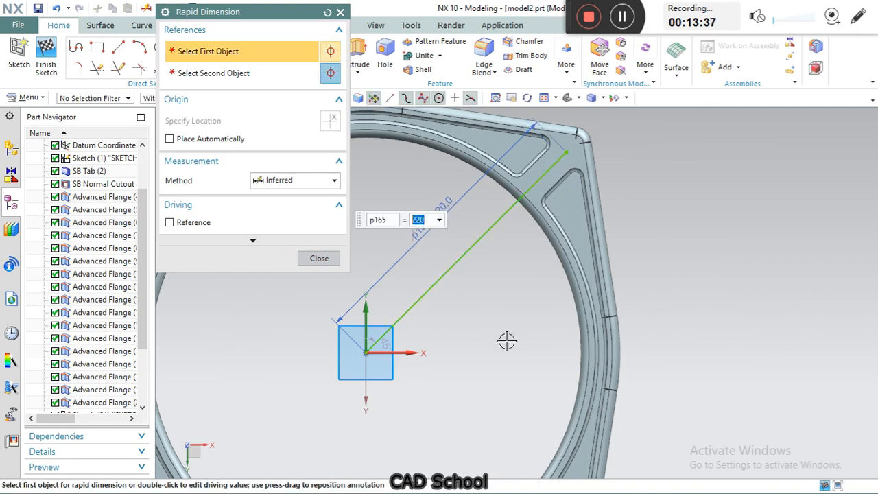
click(319, 258)
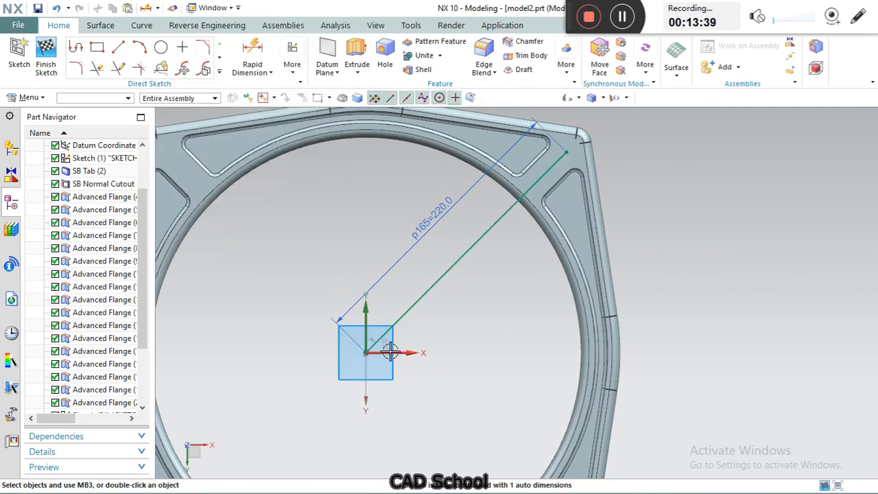
click(385, 345)
double_click(385, 345)
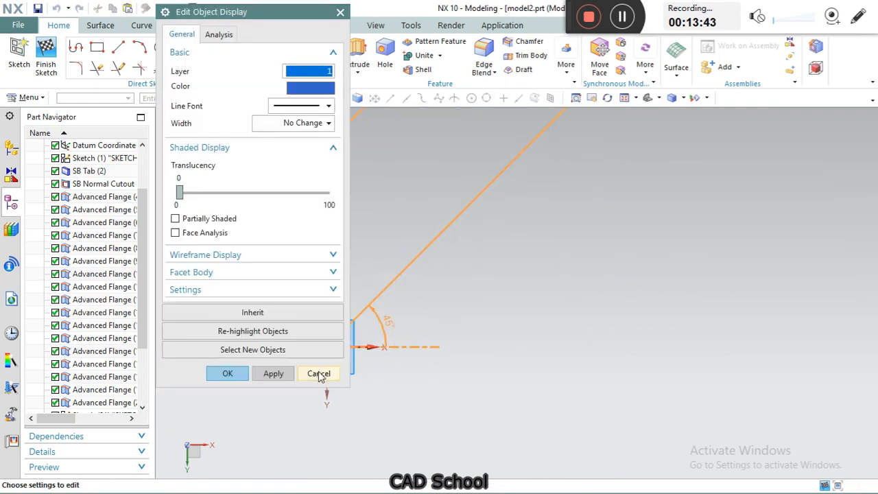
click(318, 373)
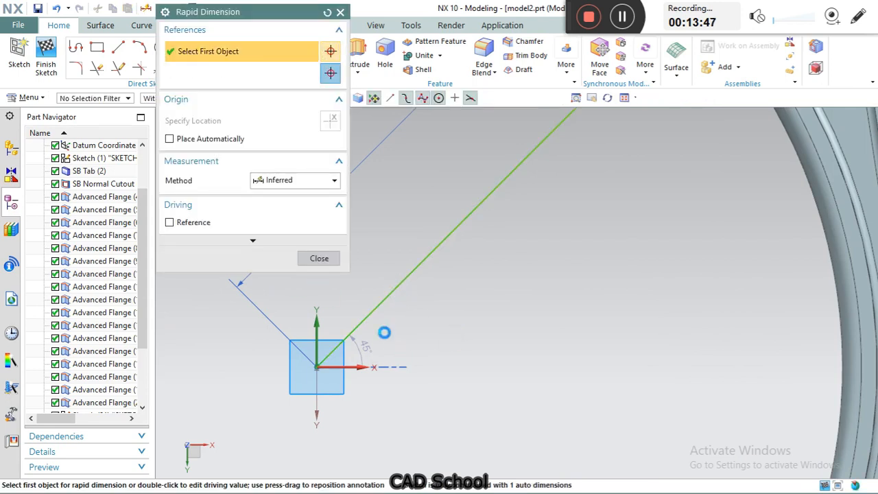
Step: Dimension the acute angle between the diagonal line and the X axis, and convert the line to a reference line
click(374, 309)
click(353, 370)
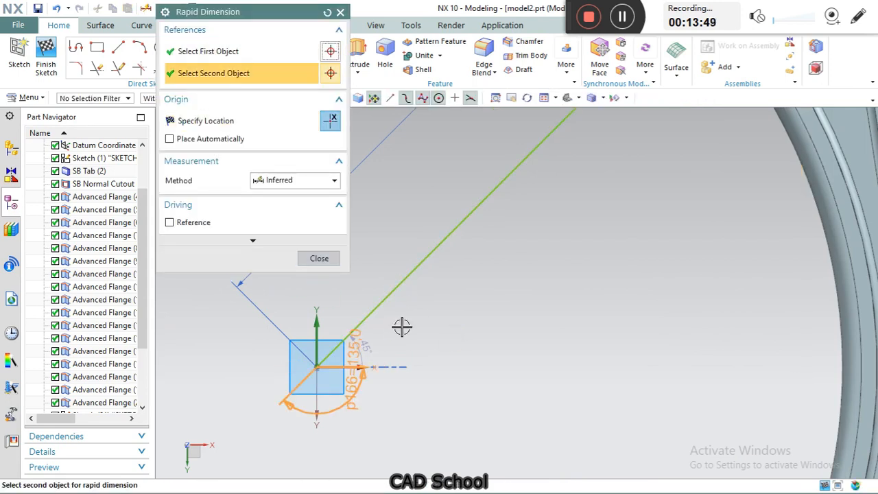
click(402, 330)
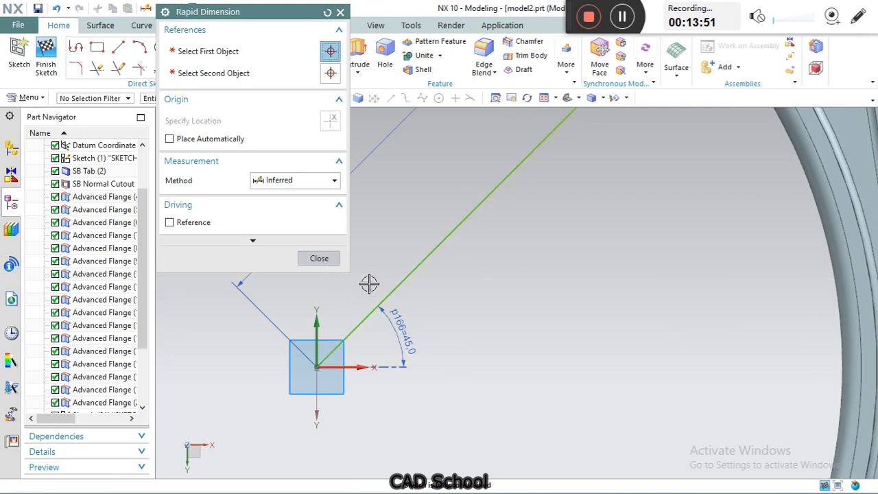
click(332, 265)
scroll(384, 357, down, 3)
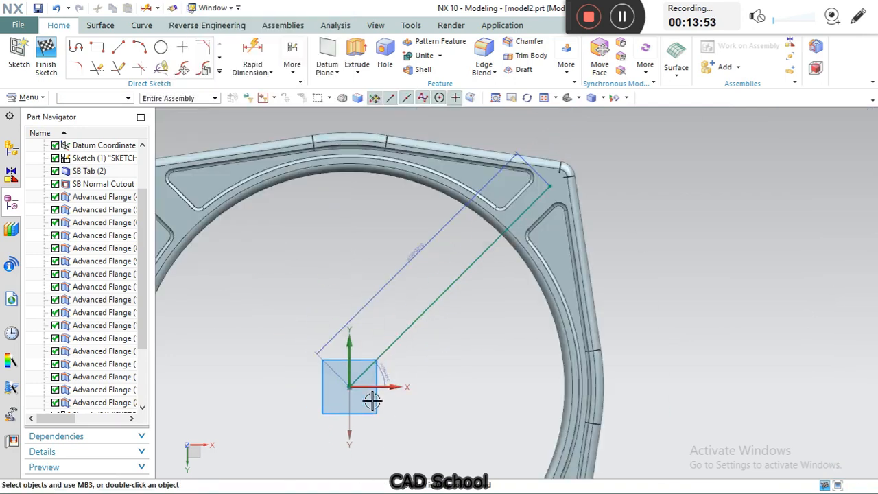
click(426, 301)
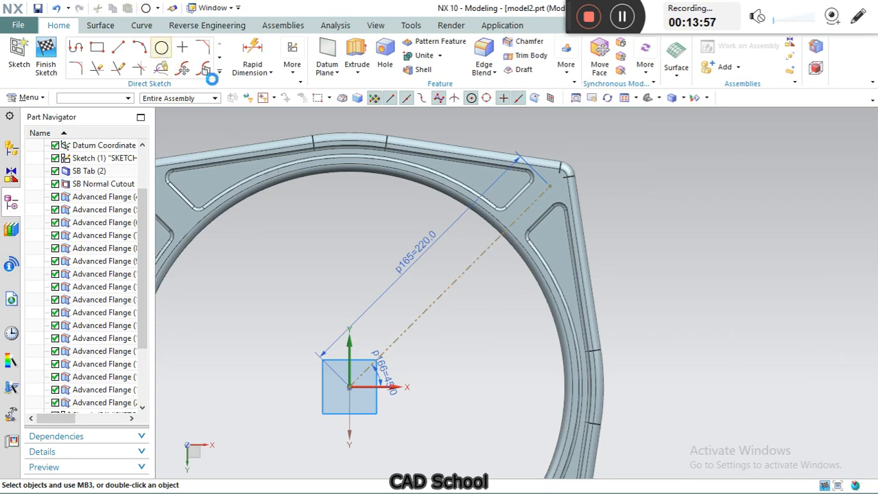
Step: Sketch a circle about 7.3 mm in diameter at the reference line's outer end and one about 6.4 mm farther inward on the line
scroll(535, 173, up, 5)
click(575, 210)
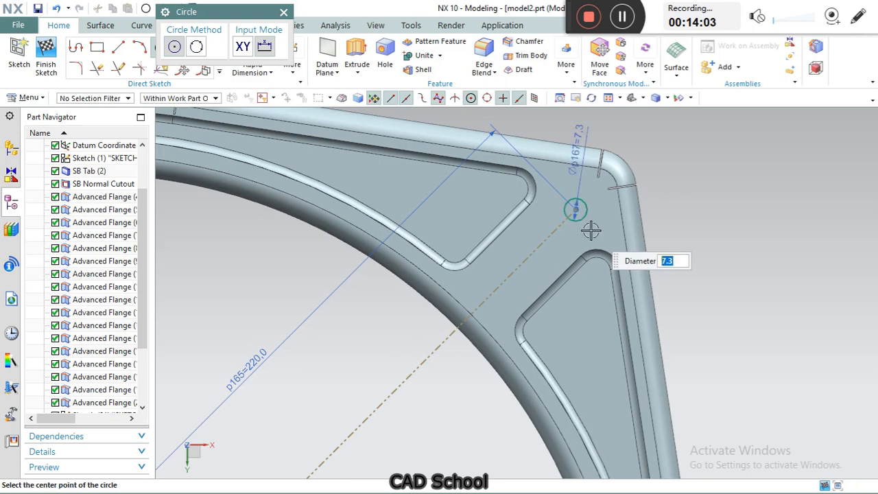
scroll(519, 279, up, 1)
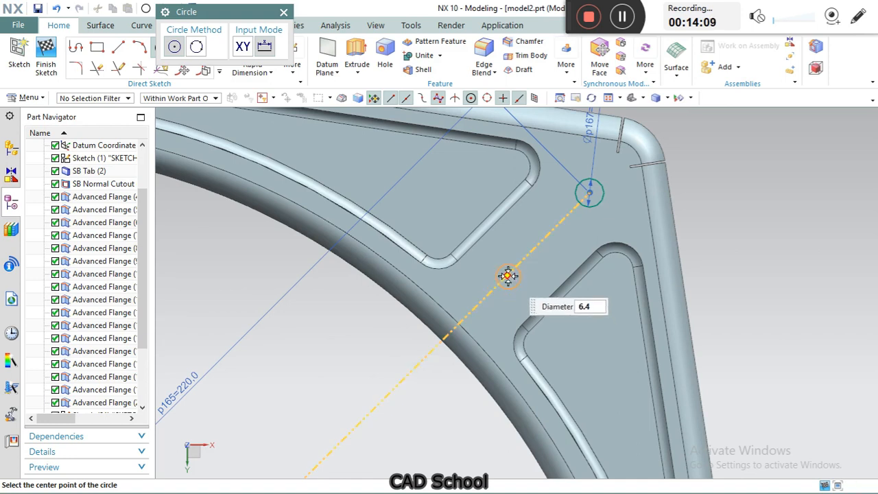
click(507, 276)
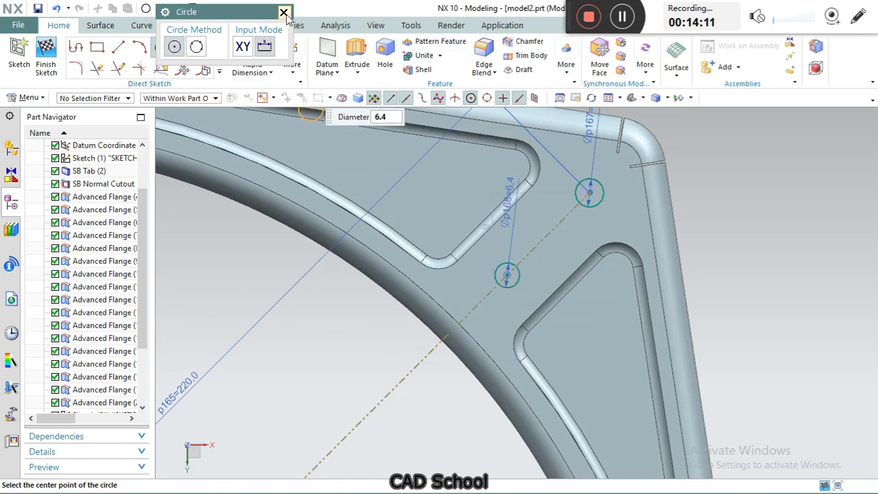
click(283, 13)
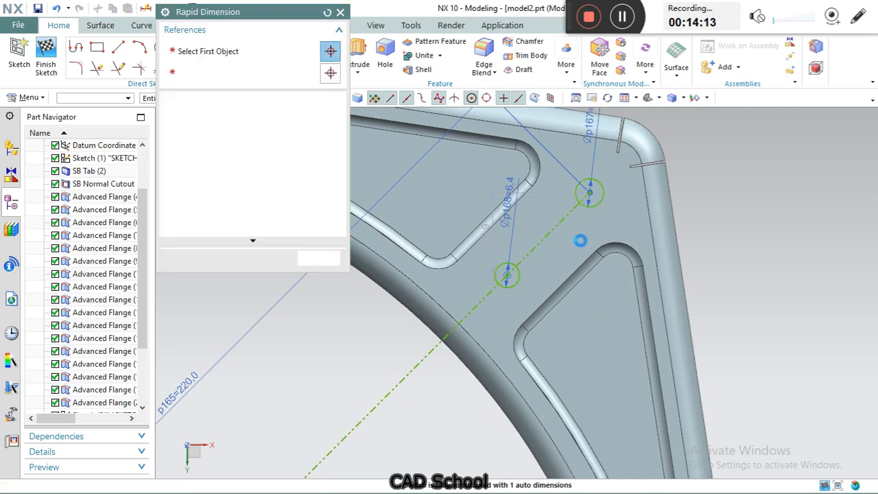
Step: Dimension the distance between the two circle centers and set it to 35 mm
click(588, 193)
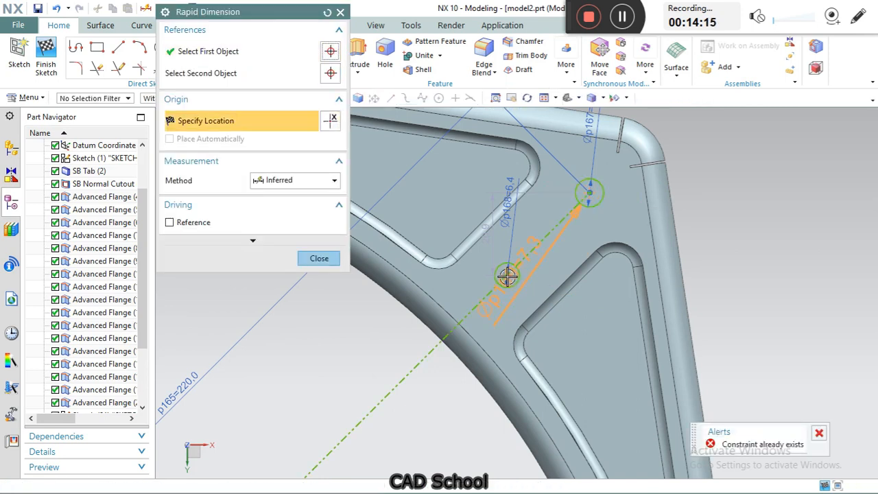
click(507, 275)
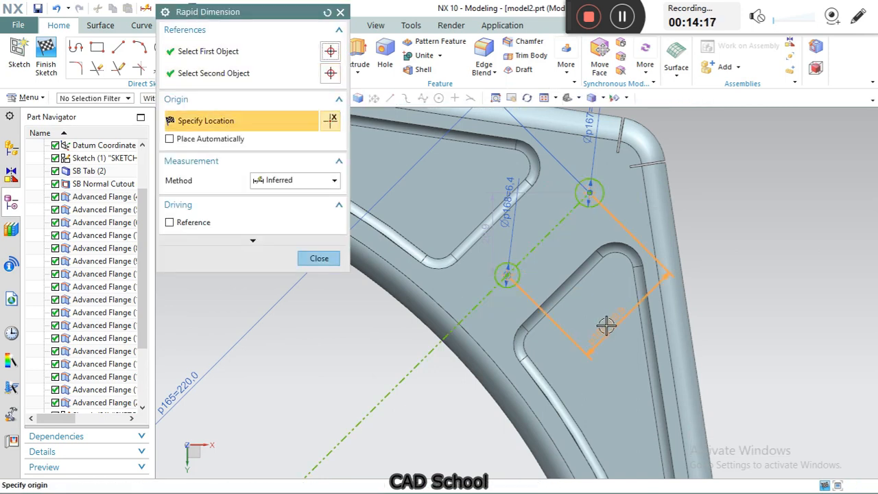
click(607, 323)
text(35)
key(Return)
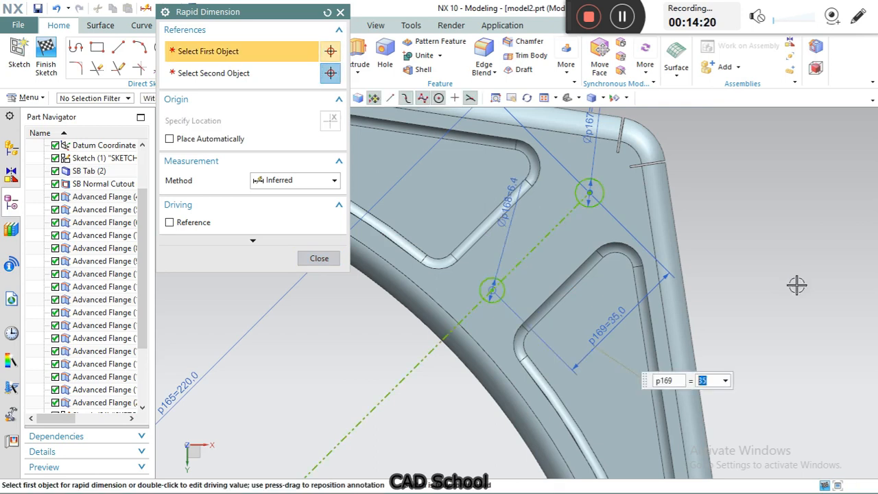
click(316, 259)
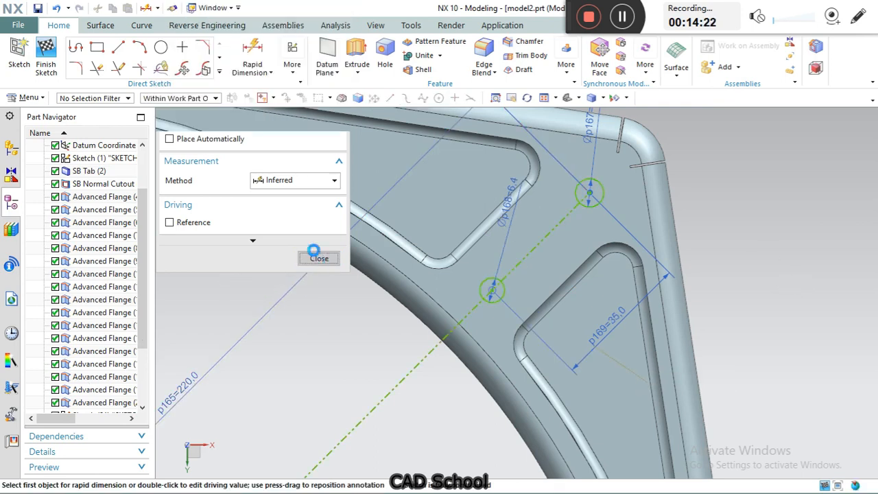
Step: Mirror the two corner circles about the sketch's Y axis with Mirror Curve, using the Connected Curves selection rule
click(218, 72)
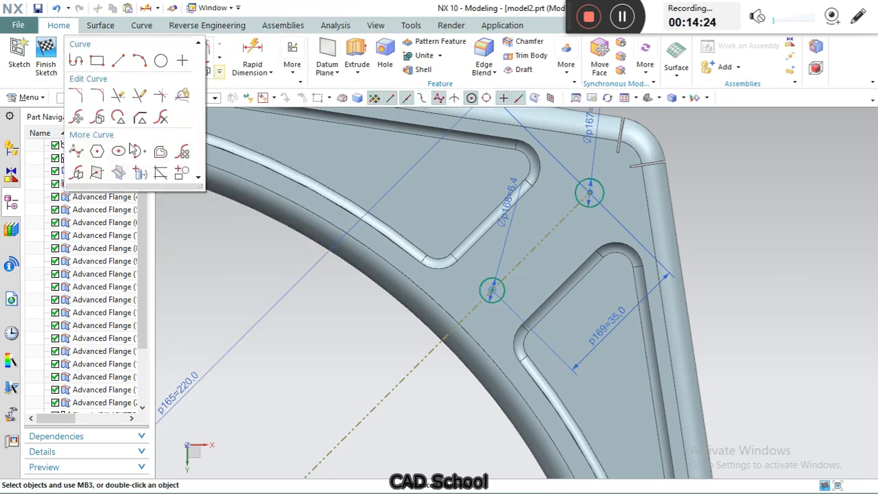
click(80, 174)
click(409, 98)
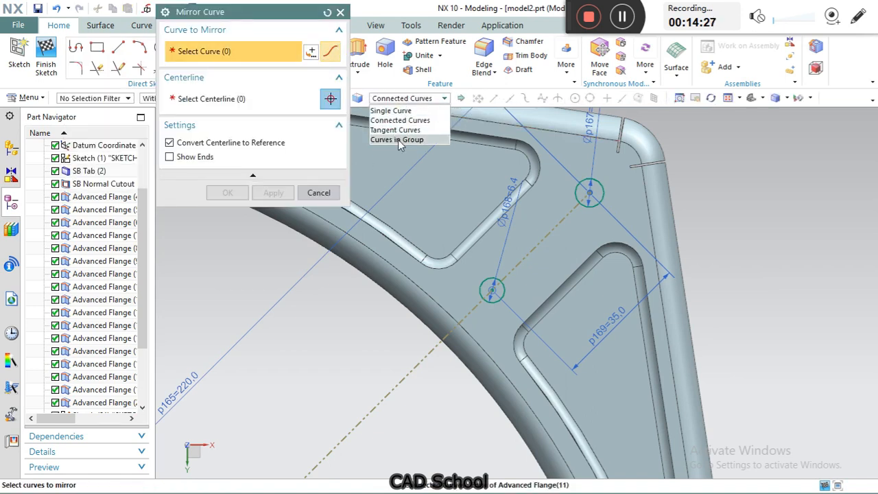
click(398, 121)
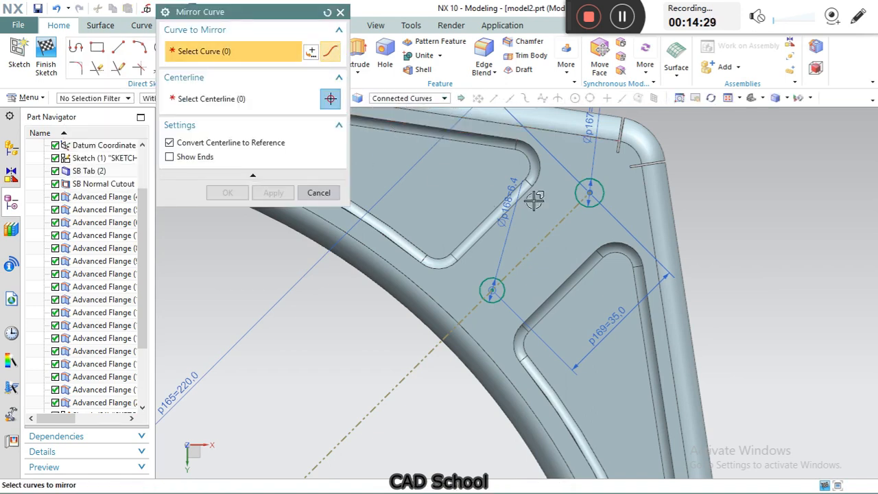
click(490, 290)
scroll(774, 278, down, 4)
middle_click(342, 240)
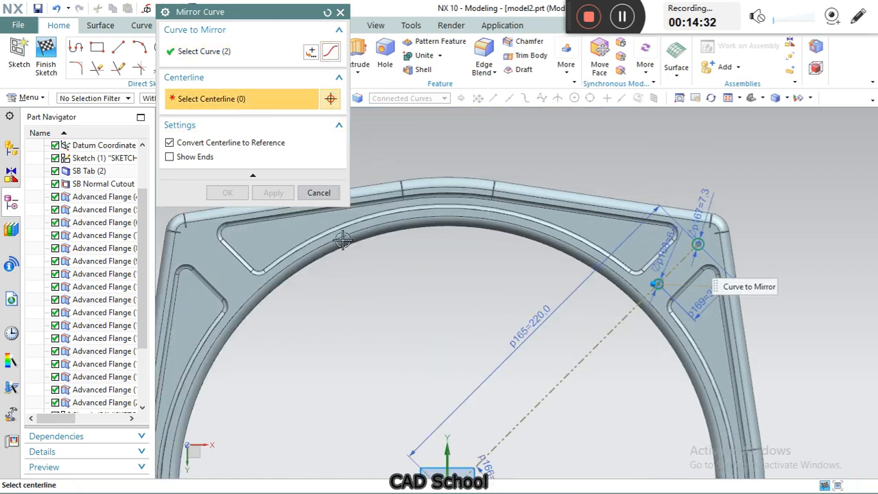
click(451, 456)
click(273, 193)
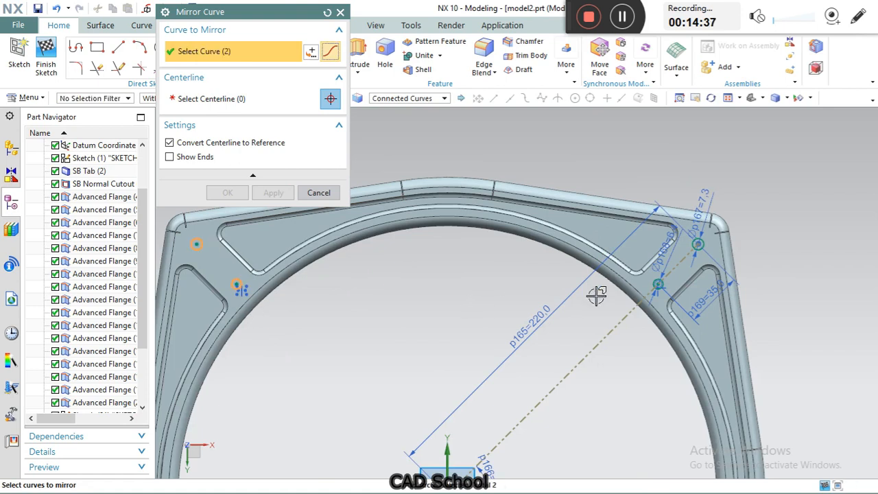
Step: Mirror all four circles about the sketch's X axis to the opposite corners and finish the sketch
click(656, 287)
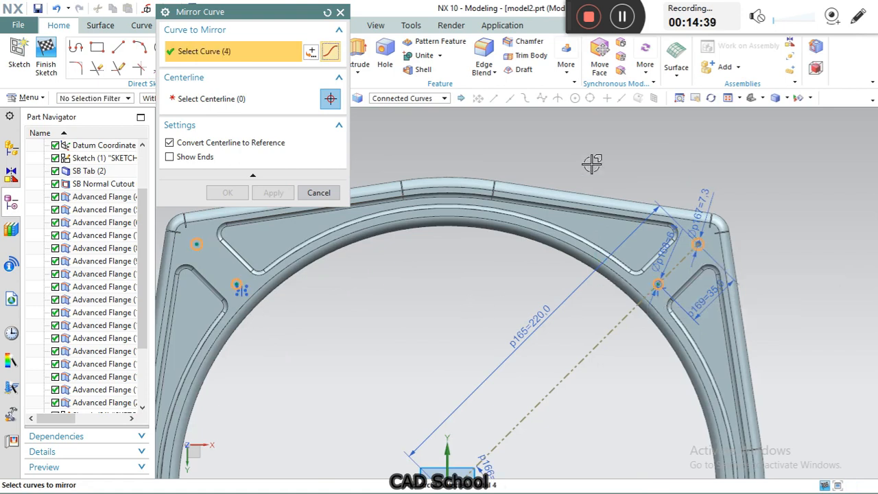
scroll(592, 163, down, 3)
click(277, 103)
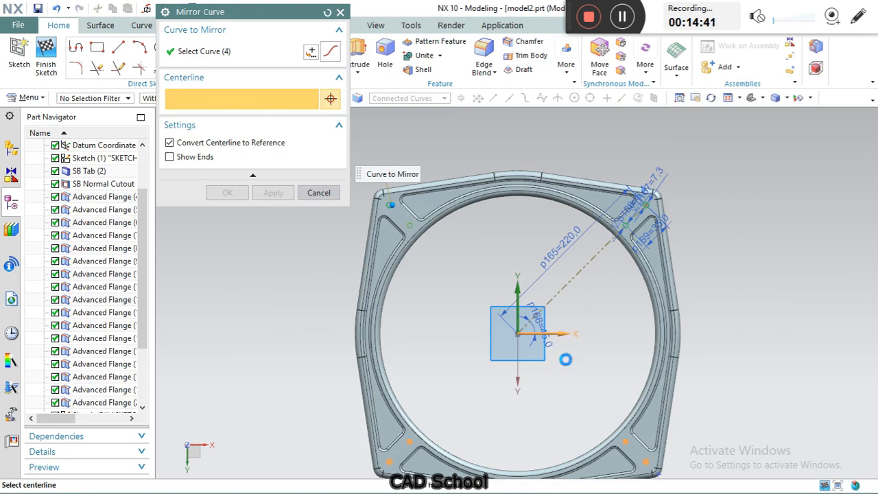
click(227, 194)
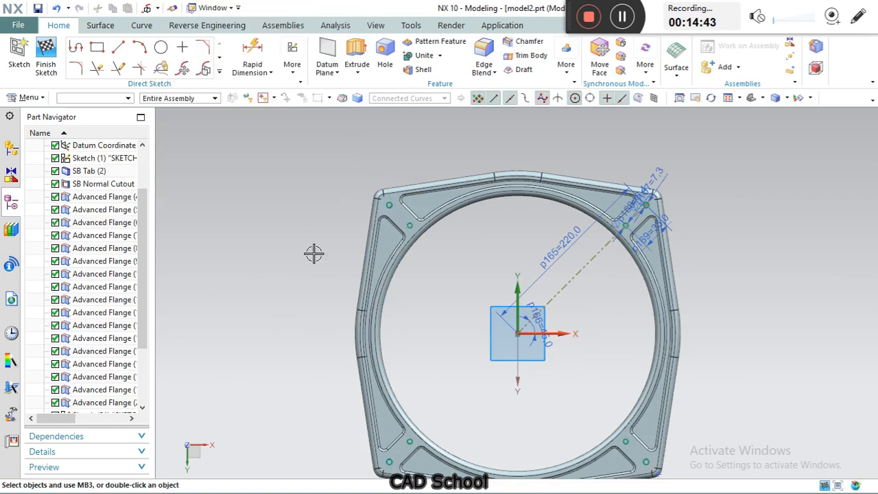
mouse_move(506, 349)
middle_down()
mouse_move(599, 281)
mouse_move(572, 254)
mouse_move(417, 217)
mouse_move(417, 192)
middle_up()
click(46, 56)
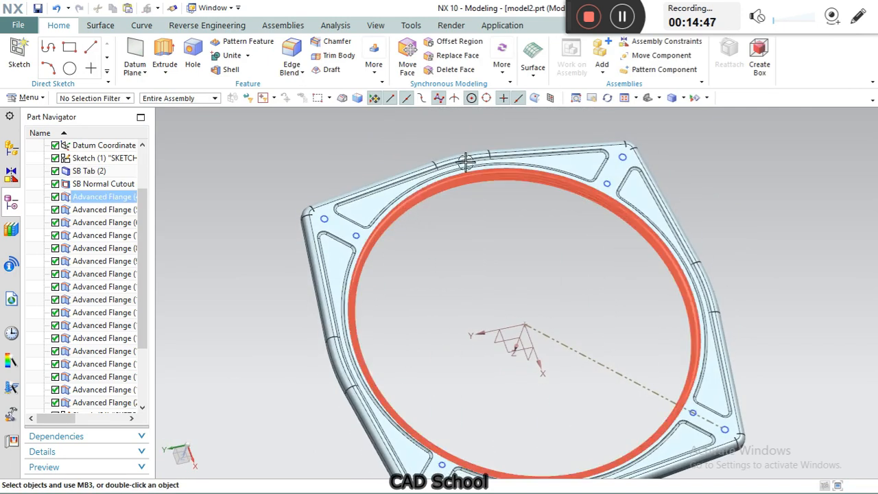
click(502, 26)
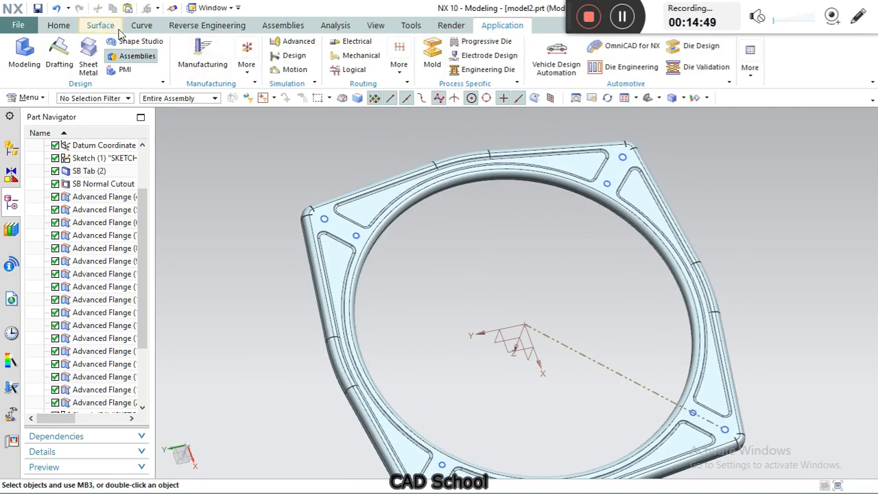
click(58, 26)
click(488, 26)
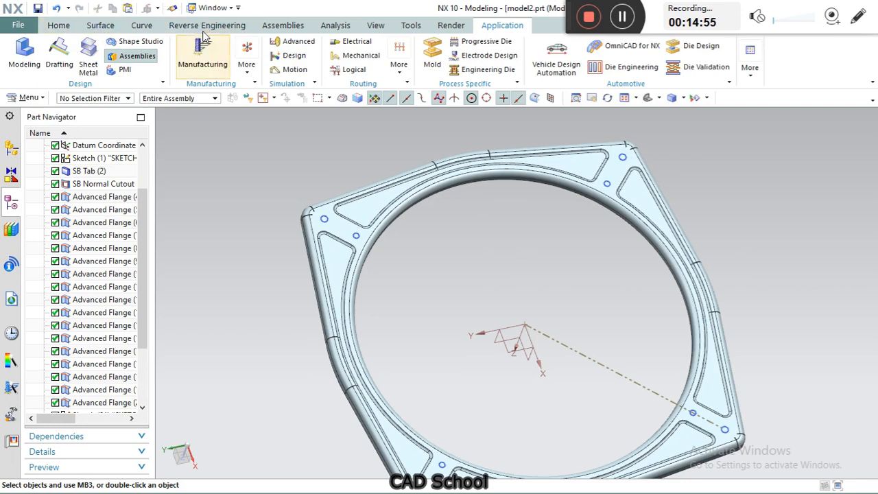
Step: Set up a subtracting Extrude of the eight corner circles with a start distance of 0 and an end distance of 8 mm
click(58, 25)
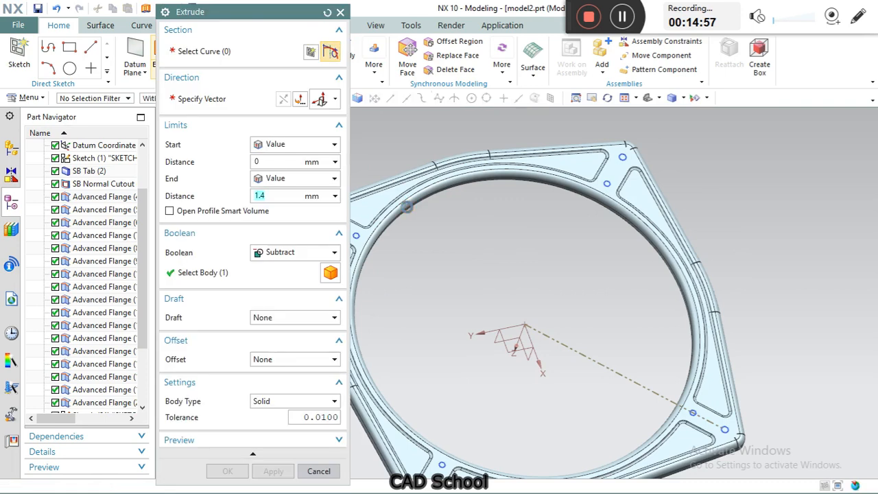
scroll(539, 248, up, 4)
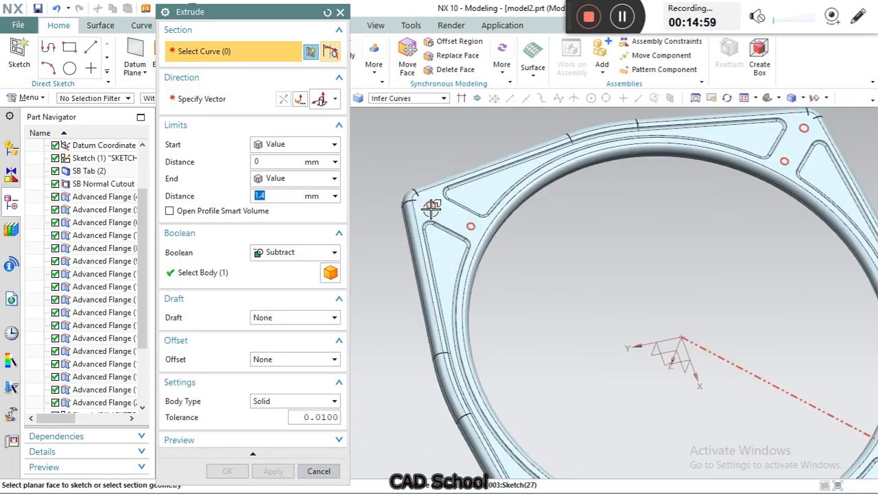
click(528, 239)
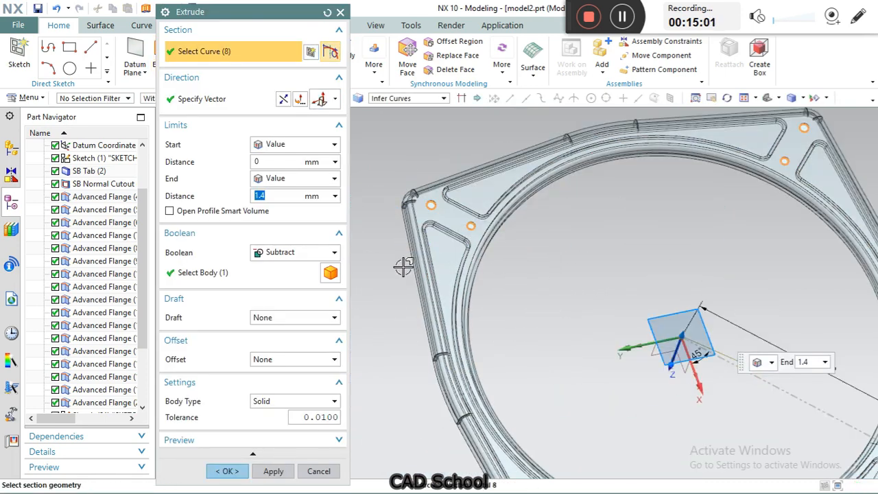
scroll(576, 268, down, 2)
scroll(614, 384, down, 2)
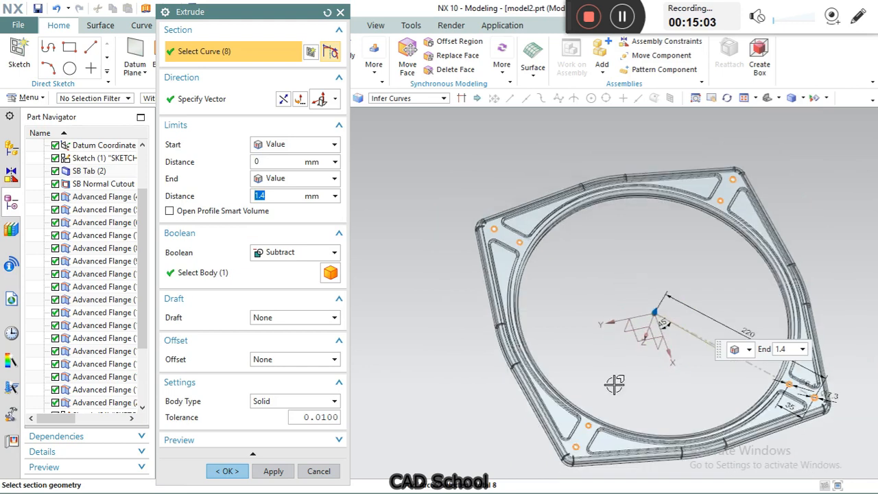
scroll(682, 337, up, 2)
scroll(625, 343, down, 3)
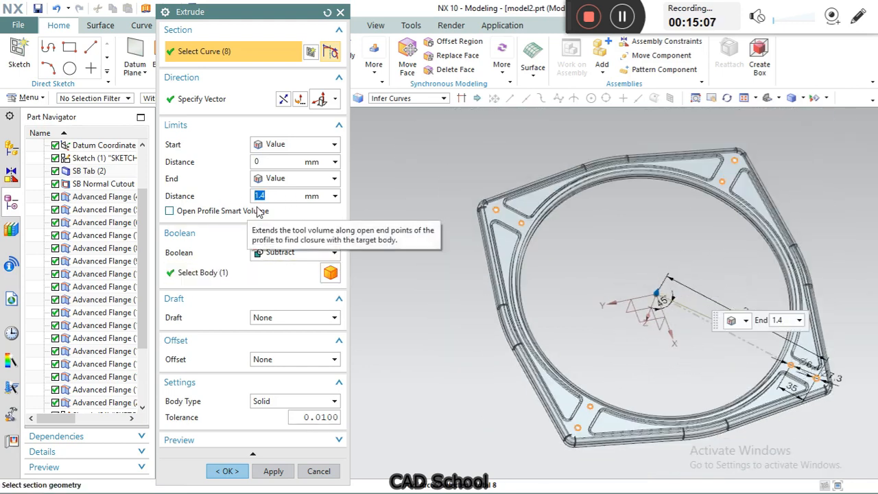
text(8)
key(Return)
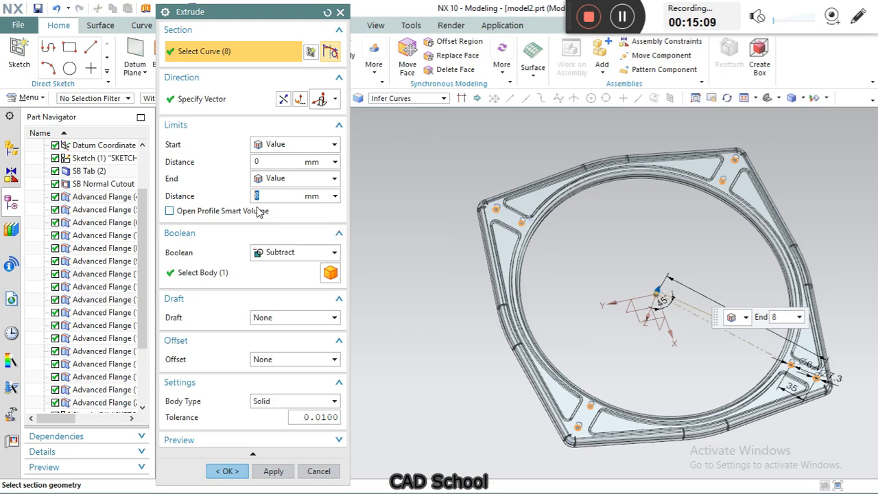
Step: Reverse the extrude direction into the plate and cut the eight corner holes from the body
middle_drag(614, 295, 622, 277)
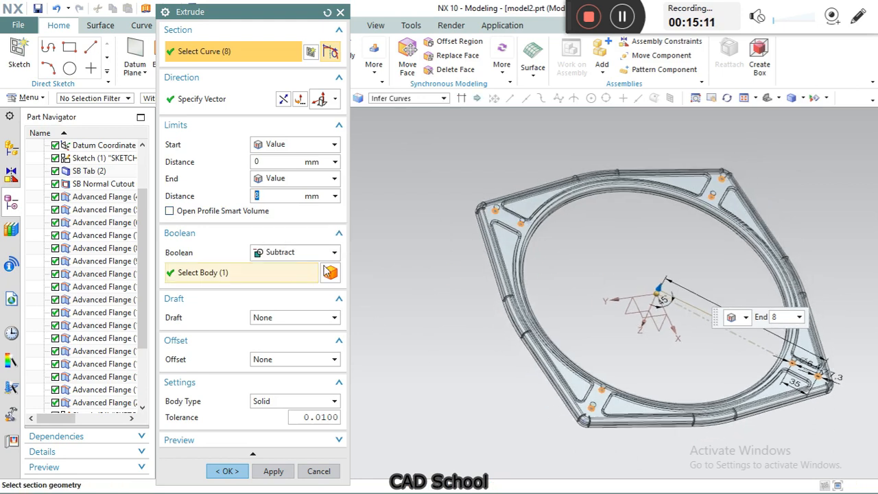
click(270, 276)
click(226, 471)
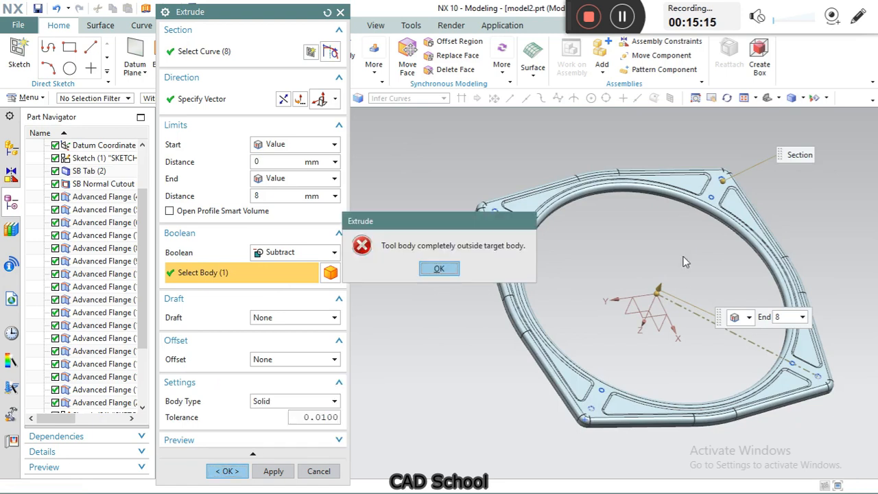
click(452, 270)
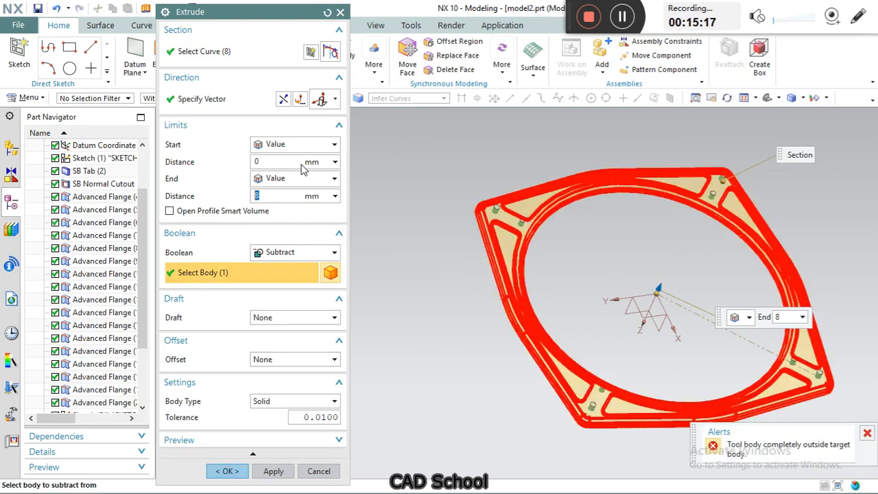
click(298, 103)
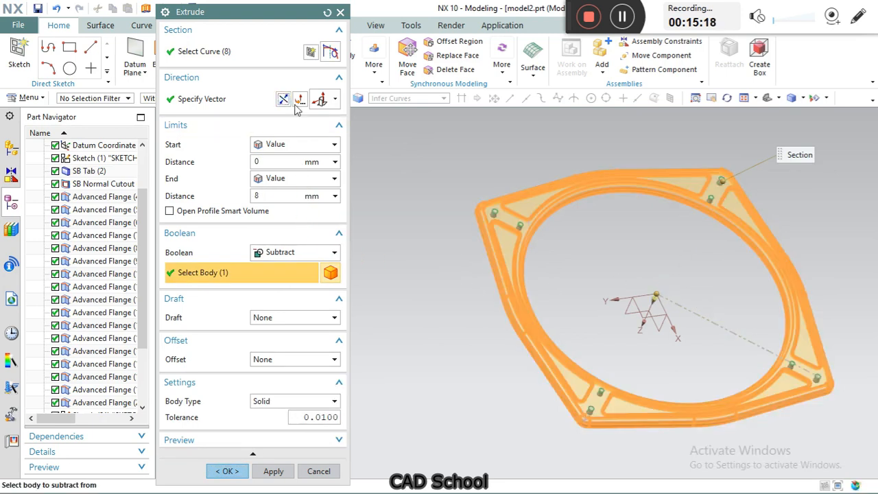
click(227, 470)
Step: Hide the corner hole sketch and the datum coordinate system
scroll(546, 226, up, 2)
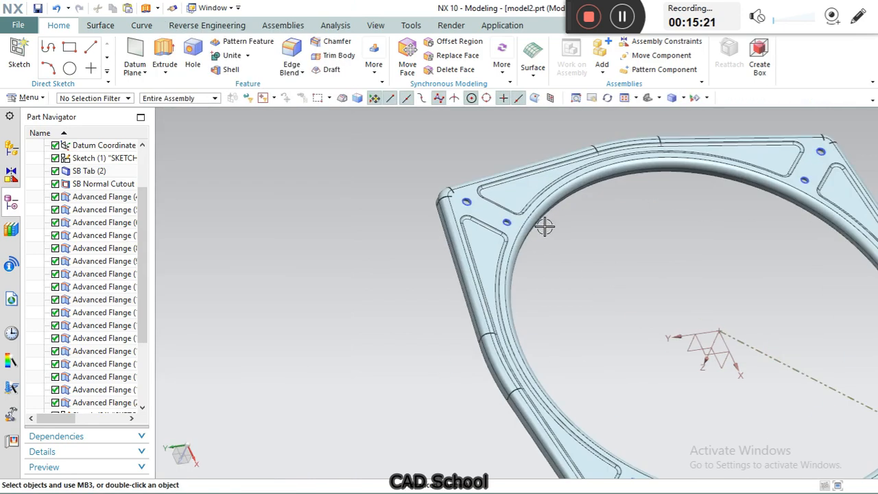
click(513, 225)
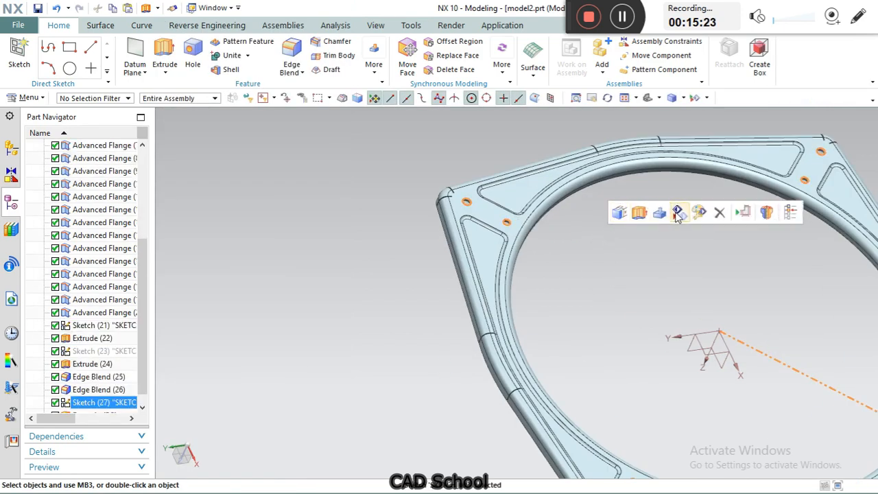
click(678, 213)
scroll(549, 275, down, 3)
mouse_move(563, 290)
middle_down()
mouse_move(642, 244)
mouse_move(652, 206)
middle_up()
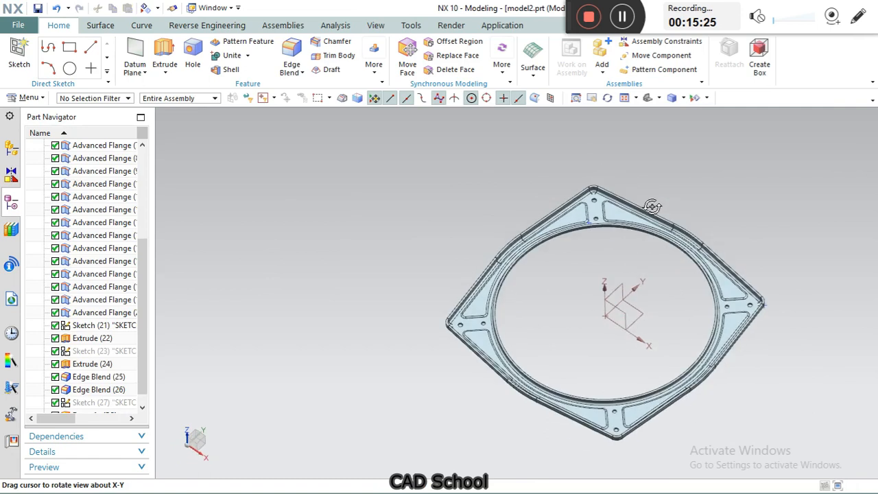
click(604, 311)
key(ctrl+b)
mouse_move(588, 288)
middle_down()
mouse_move(597, 271)
mouse_move(602, 287)
middle_up()
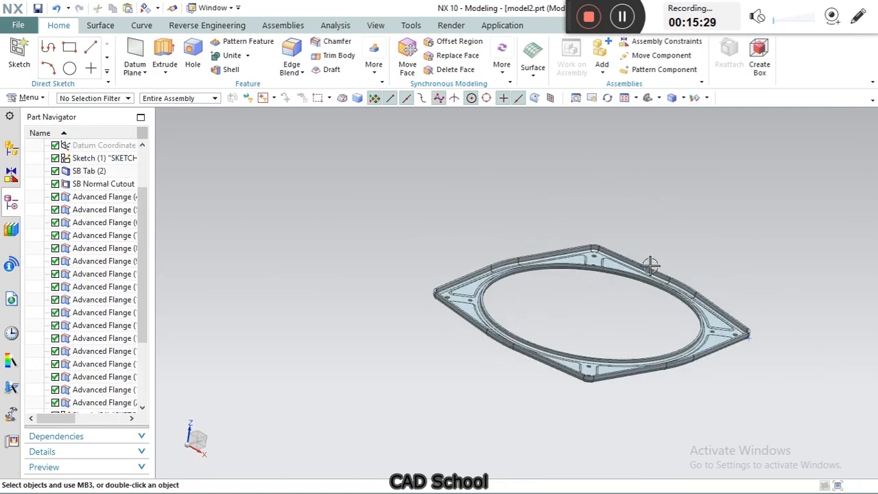
middle_drag(583, 324, 563, 320)
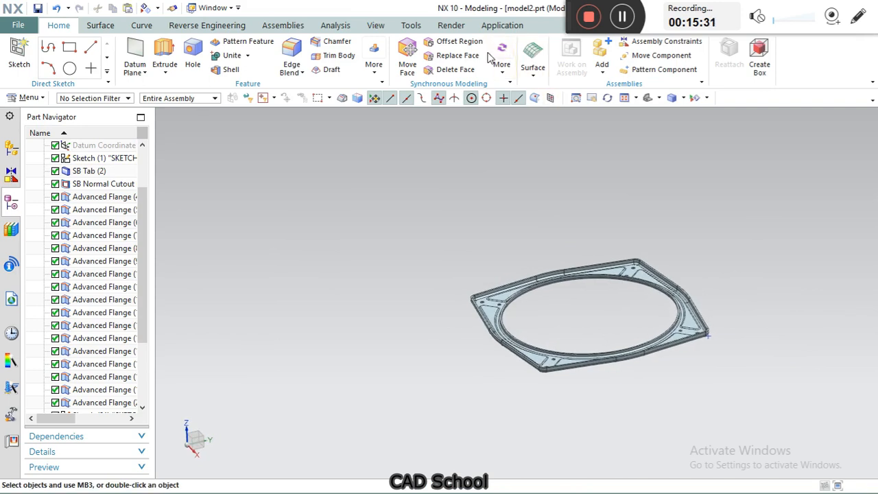
Step: Turn on True Shading for the finished plate and view it from both sides
click(451, 25)
click(23, 62)
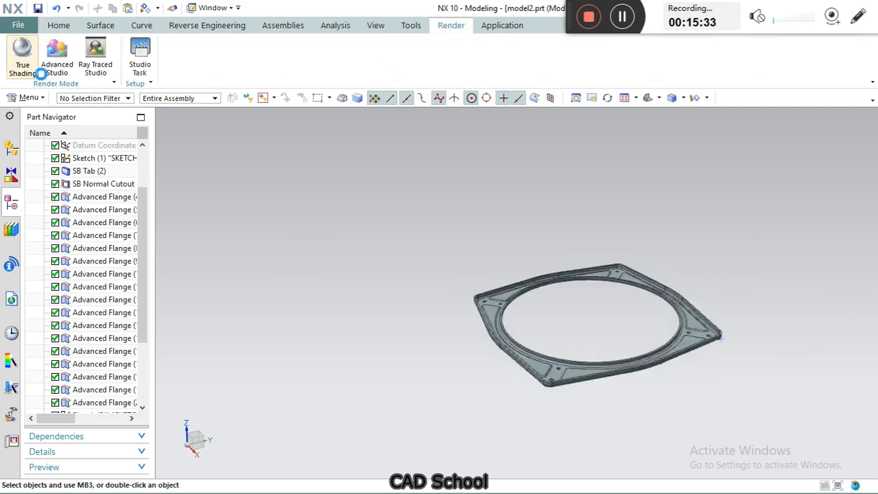
click(646, 100)
scroll(523, 356, up, 1)
scroll(525, 351, down, 1)
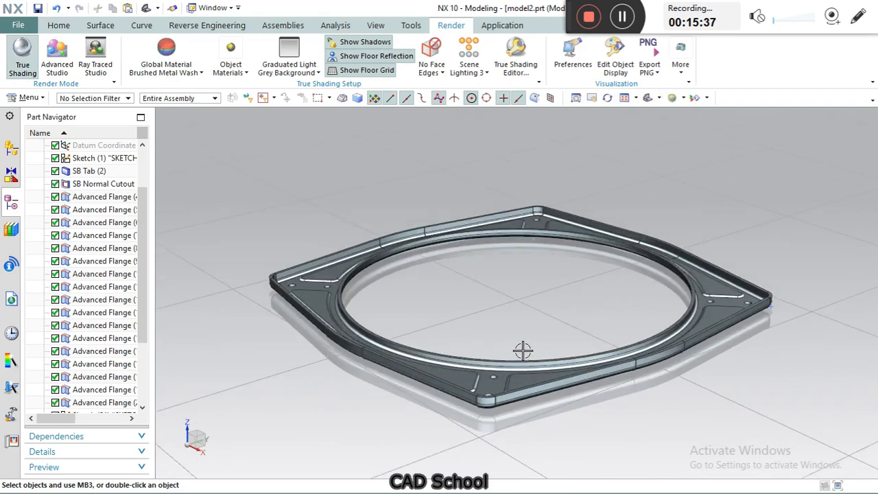
middle_drag(522, 319, 459, 265)
scroll(586, 346, up, 1)
scroll(578, 315, down, 2)
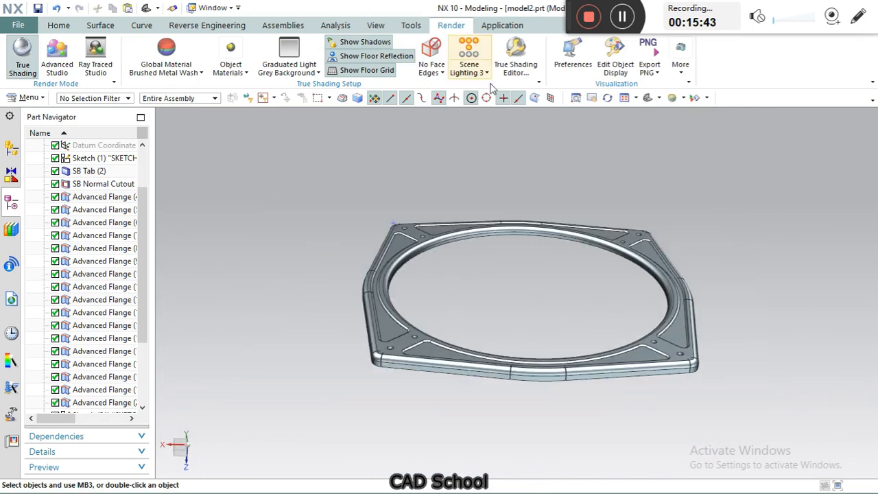
Step: Change the plate body's object display color to a dark gray from the gray palette
click(376, 25)
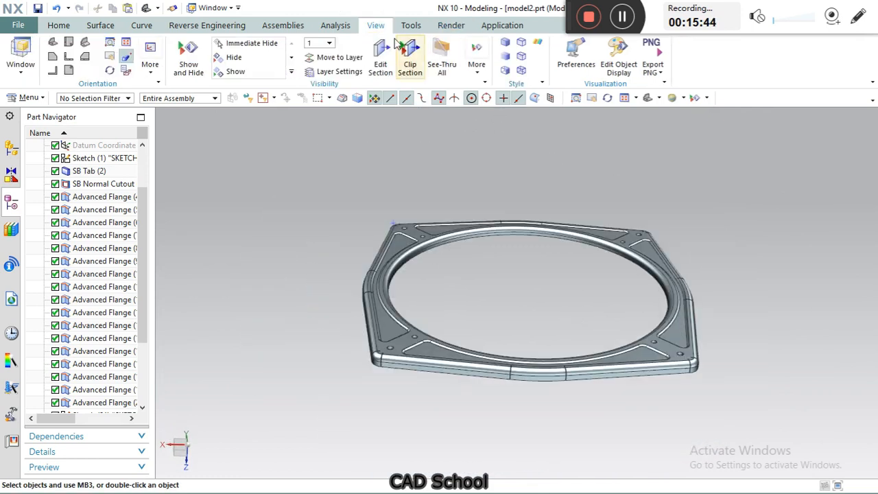
click(615, 65)
click(649, 251)
click(273, 339)
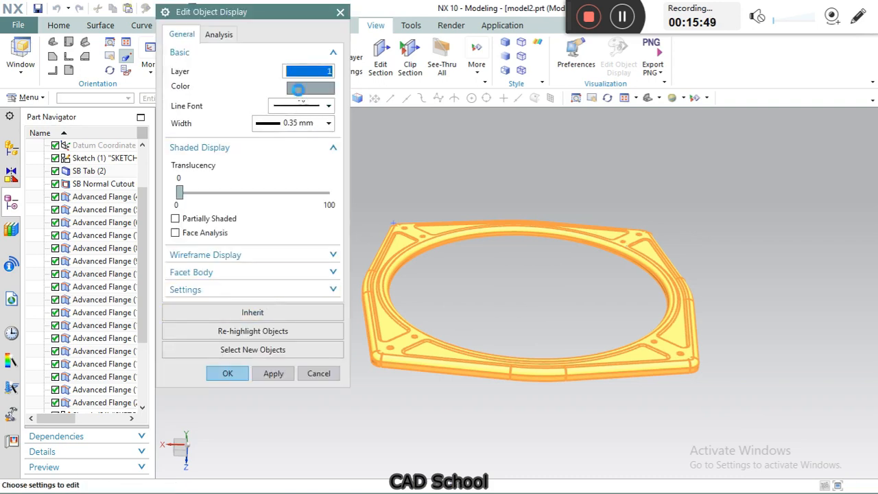
click(298, 90)
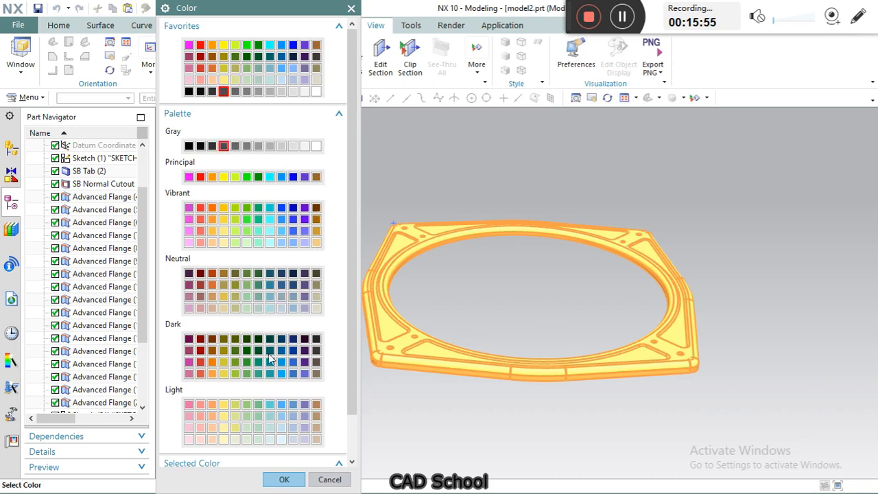
click(284, 480)
click(273, 371)
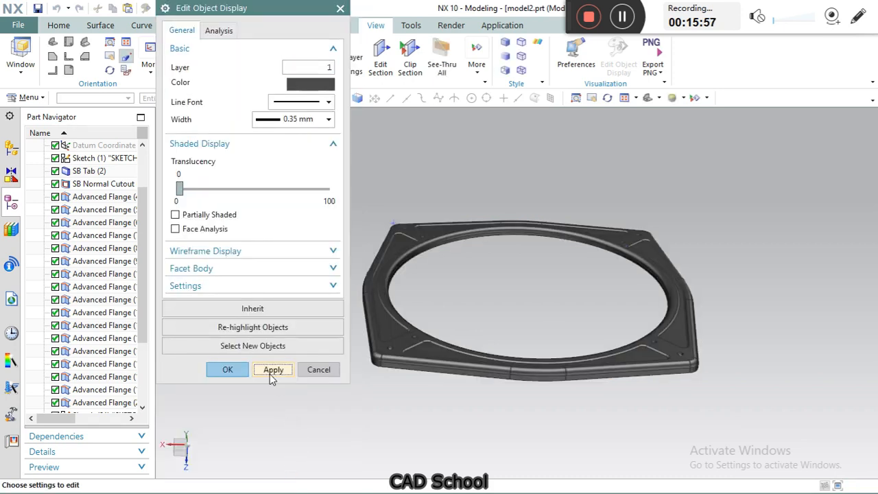
click(228, 370)
scroll(476, 333, up, 3)
scroll(462, 329, down, 2)
middle_drag(443, 368, 513, 247)
middle_drag(539, 323, 634, 278)
middle_drag(636, 109, 651, 227)
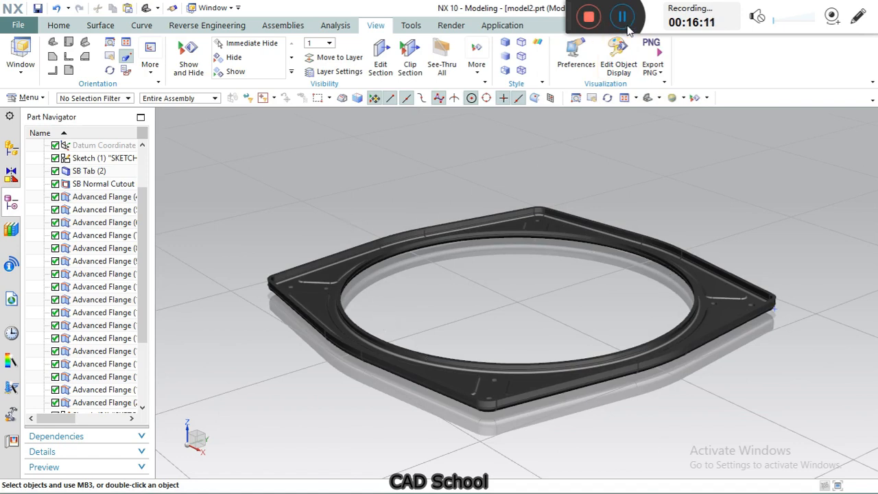
click(590, 18)
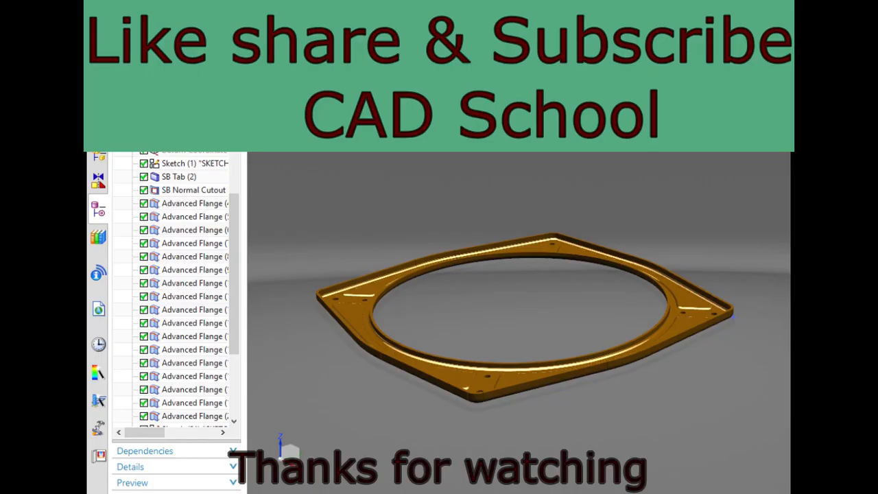